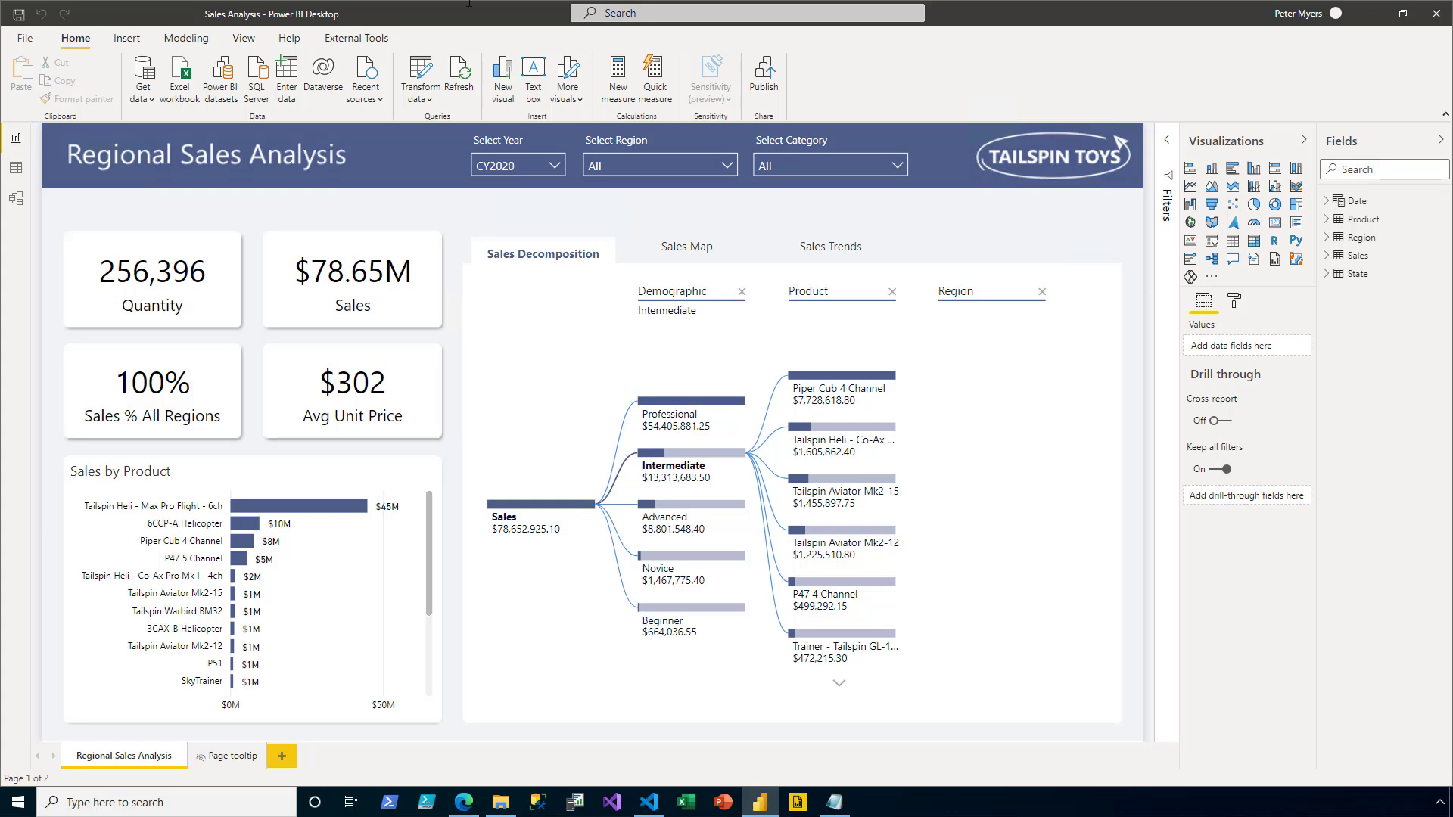
- Switch to Model view to see the Date, Sales, State, Region and Product tables, with Sales at the centre
click(15, 200)
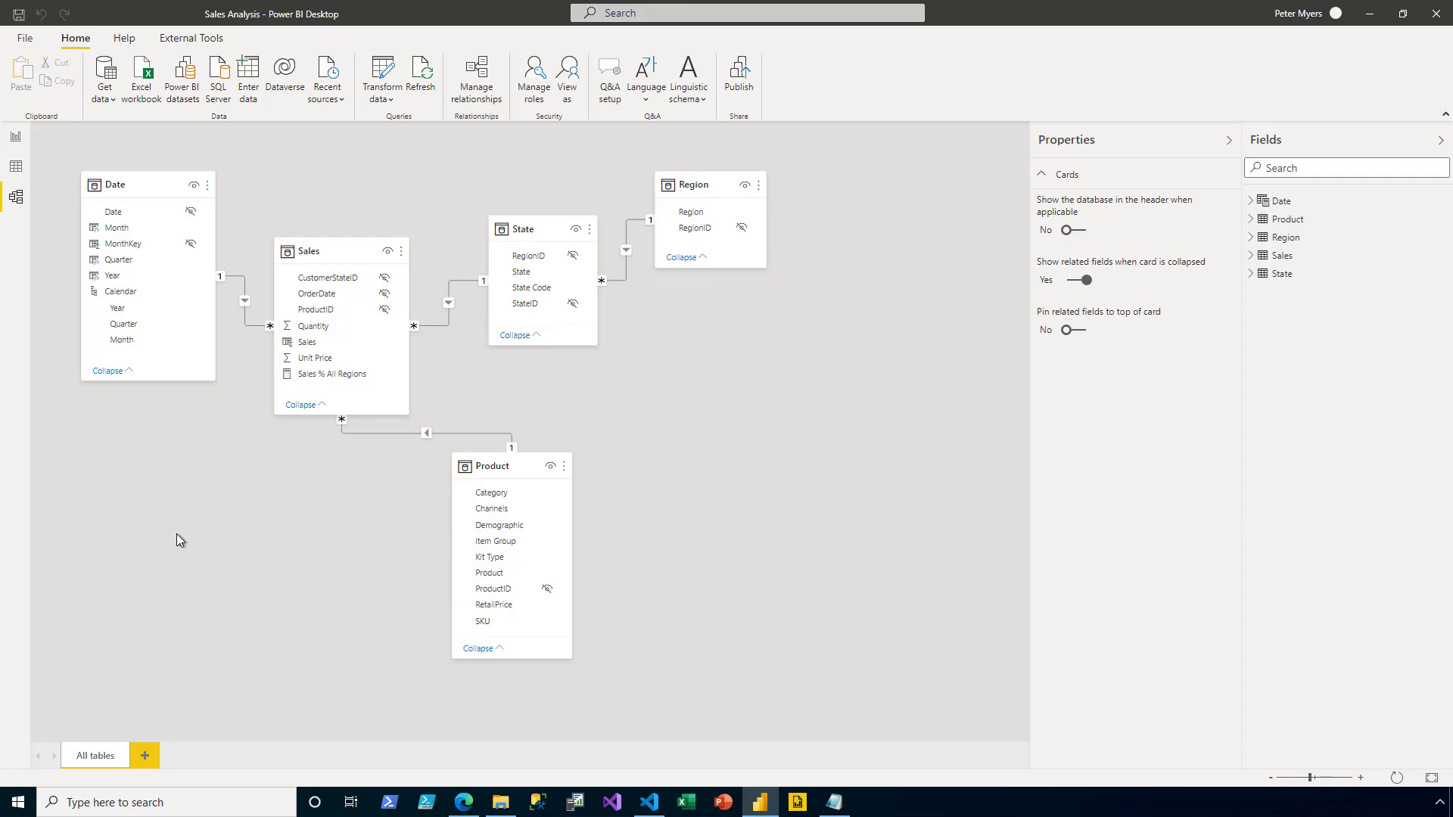
- Add a new security role named Region in Manage roles
click(536, 91)
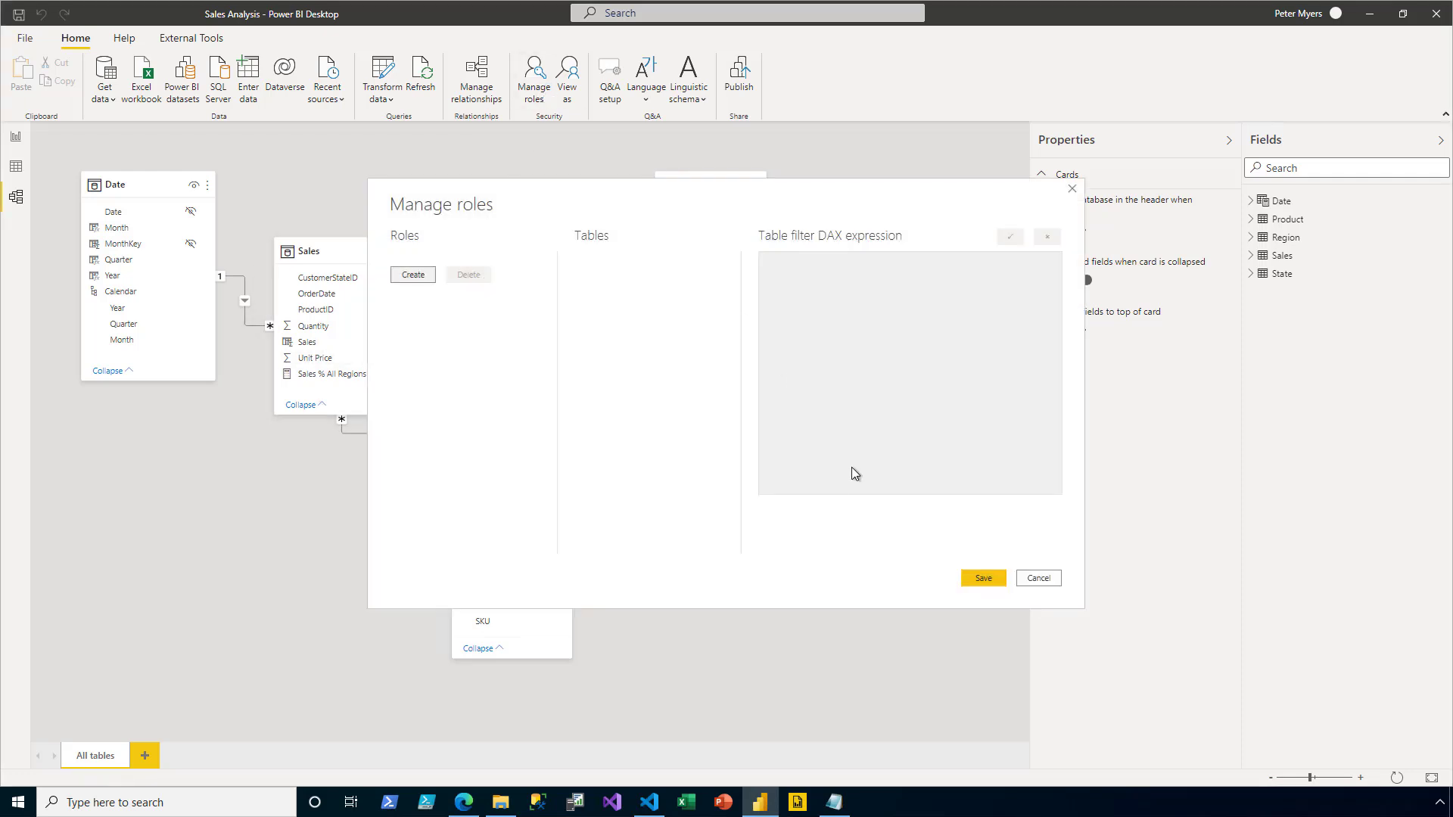
click(423, 277)
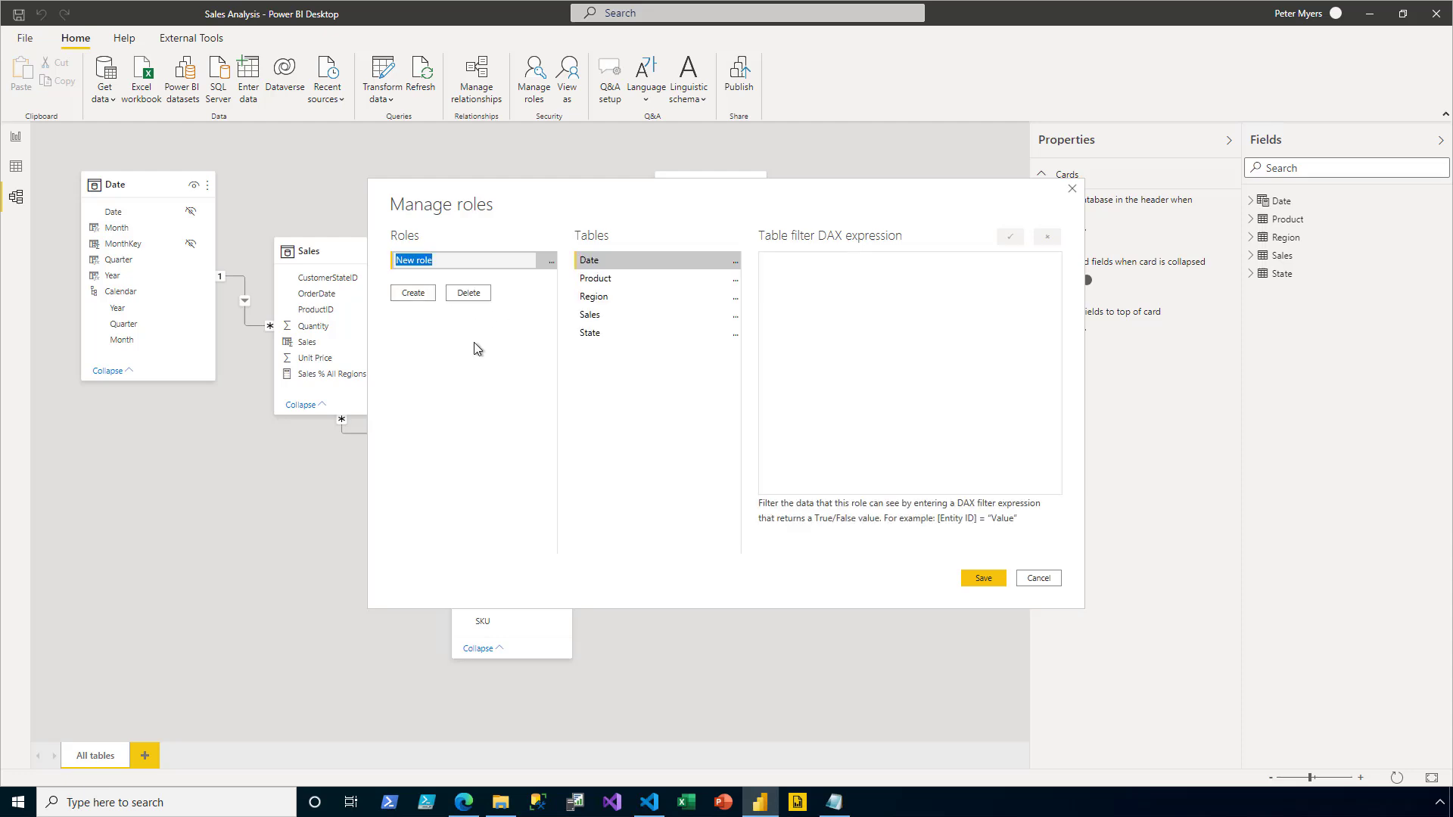
text(Region)
- Filter the Region table with [Region] = USERNAME() and save the role
click(734, 304)
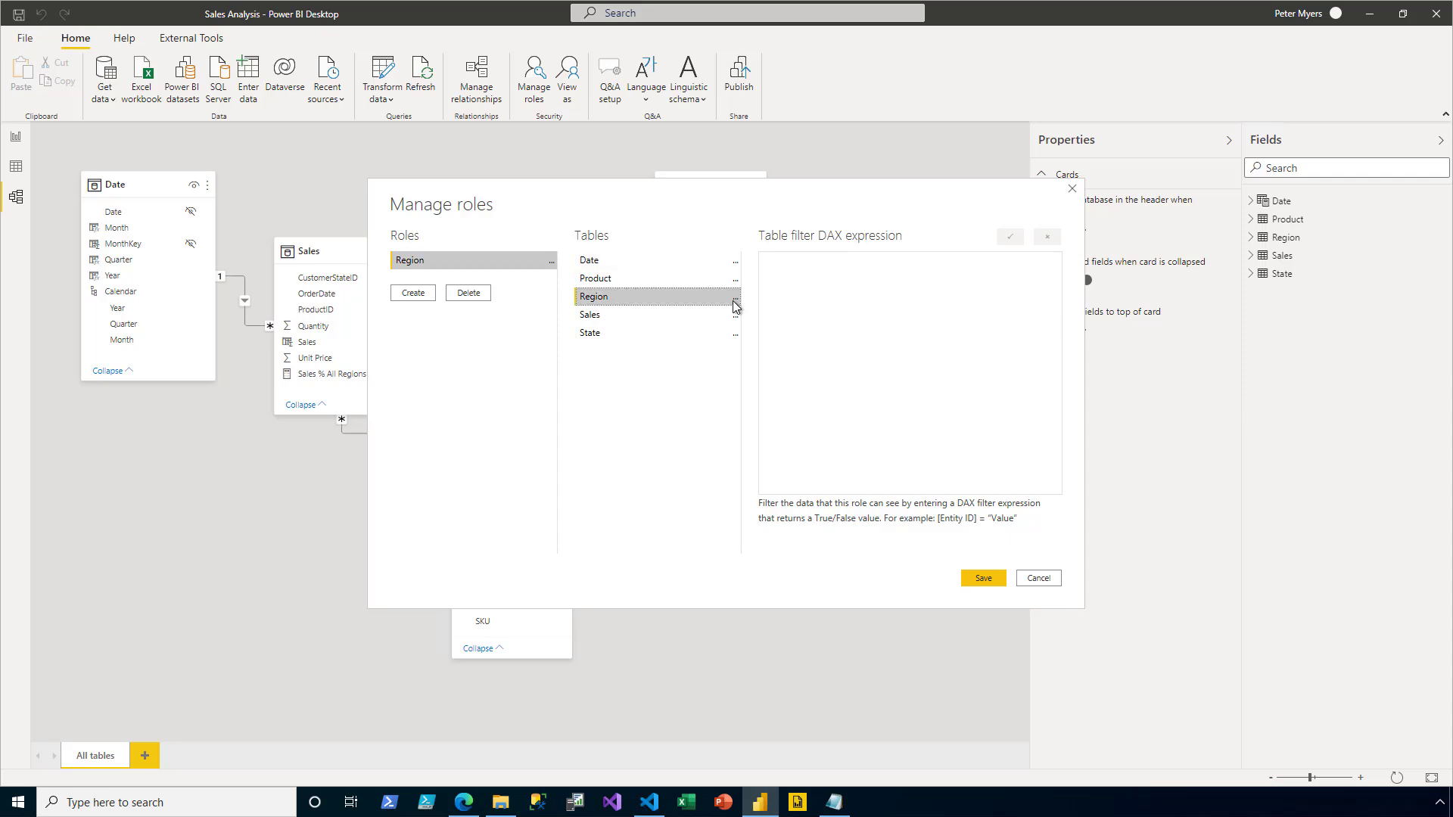
click(734, 304)
mouse_move(819, 311)
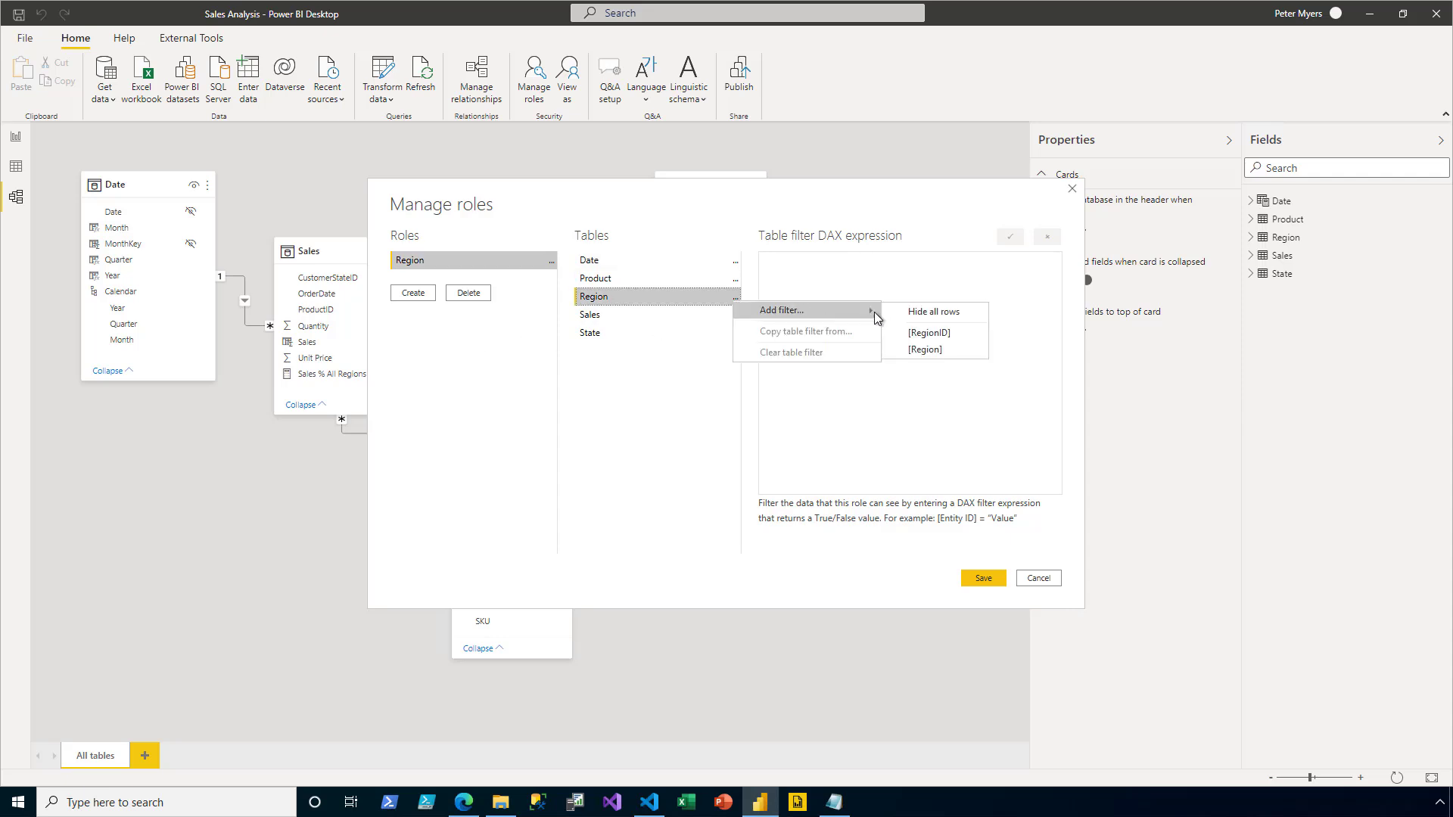
click(966, 352)
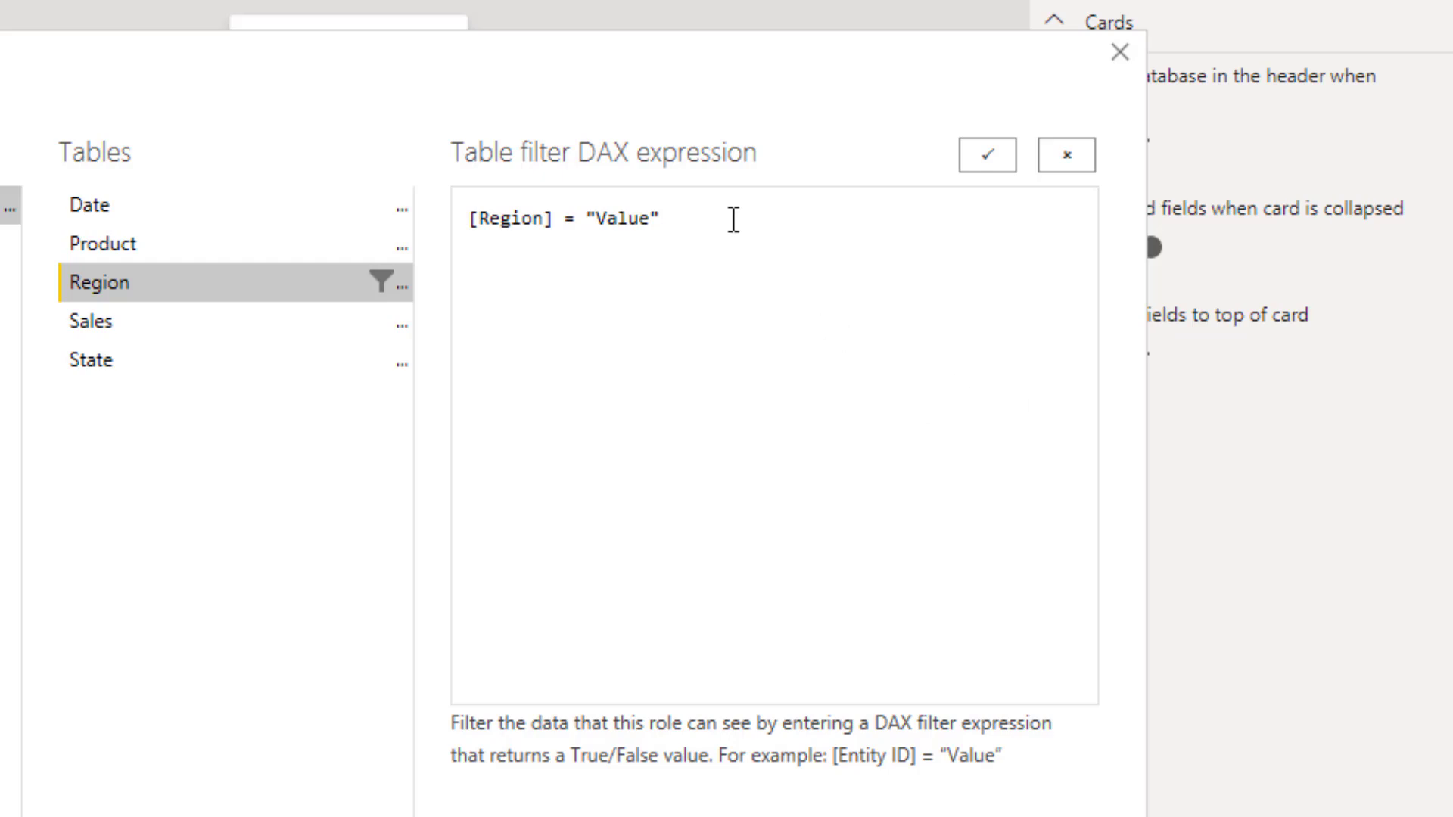
double_click(611, 227)
drag(611, 227, 587, 227)
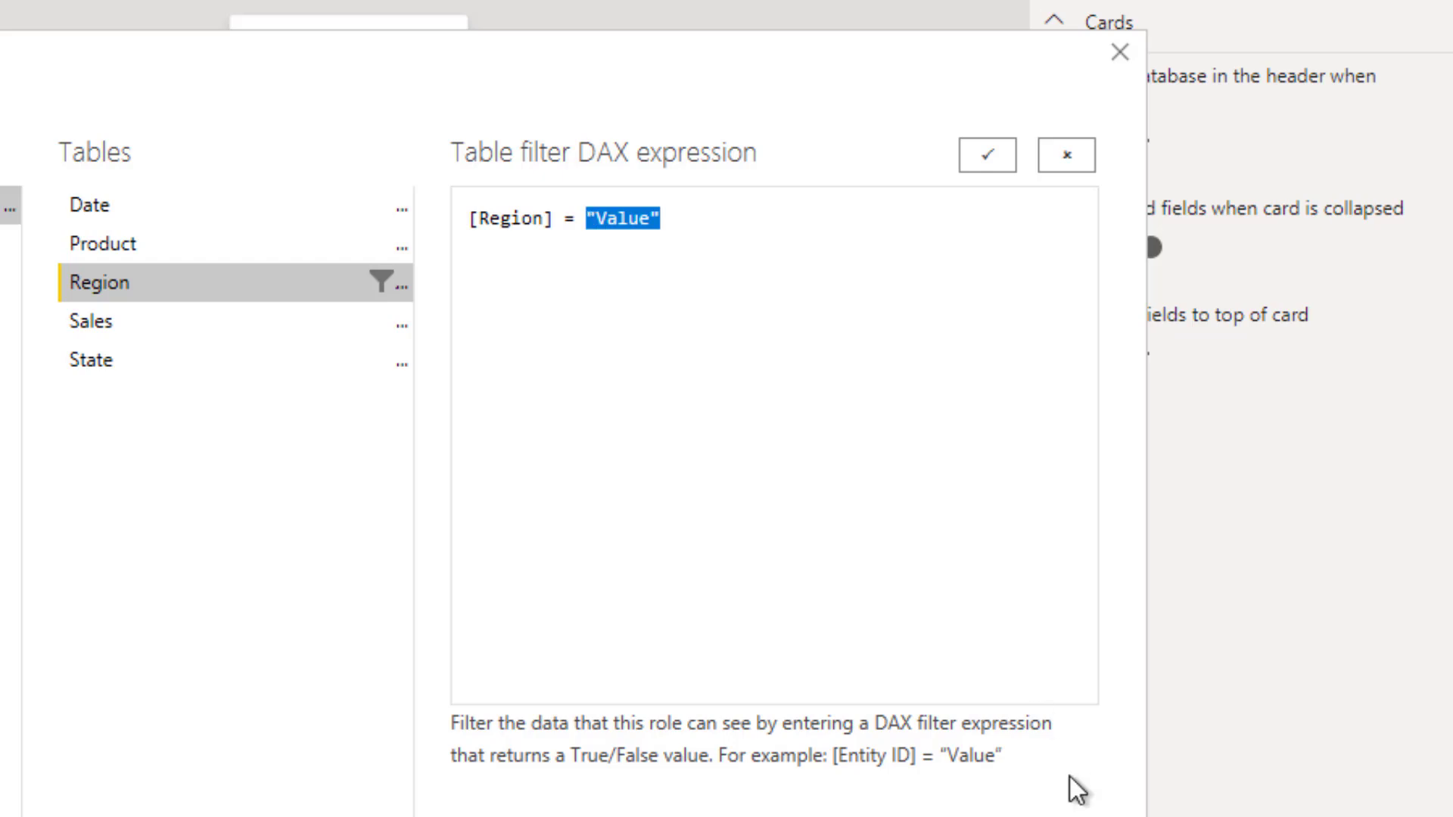
text(USERNAME())
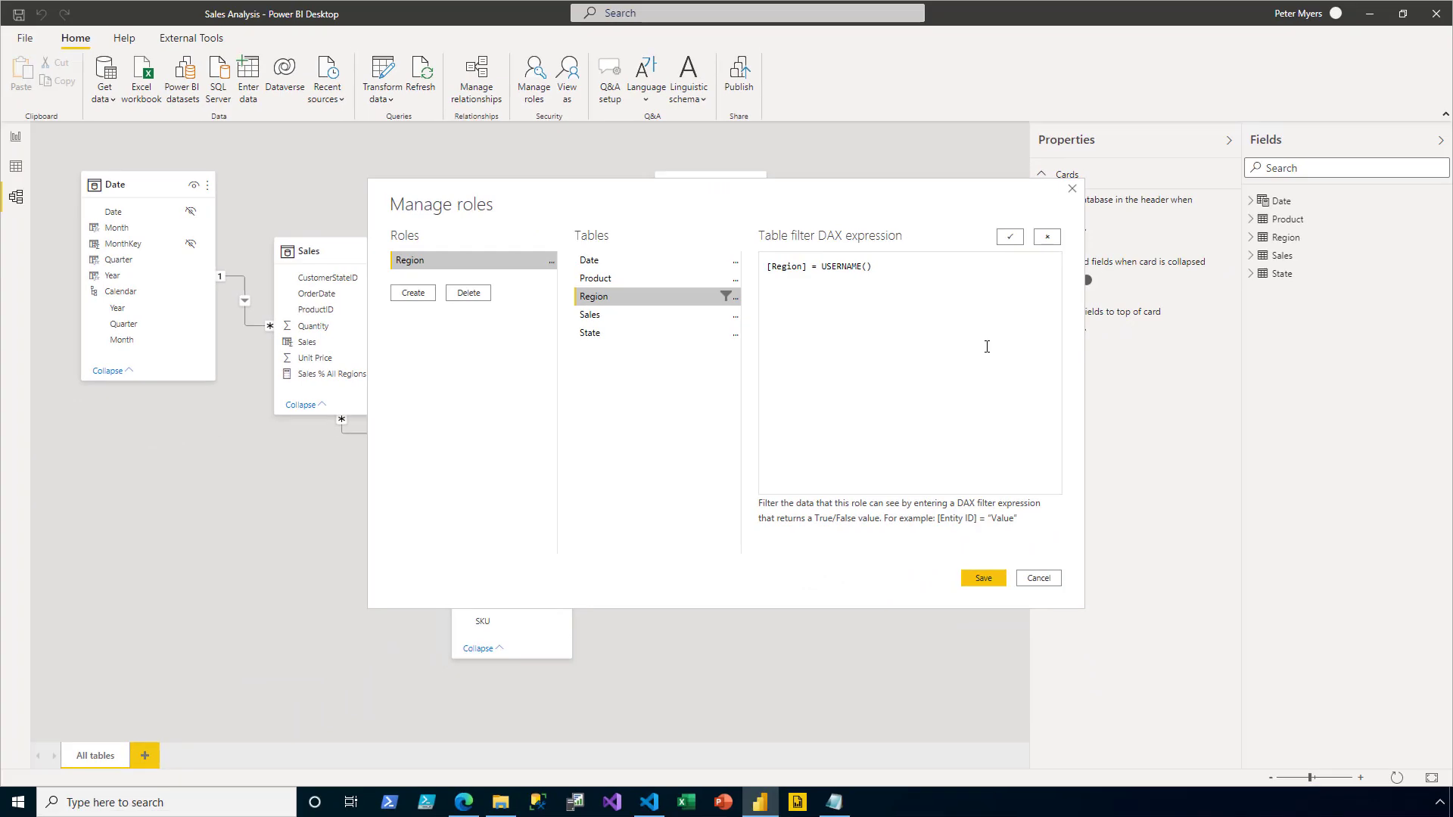
click(984, 578)
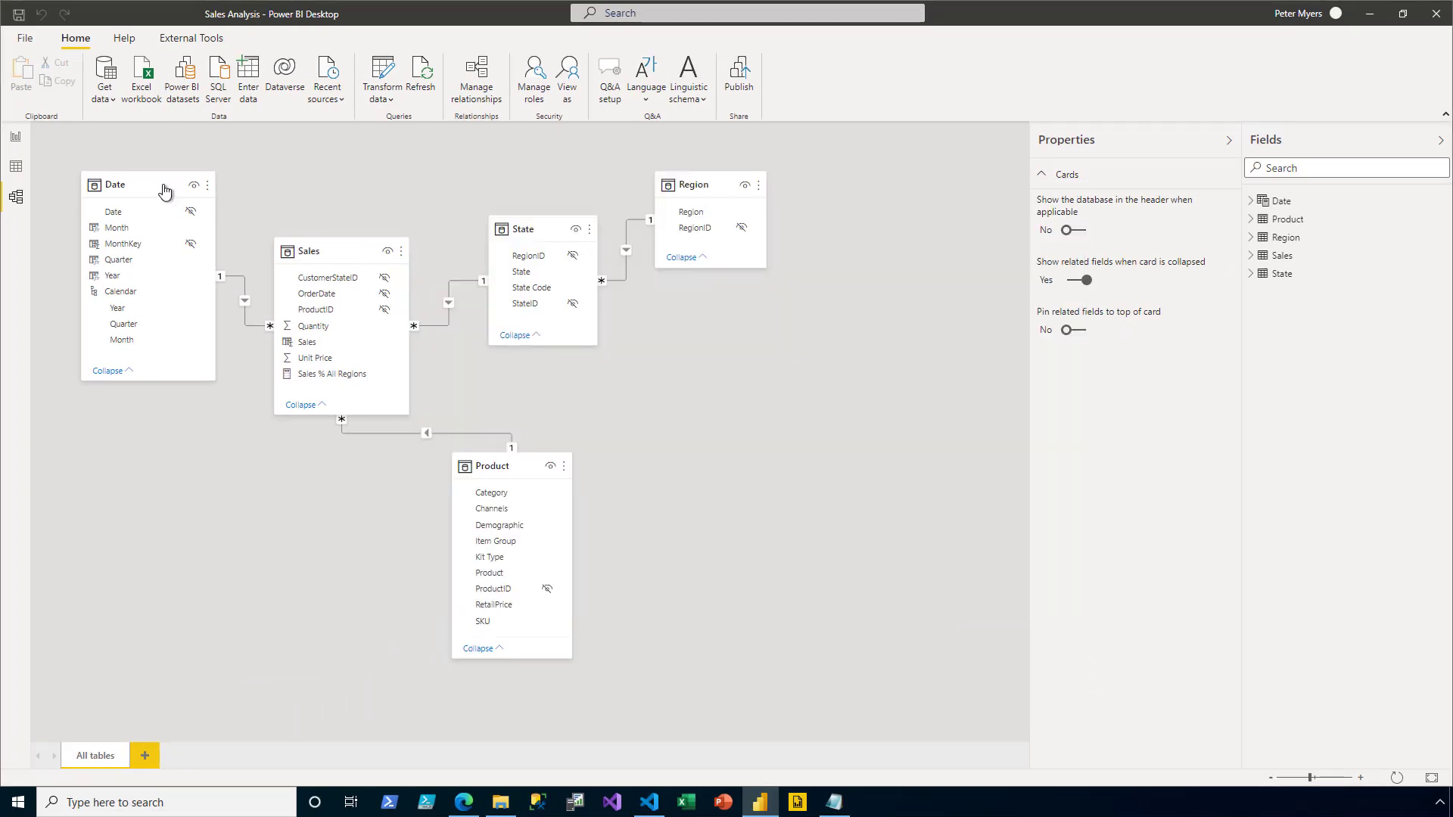
- In Report view, use View as to test the Region role with other user 'Midwest'
click(18, 140)
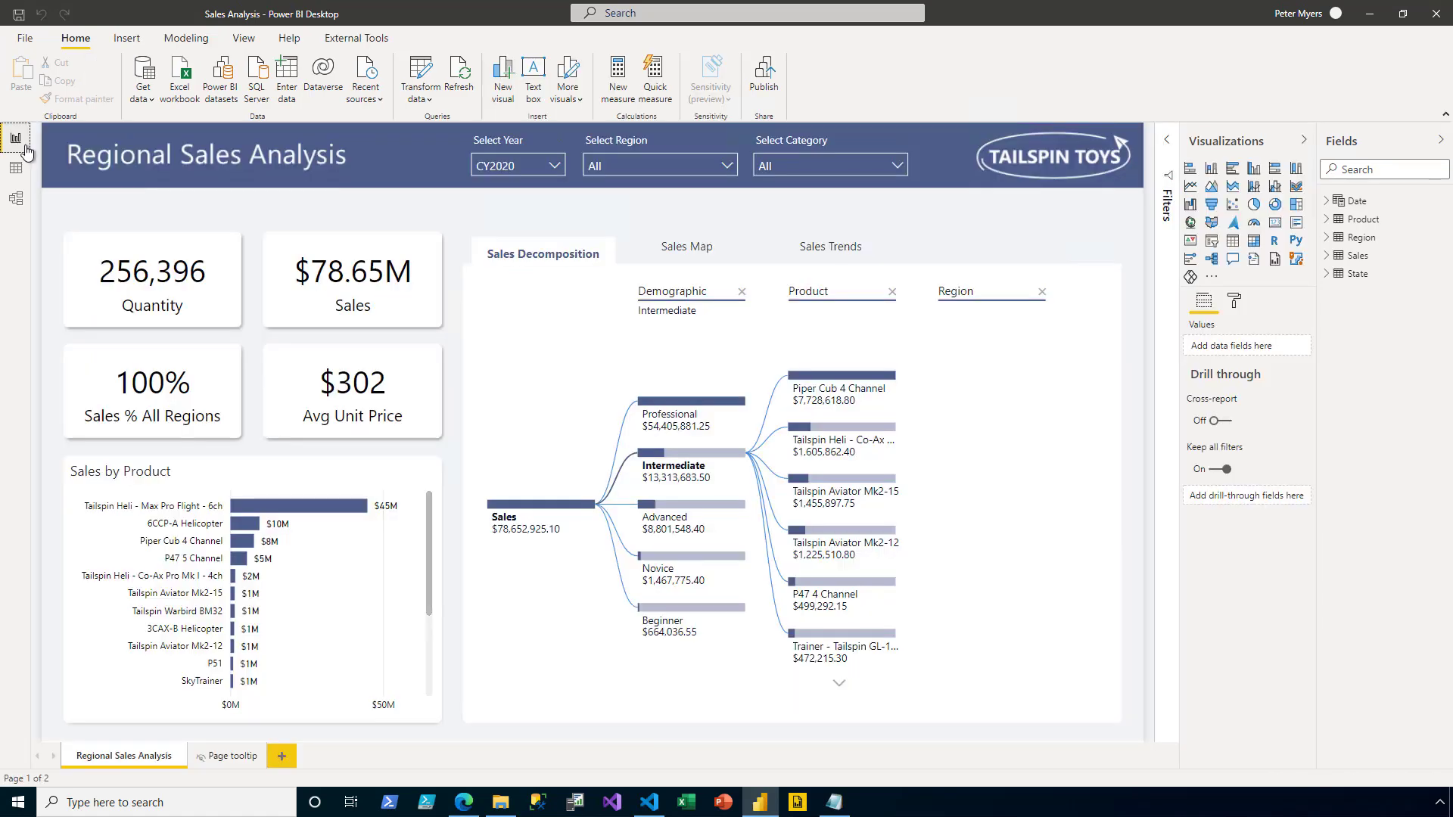
click(182, 40)
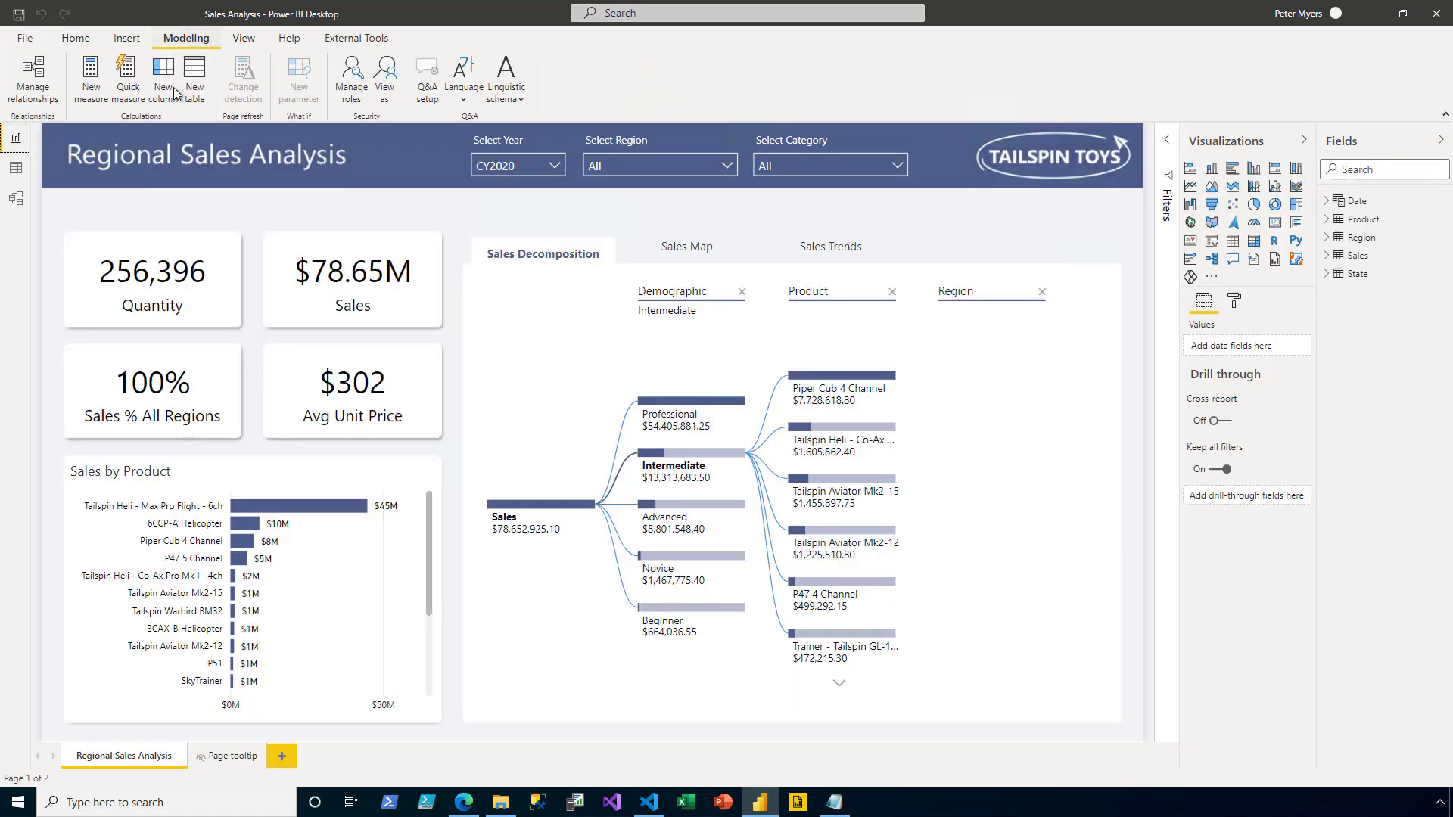
click(394, 99)
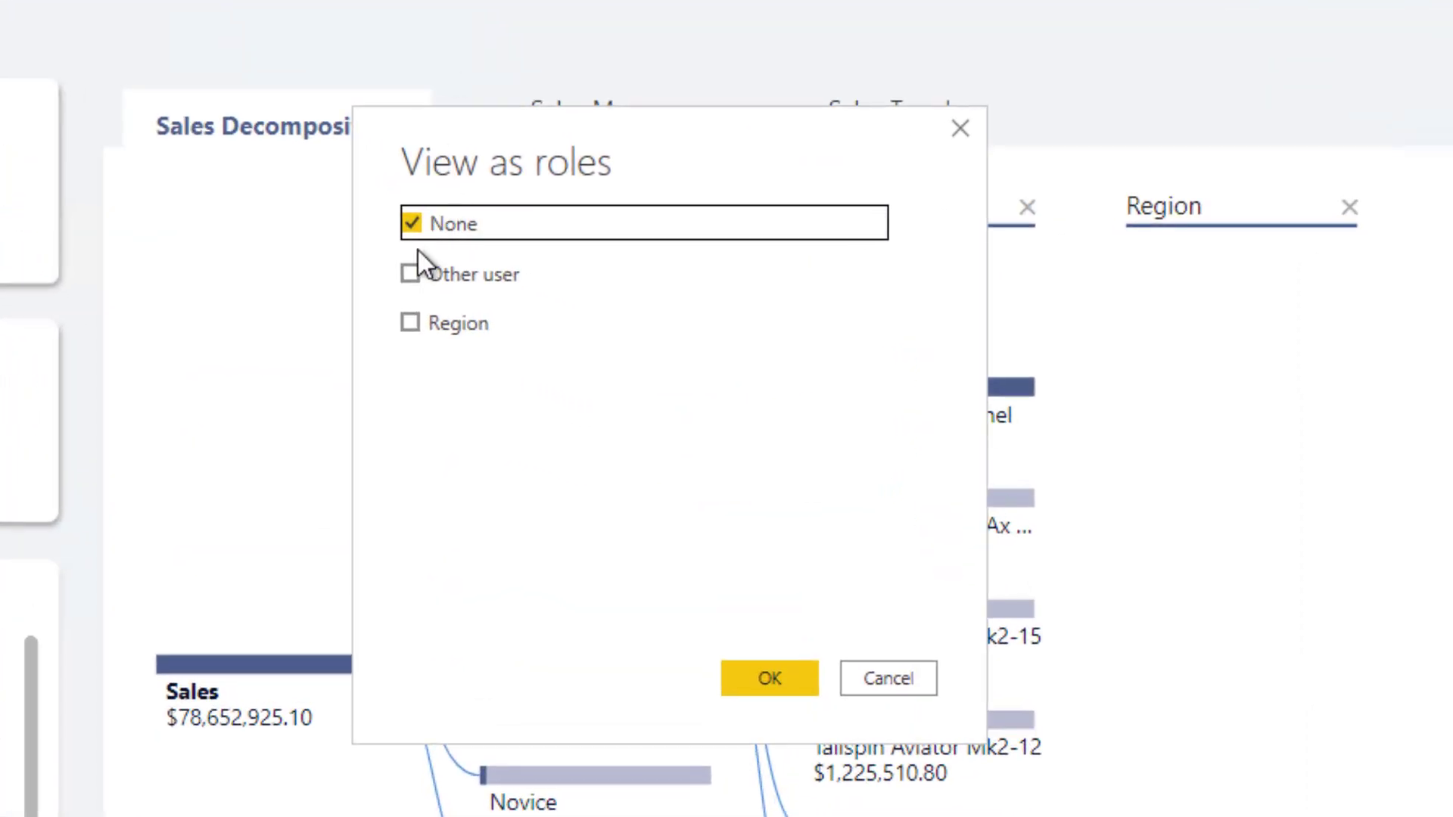
click(410, 272)
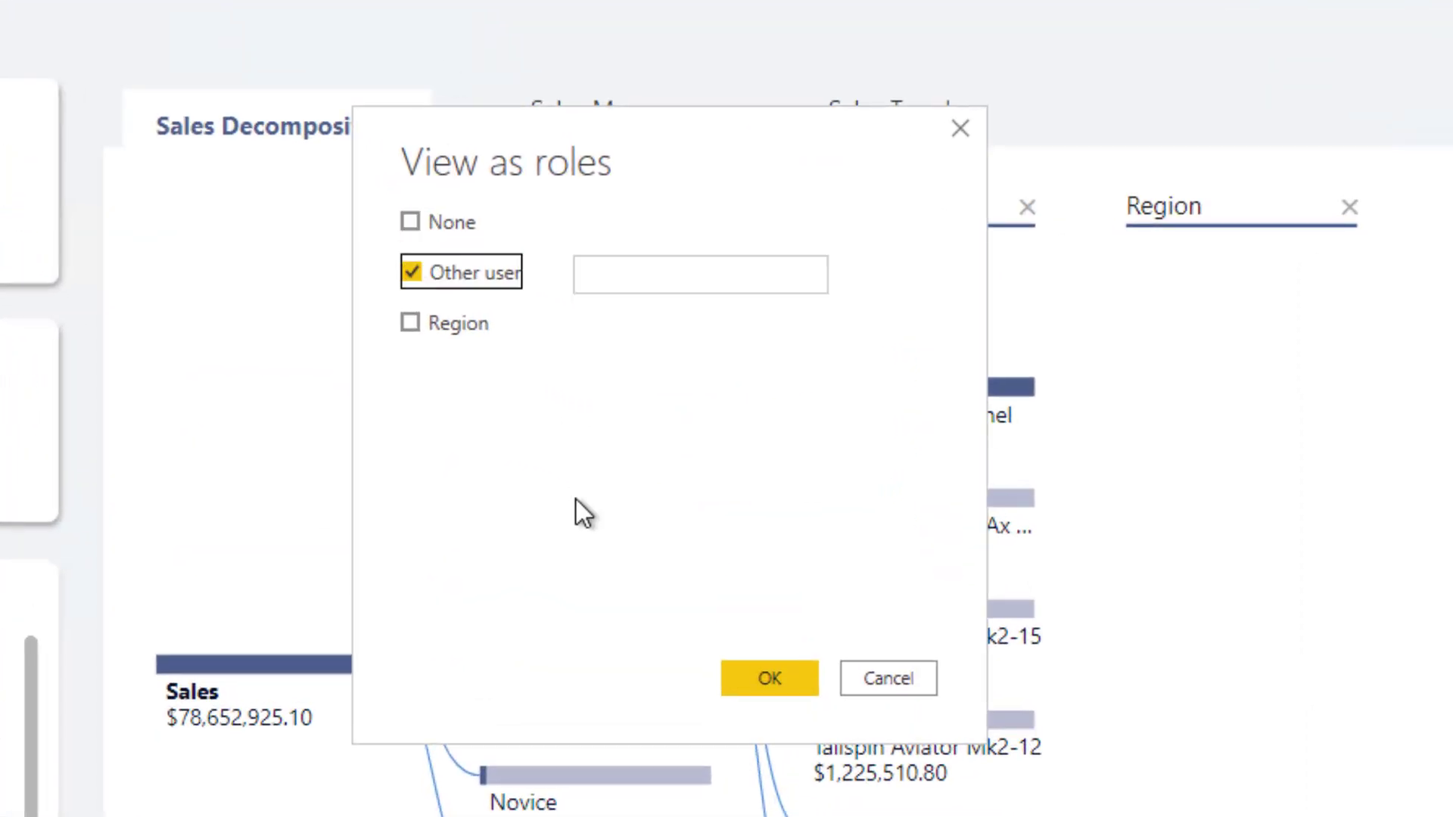
click(626, 270)
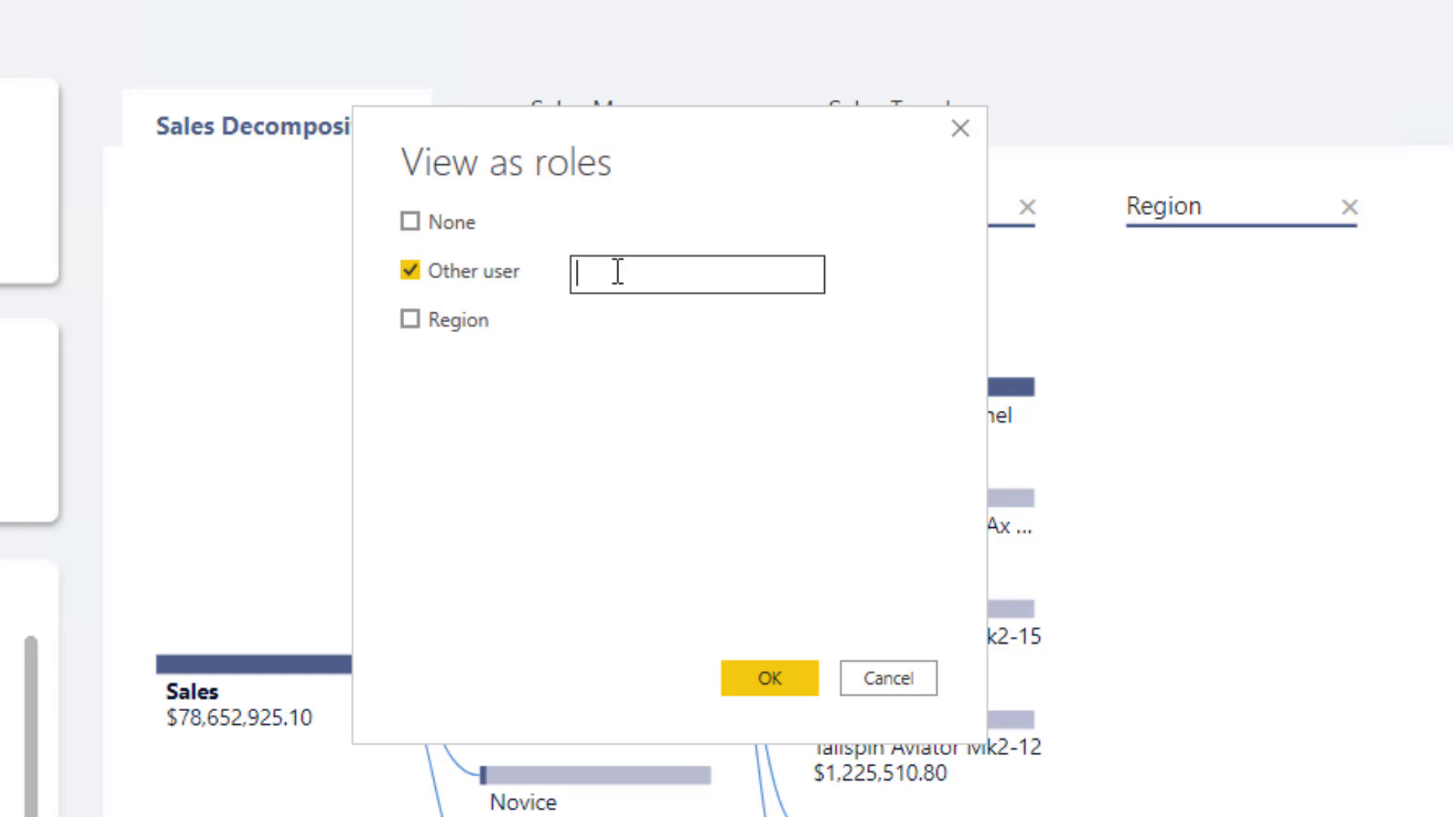
text(Midwest)
click(404, 324)
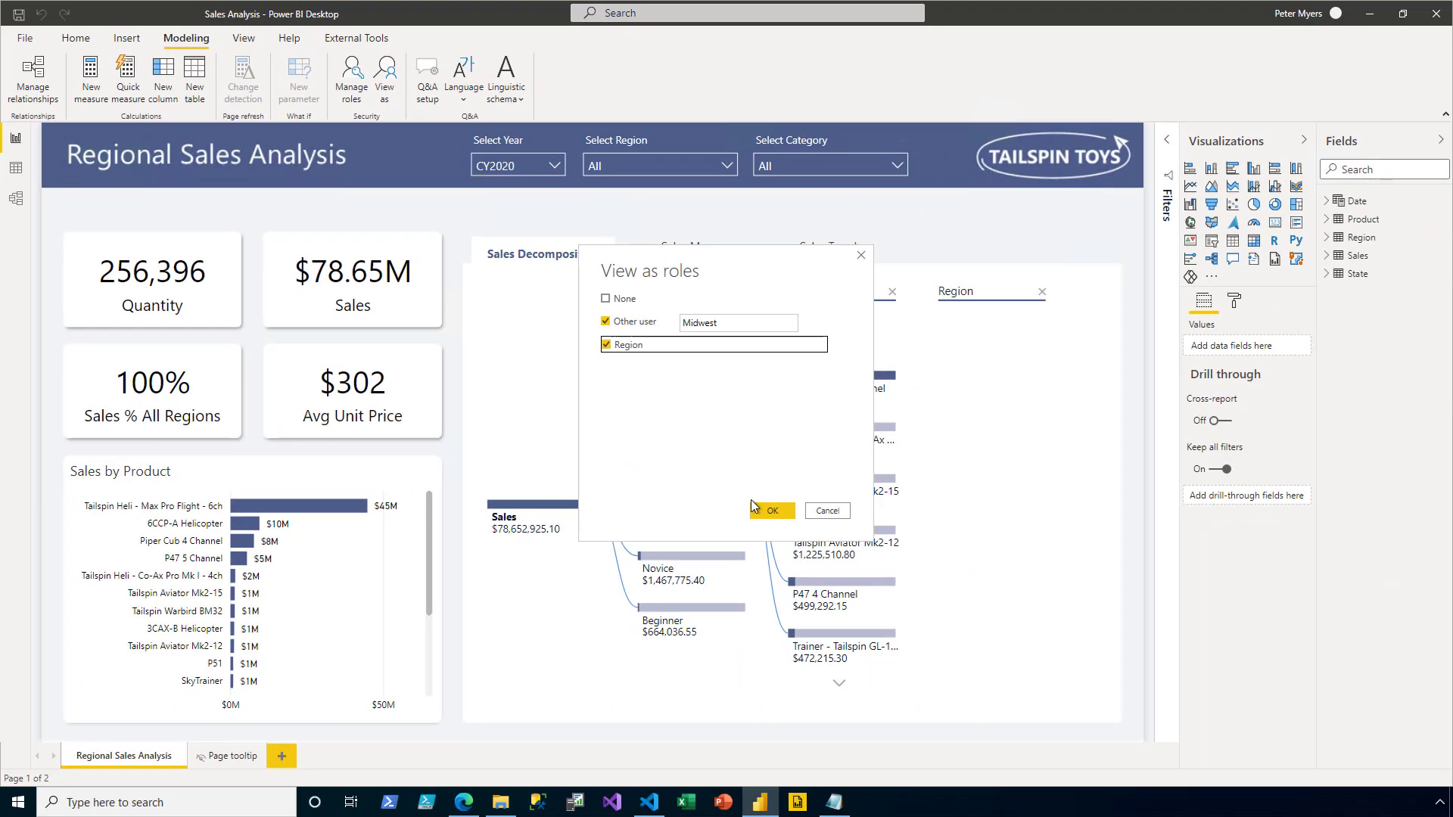
click(772, 510)
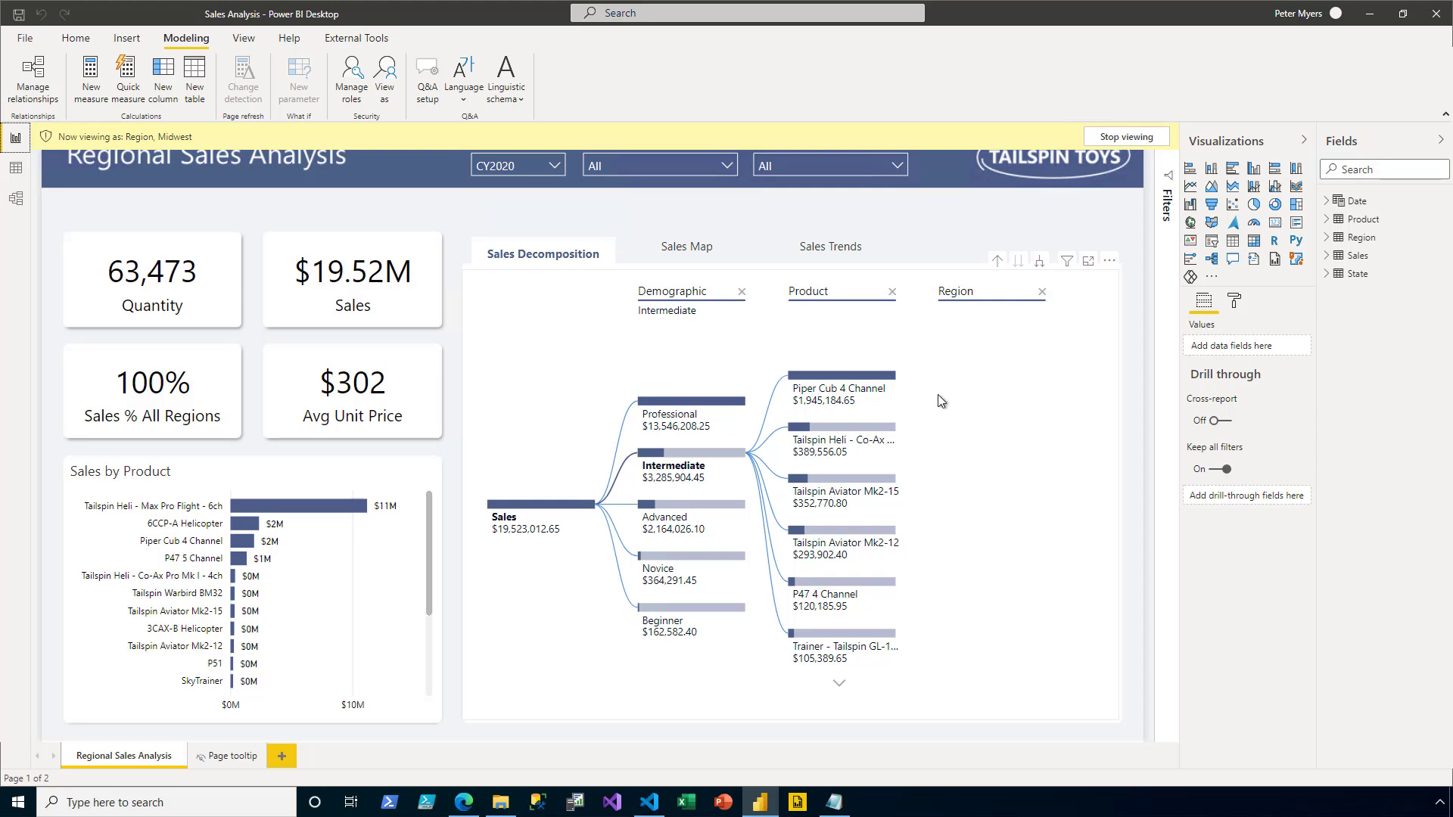
- Check that the Select Region slicer and Sales Map show only Midwest, then stop viewing as the role
click(727, 166)
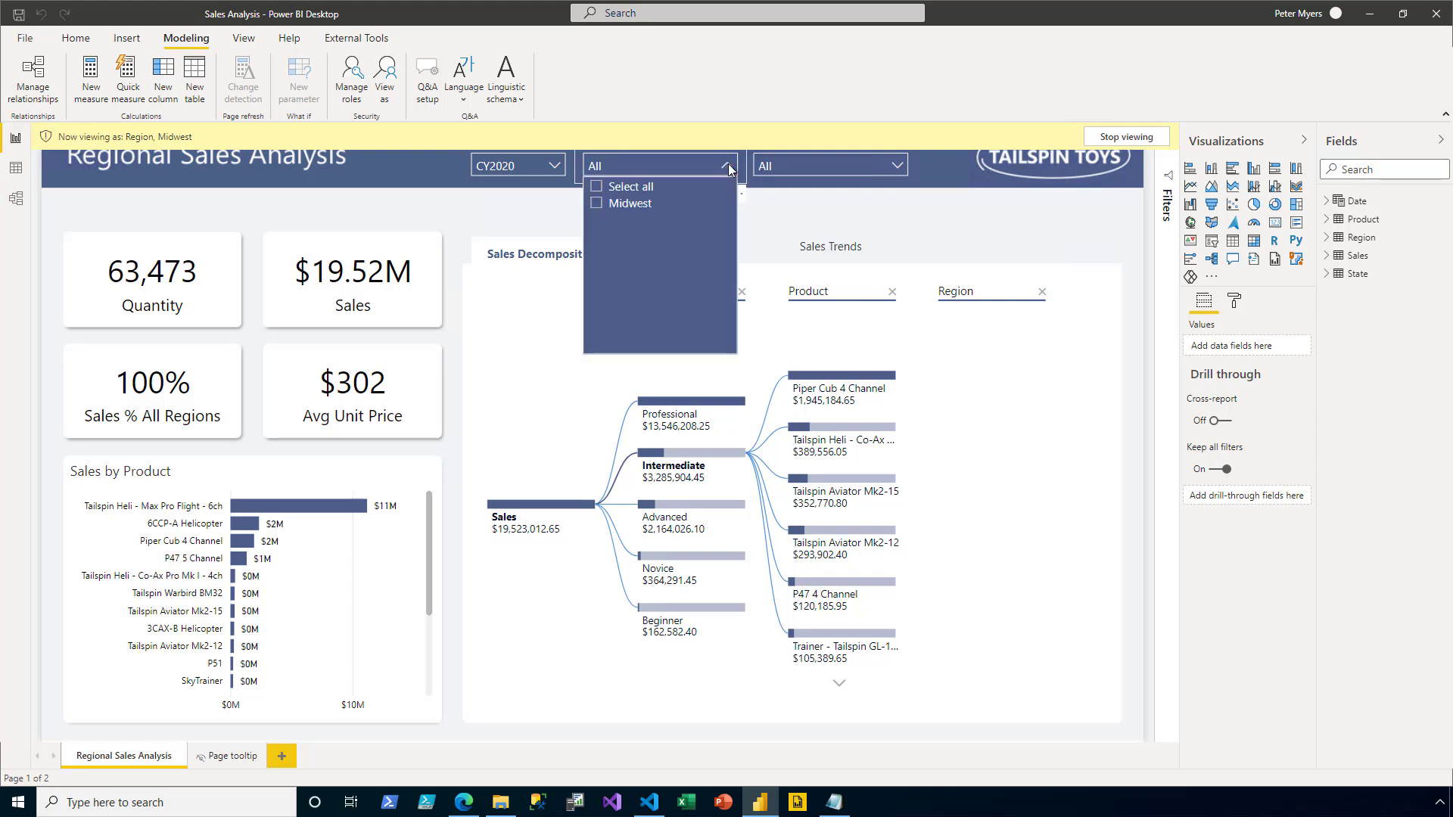
click(673, 248)
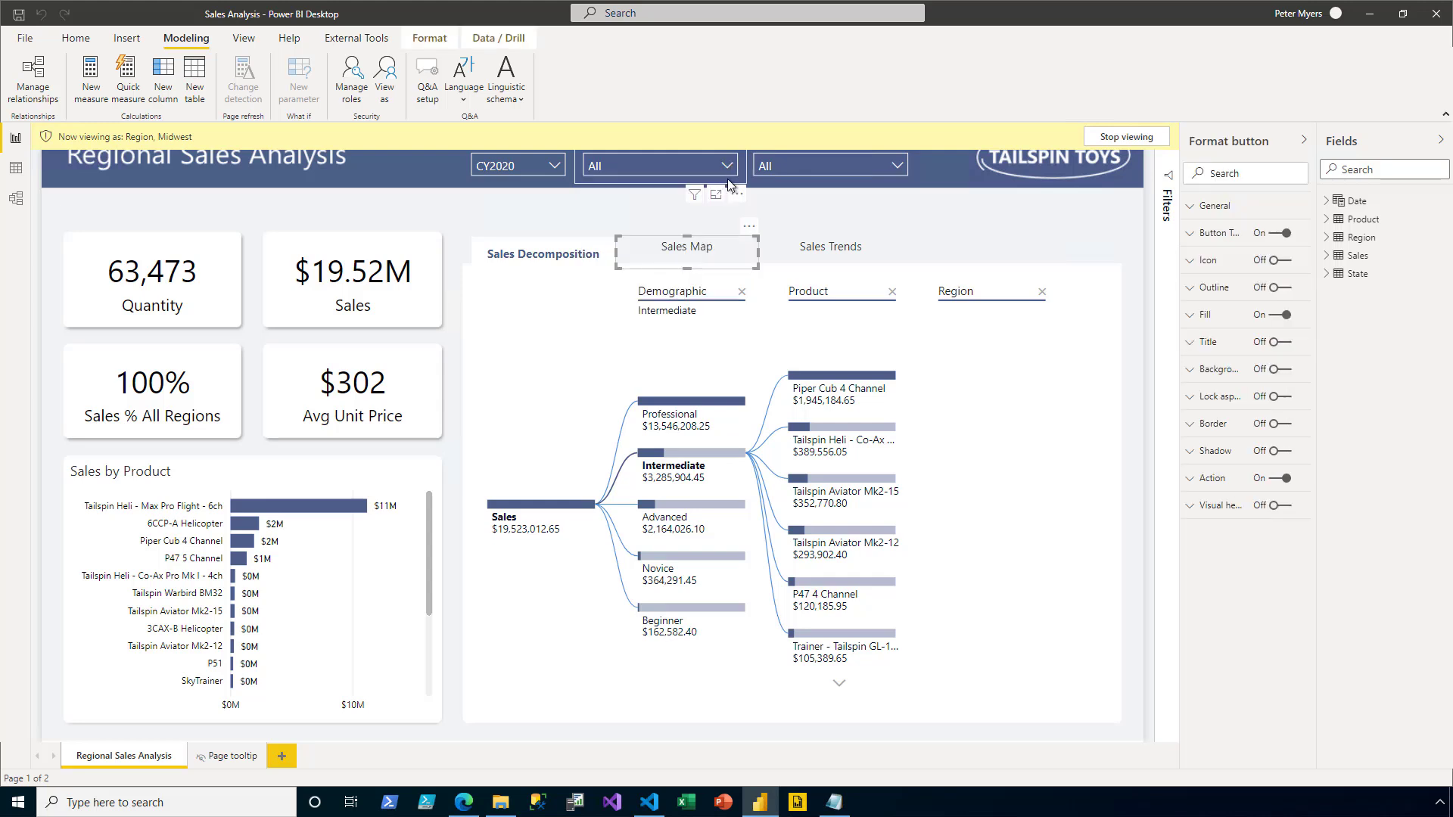
ctrl+click(698, 249)
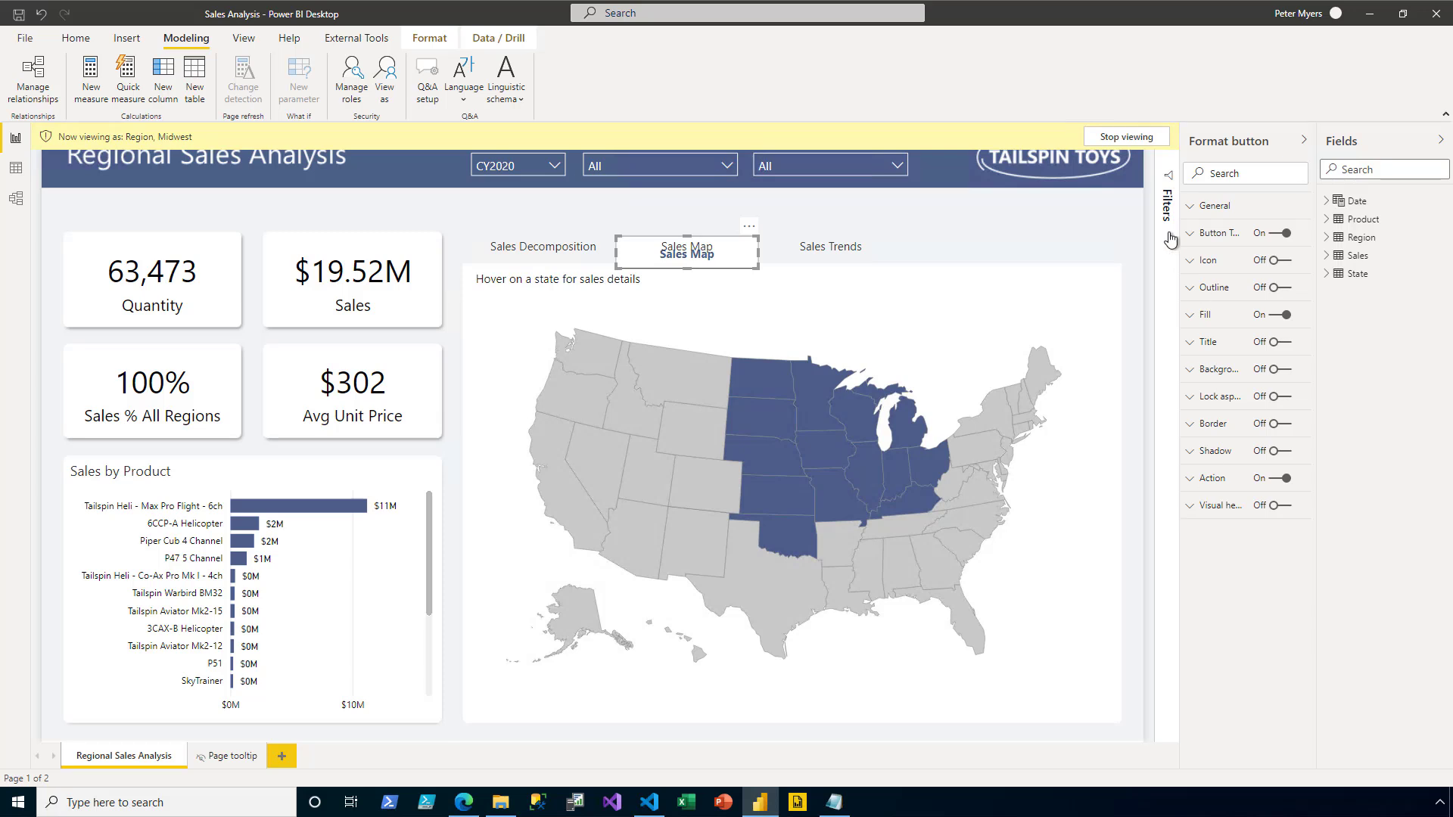
click(1126, 137)
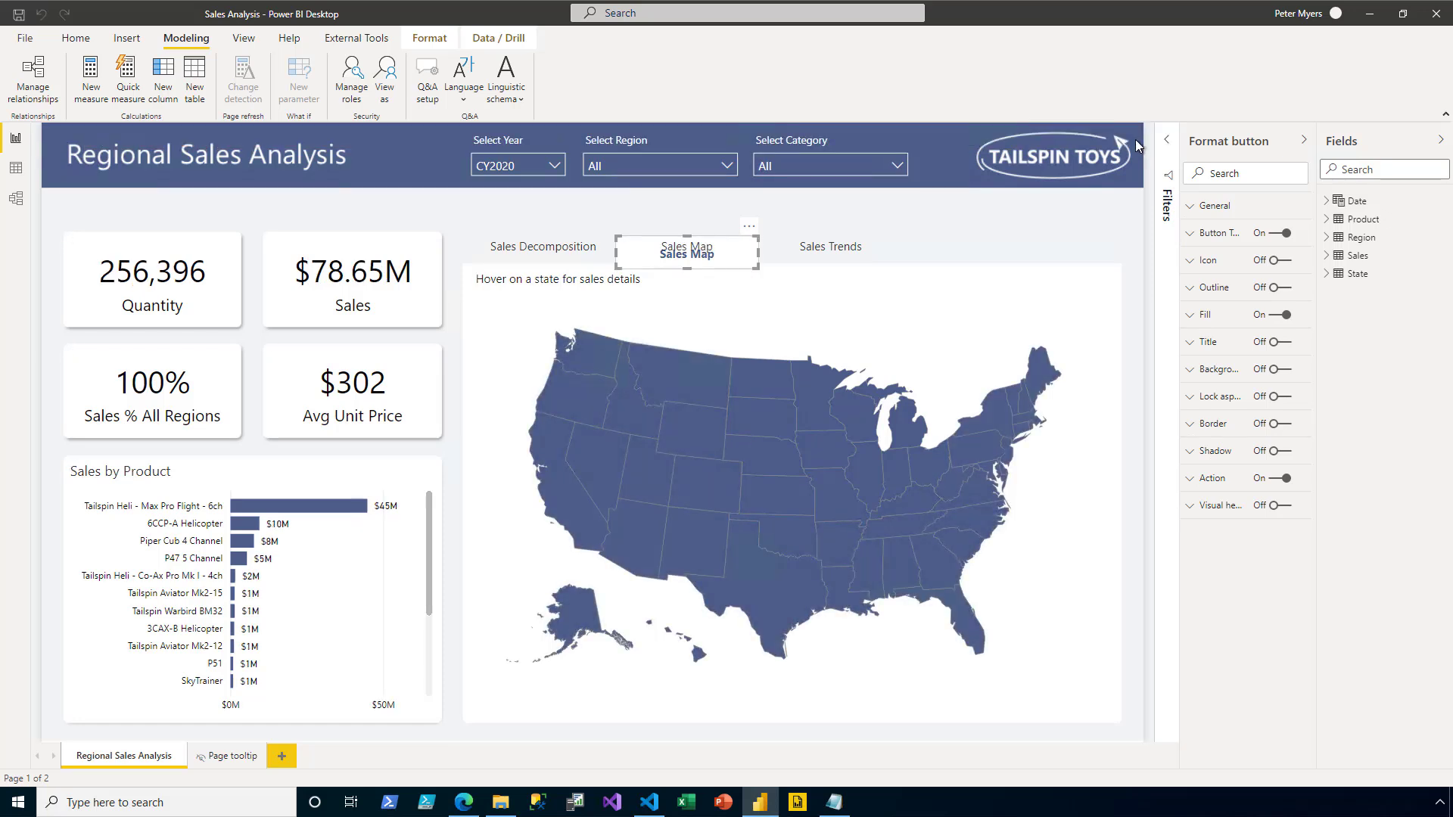
- Save Sales Analysis.pbix and publish it to Sales Reports, replacing the existing dataset
click(18, 13)
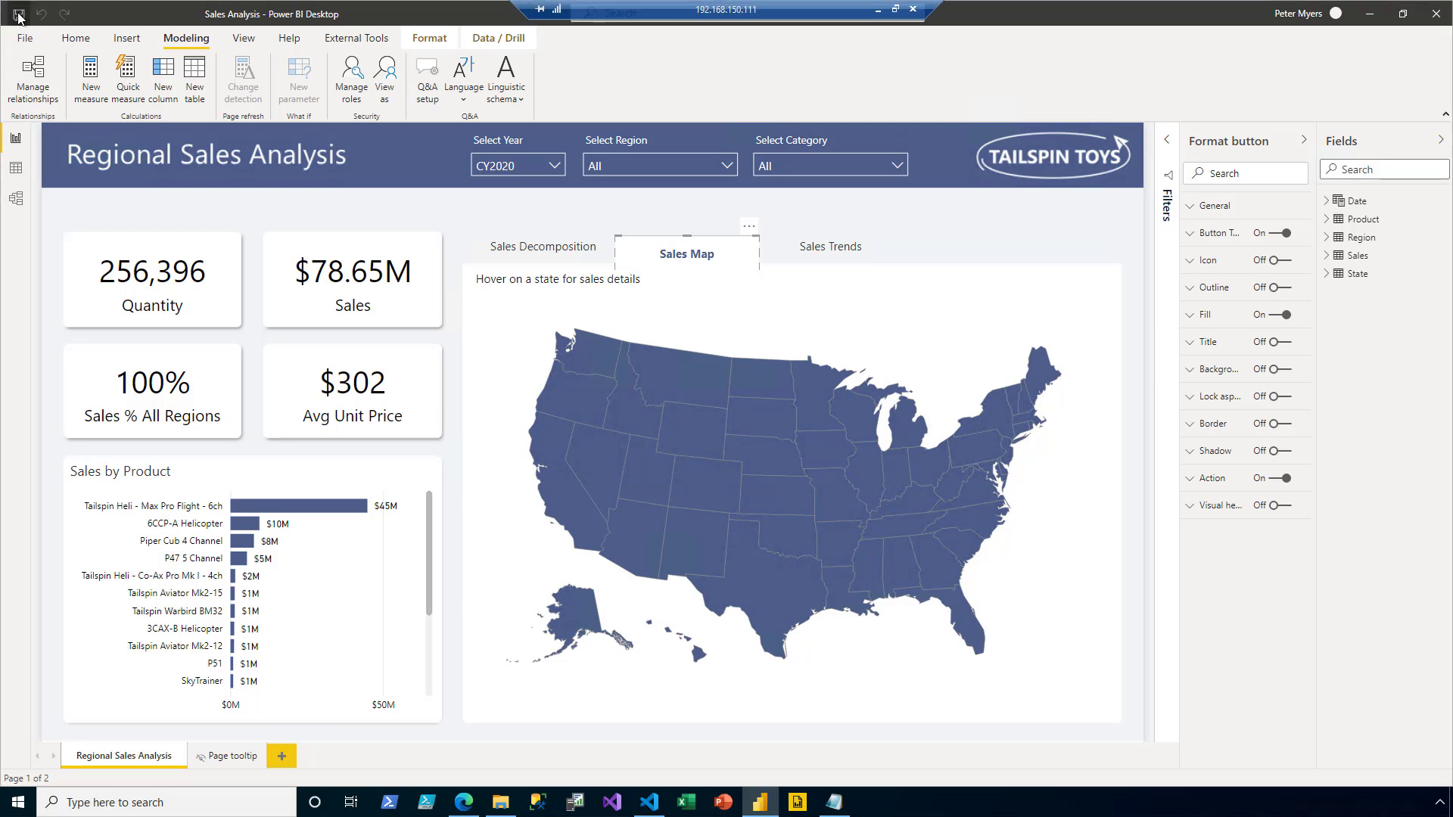
click(73, 41)
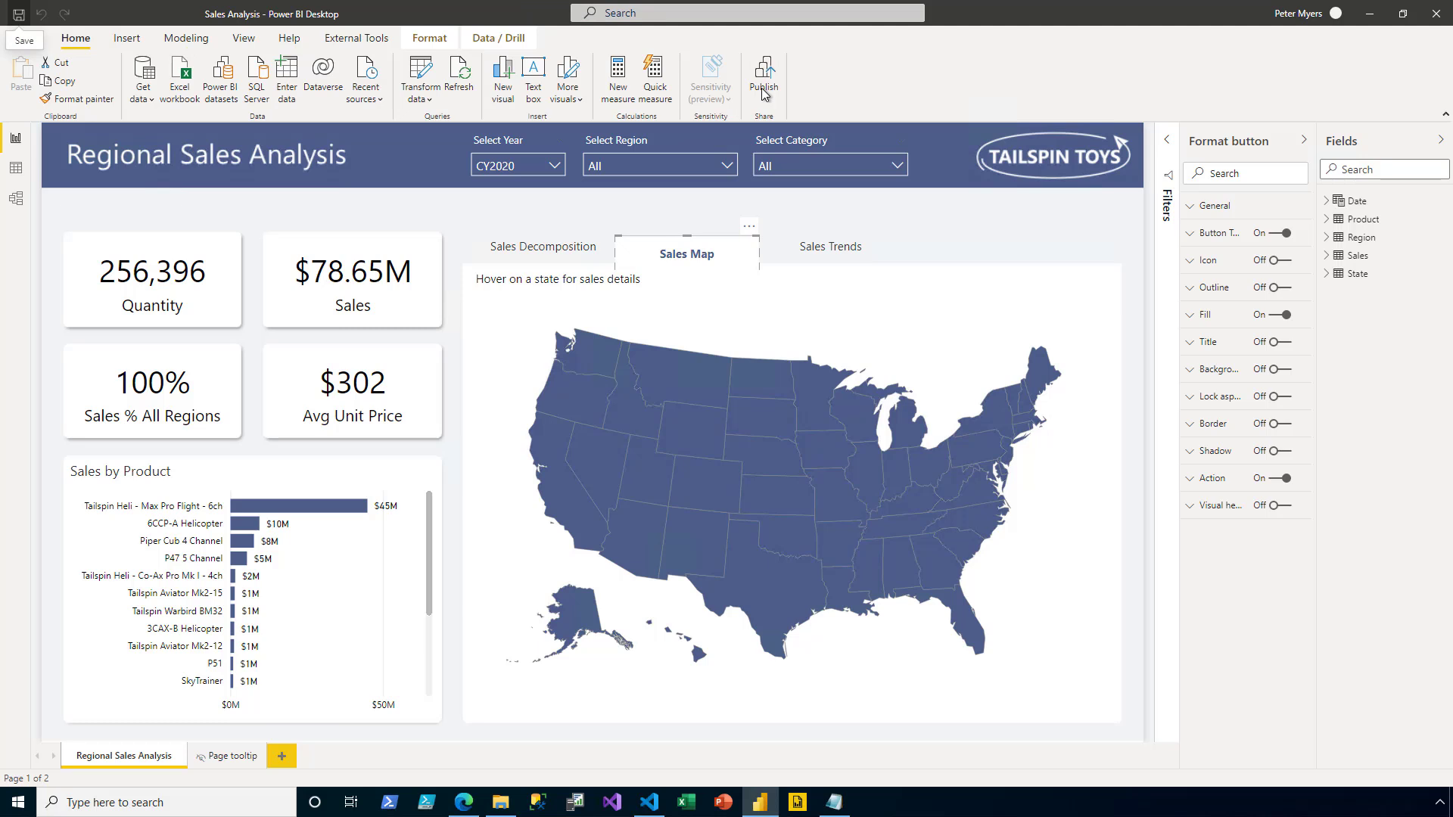
click(763, 90)
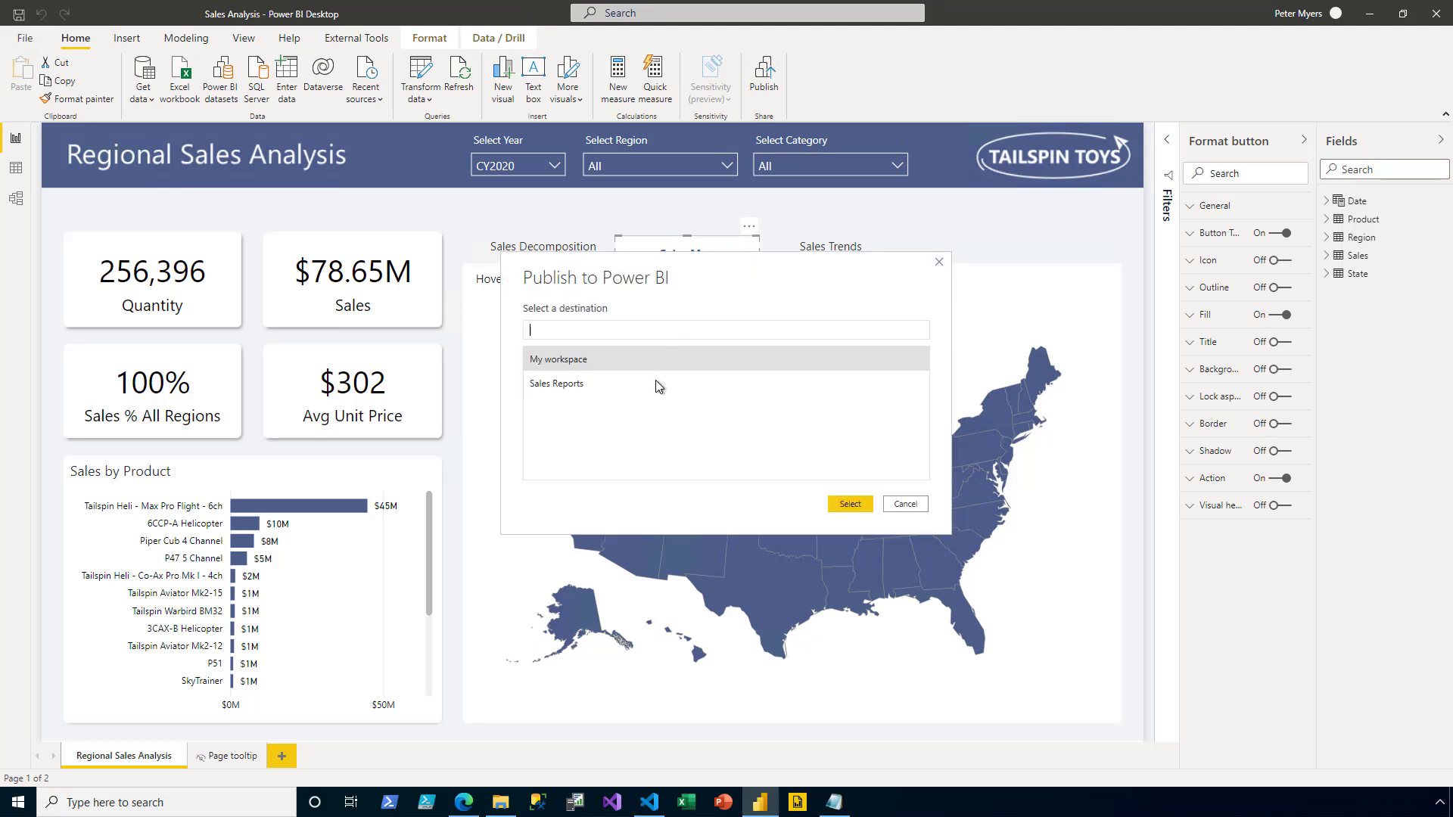
click(650, 385)
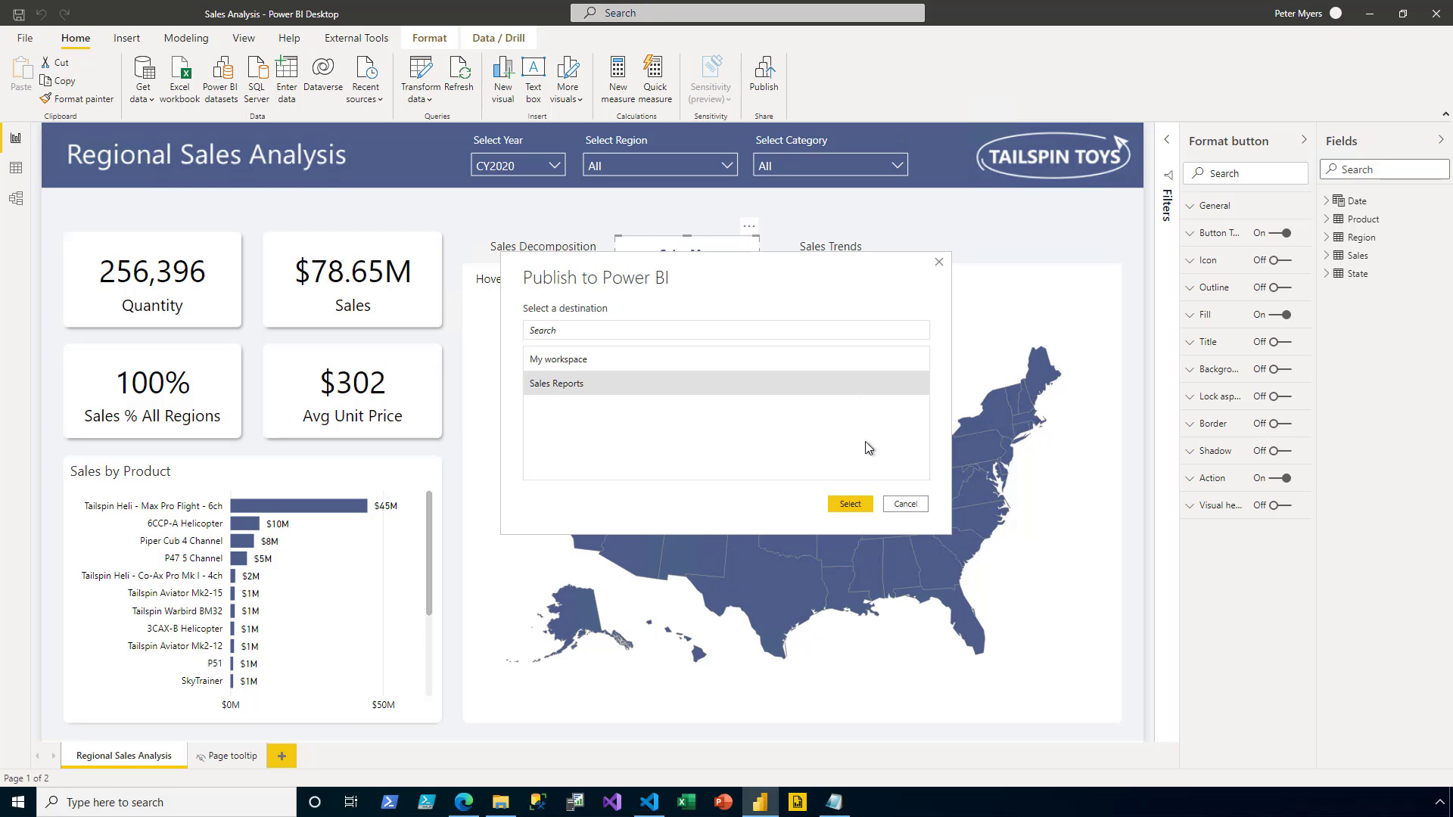
click(869, 507)
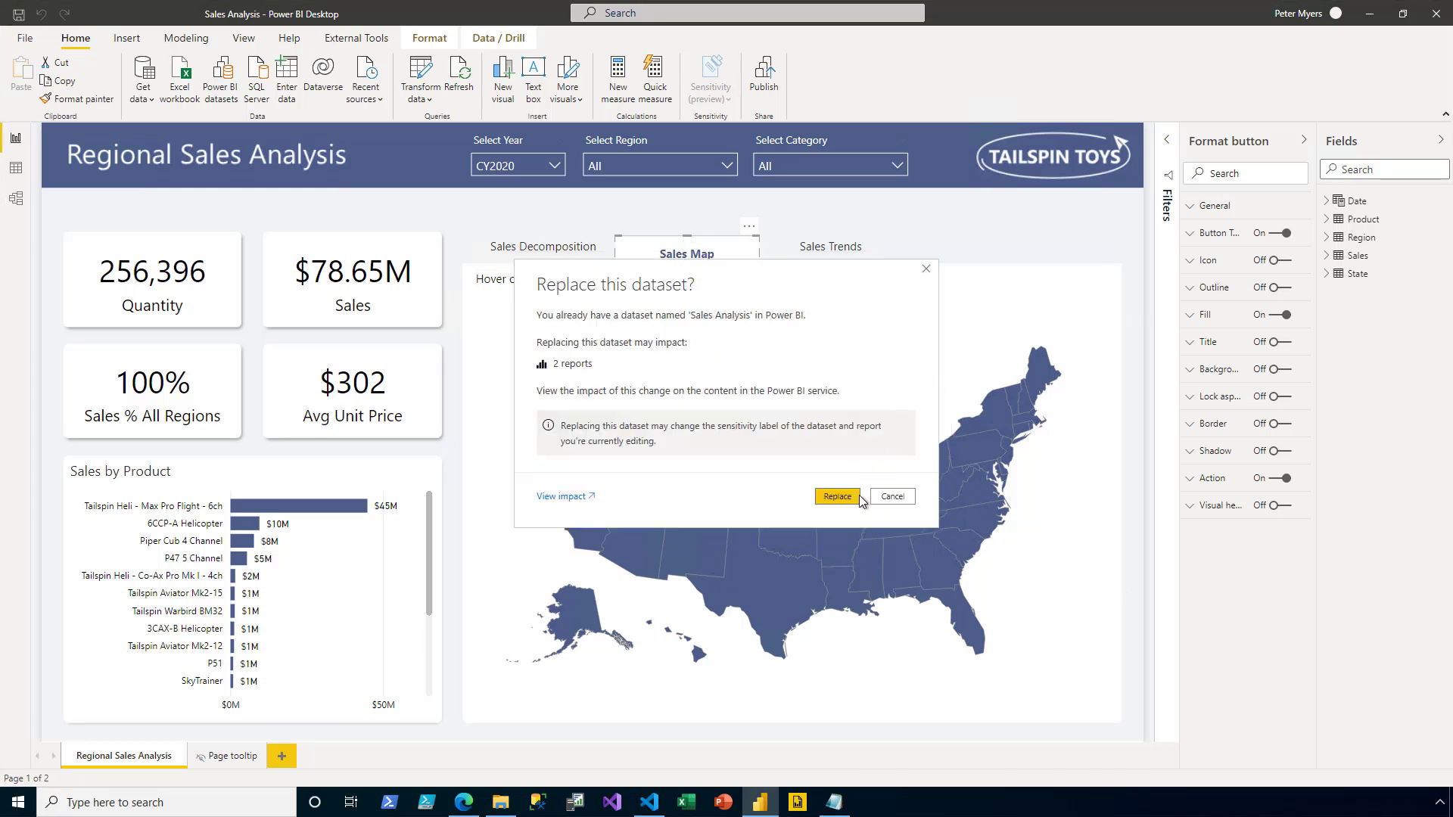
click(857, 497)
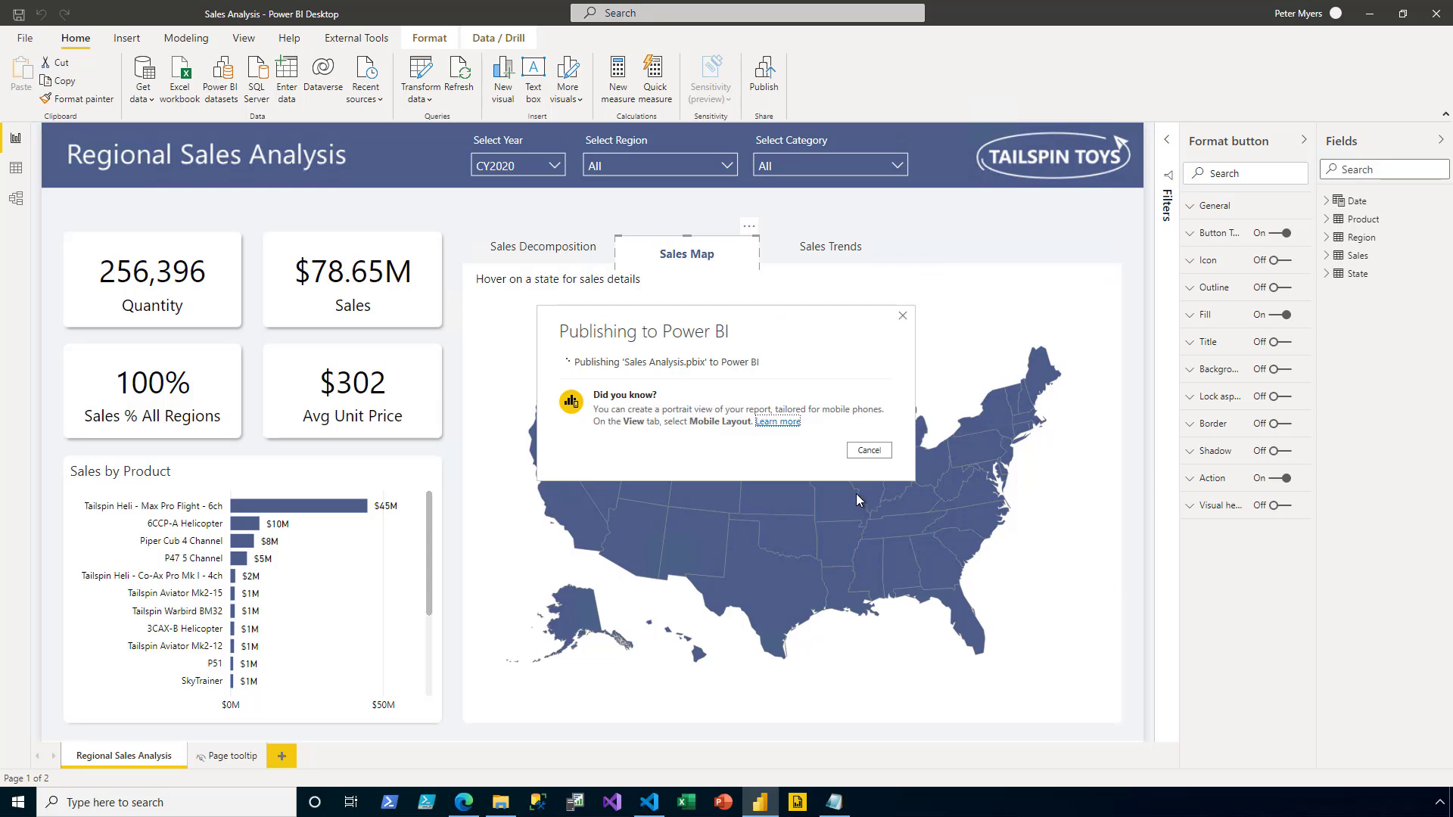
click(849, 493)
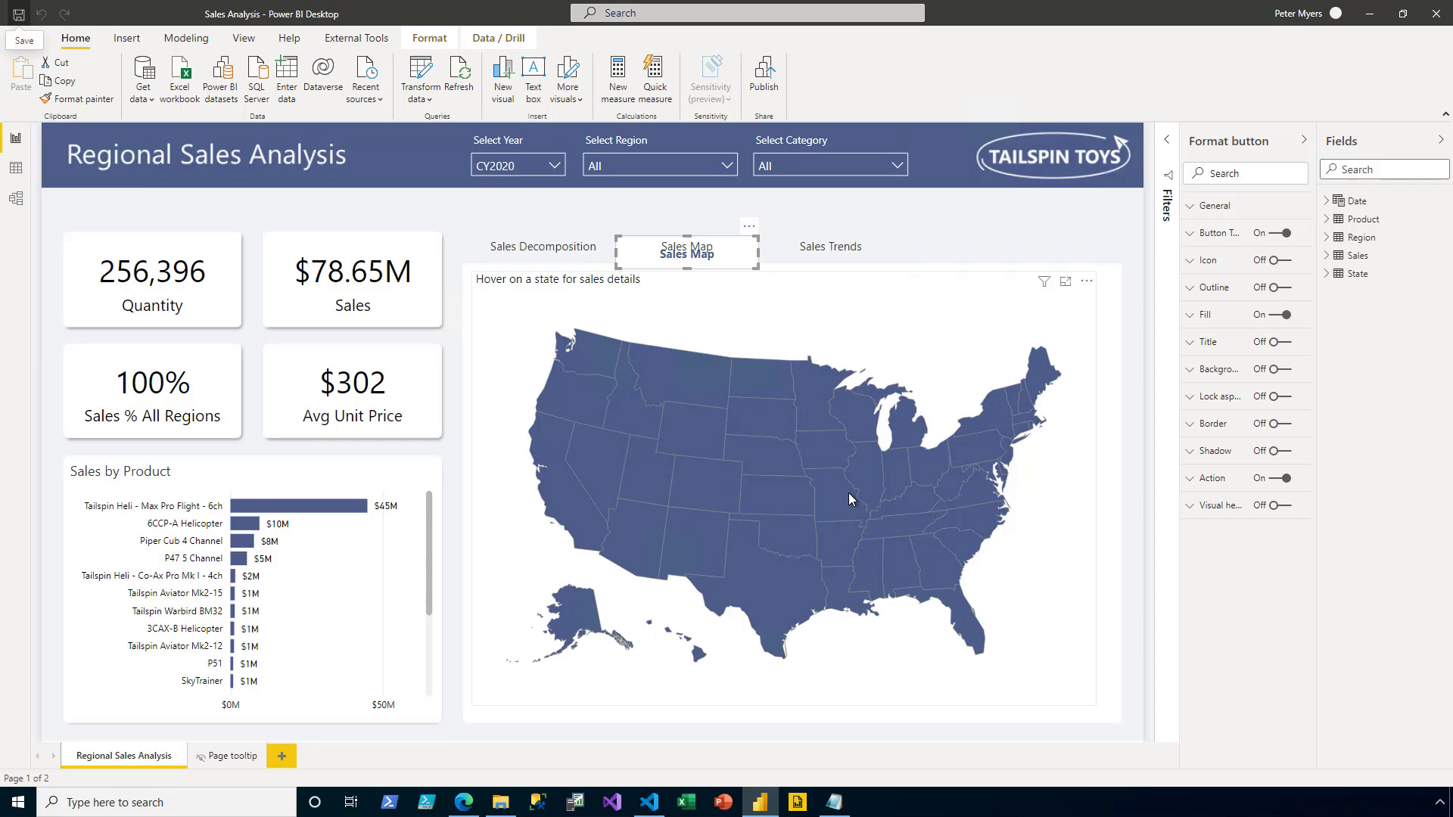
- Enter Midwest as the CurrentUser Region value in appsettings.json, save it and close the file
click(650, 802)
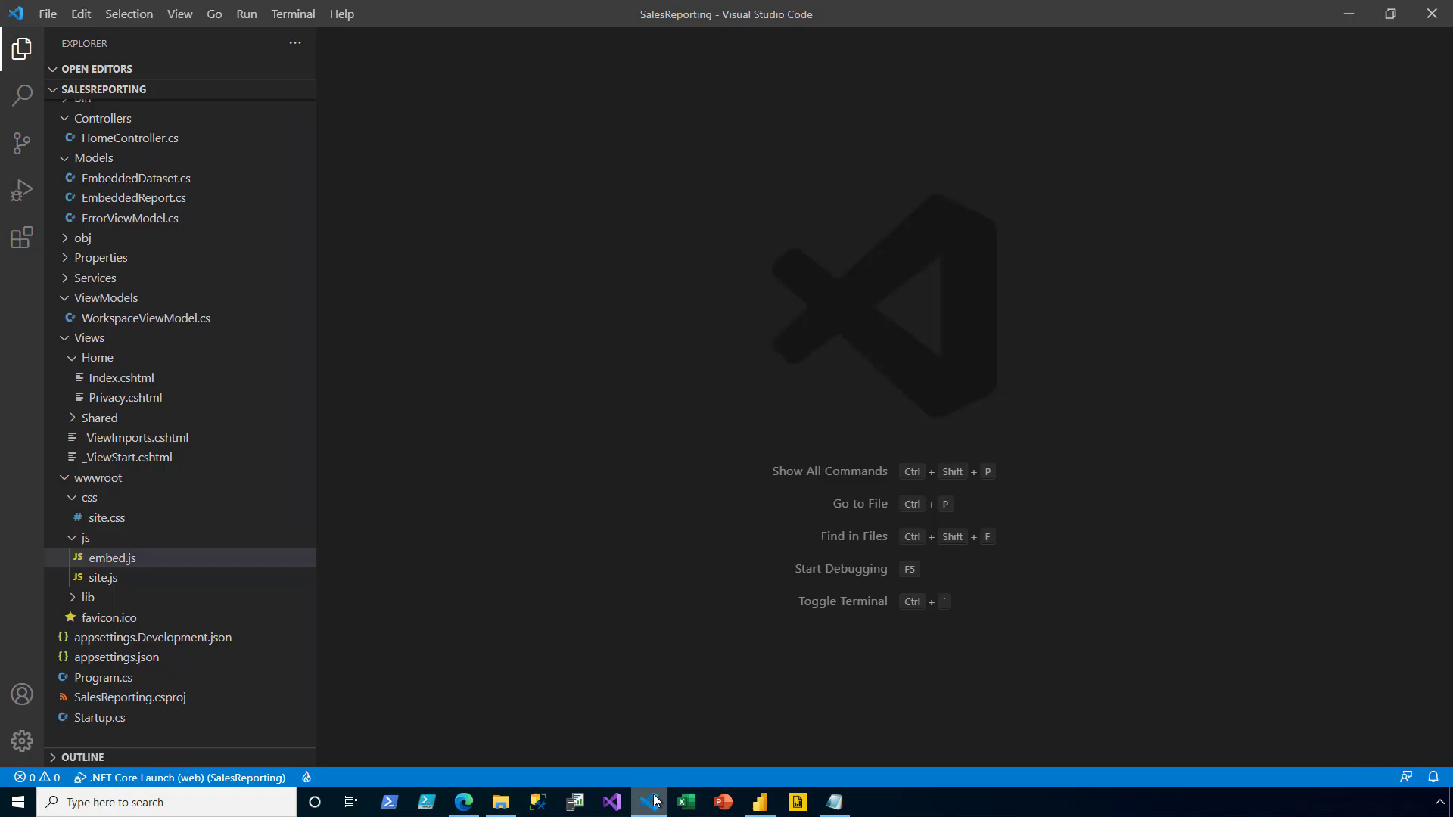
click(147, 658)
double_click(148, 658)
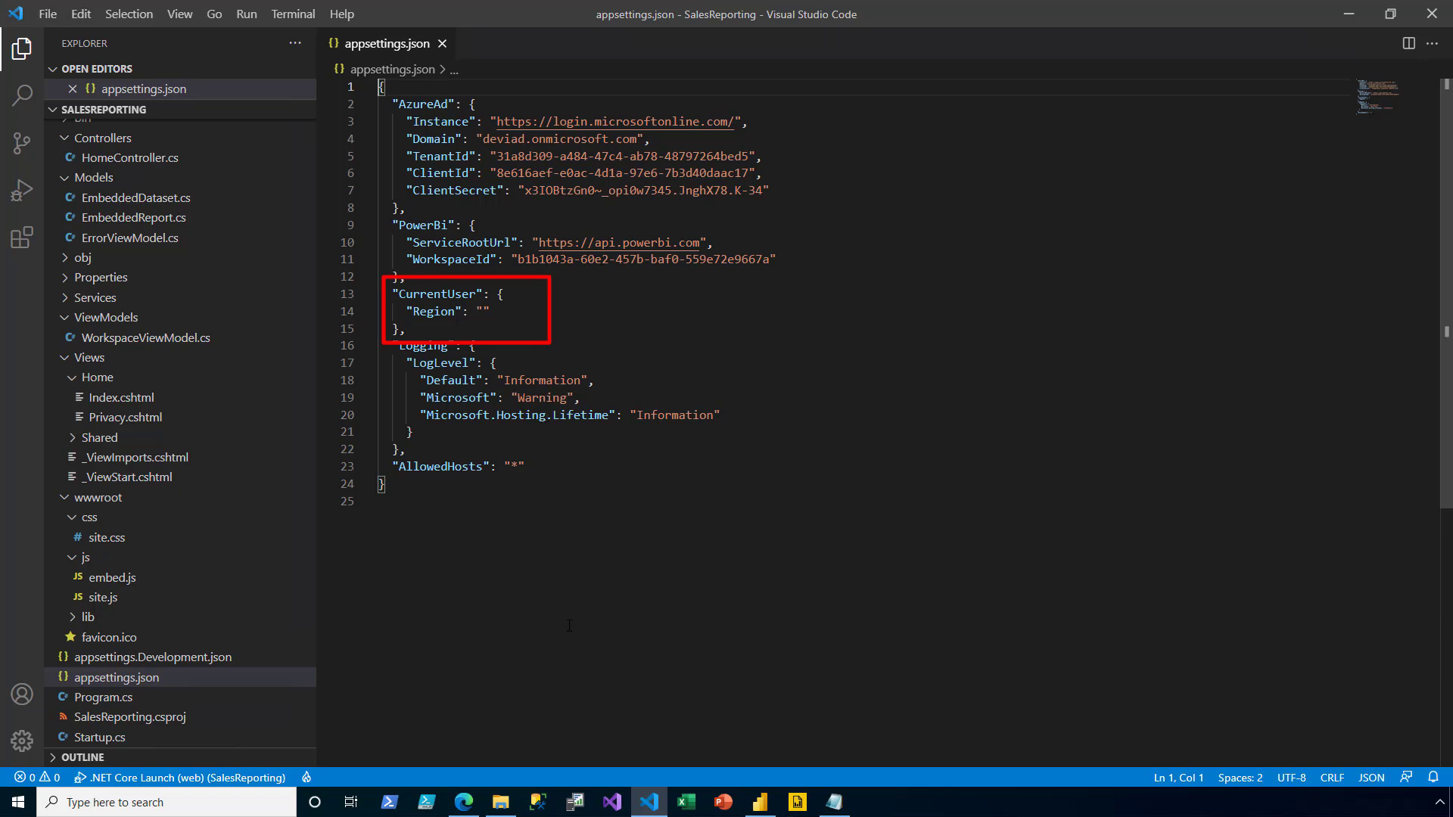
click(519, 316)
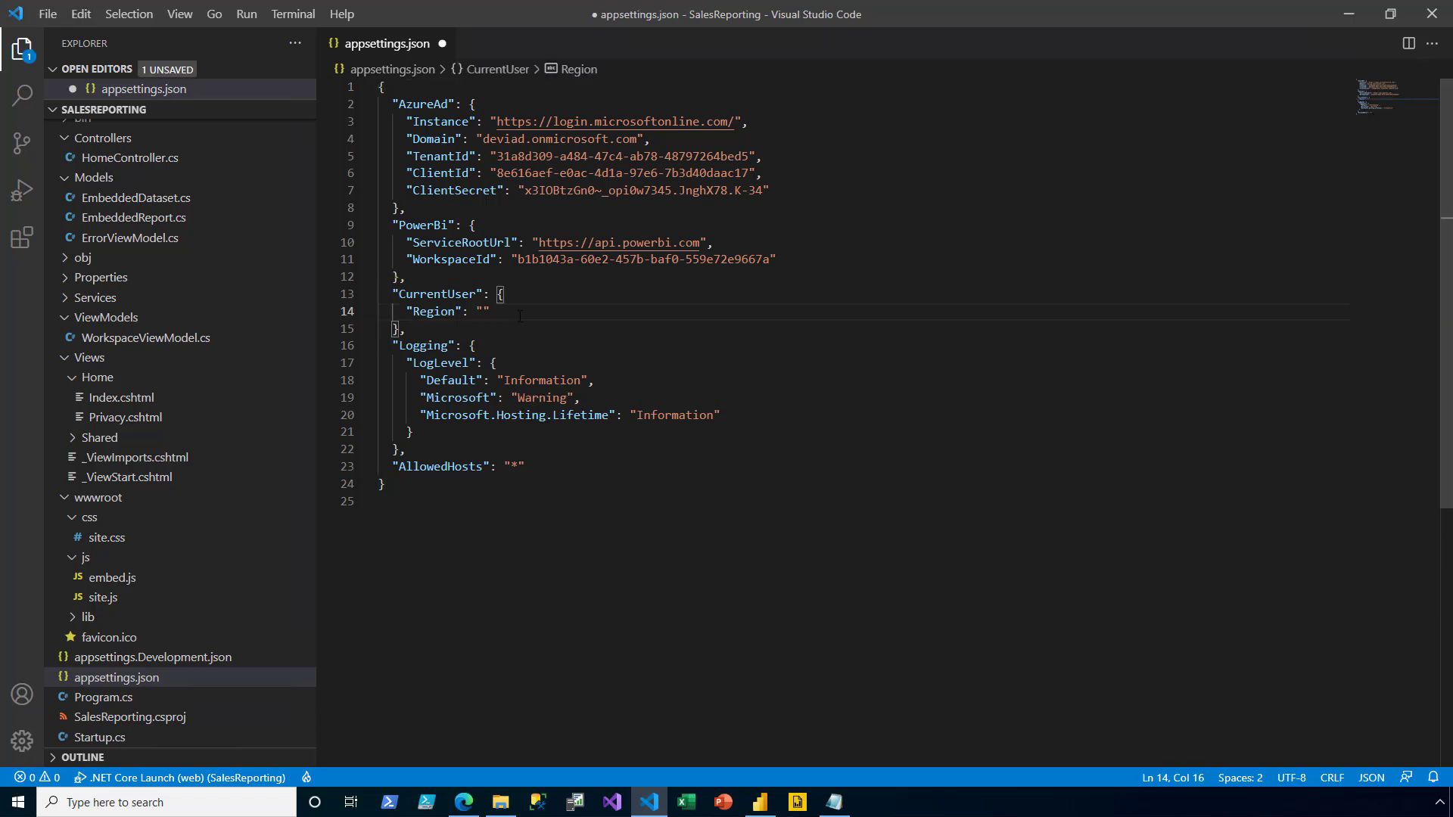
text(Midwest)
key(ctrl+s)
click(442, 43)
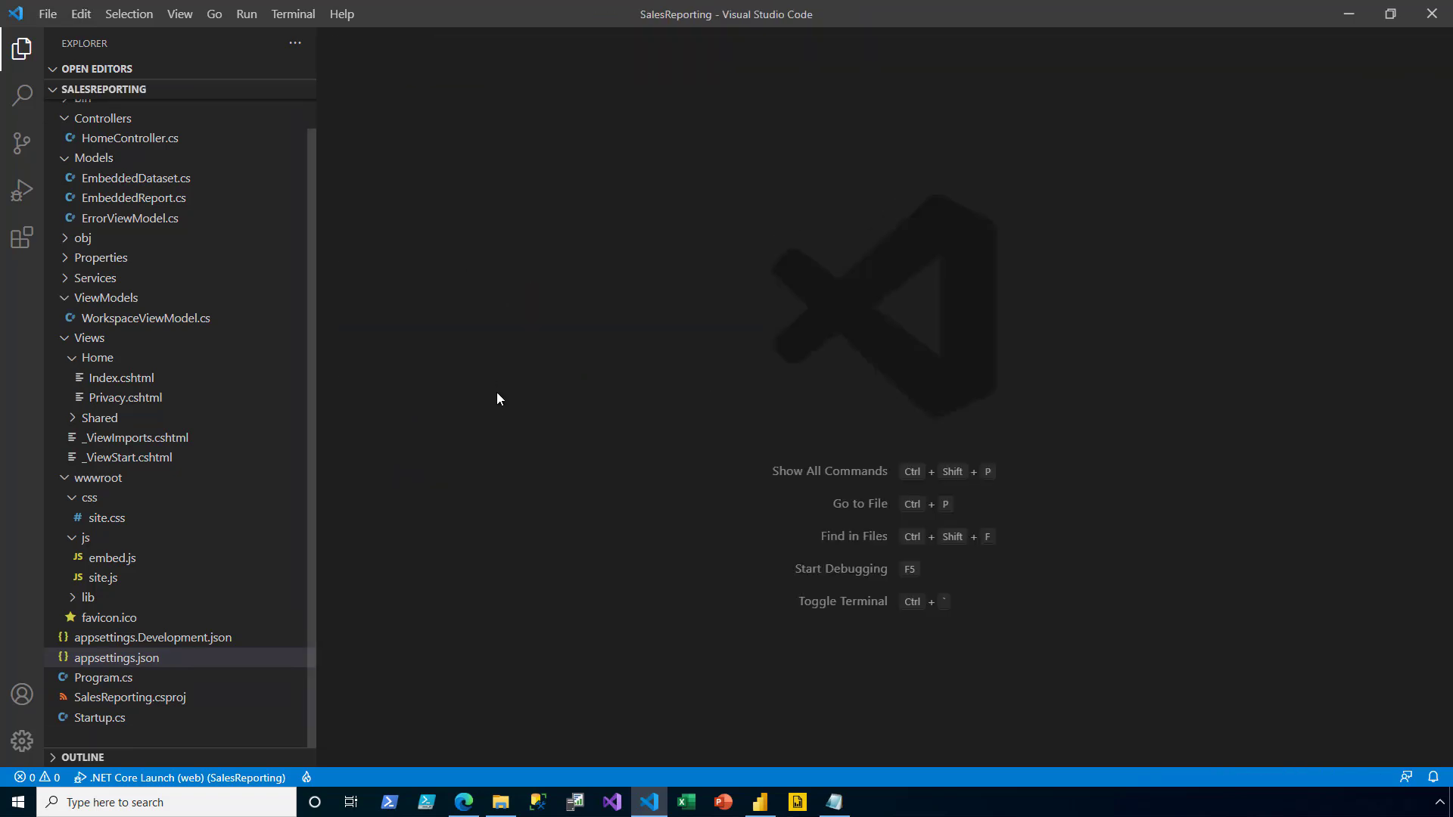
key(Up)
key(Up)
key(Up)
key(Up)
key(Up)
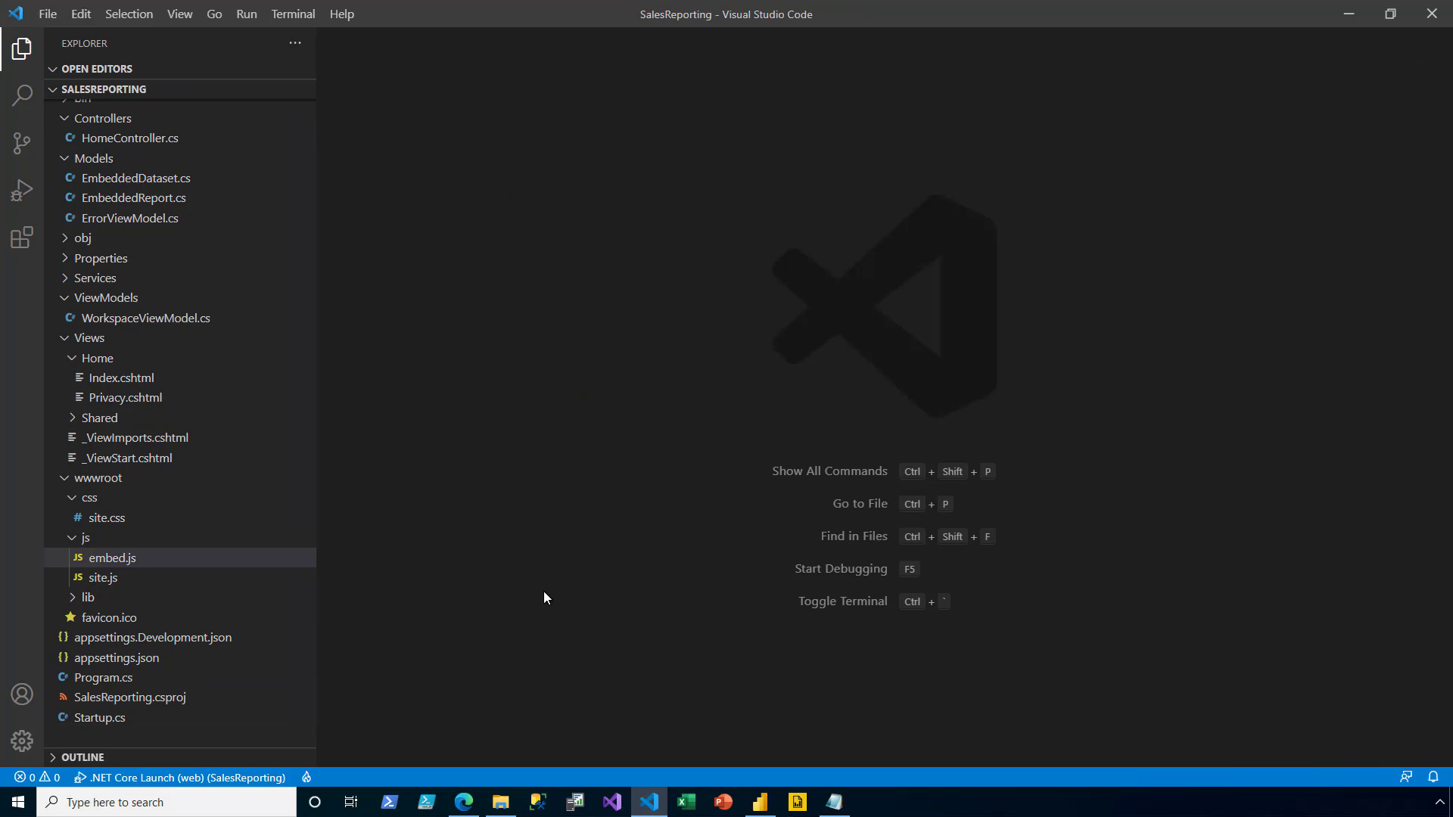
- Paste the Region-role EffectiveIdentity block after the datasets loop in Services/PowerBiApiService.cs and reindent it
click(253, 279)
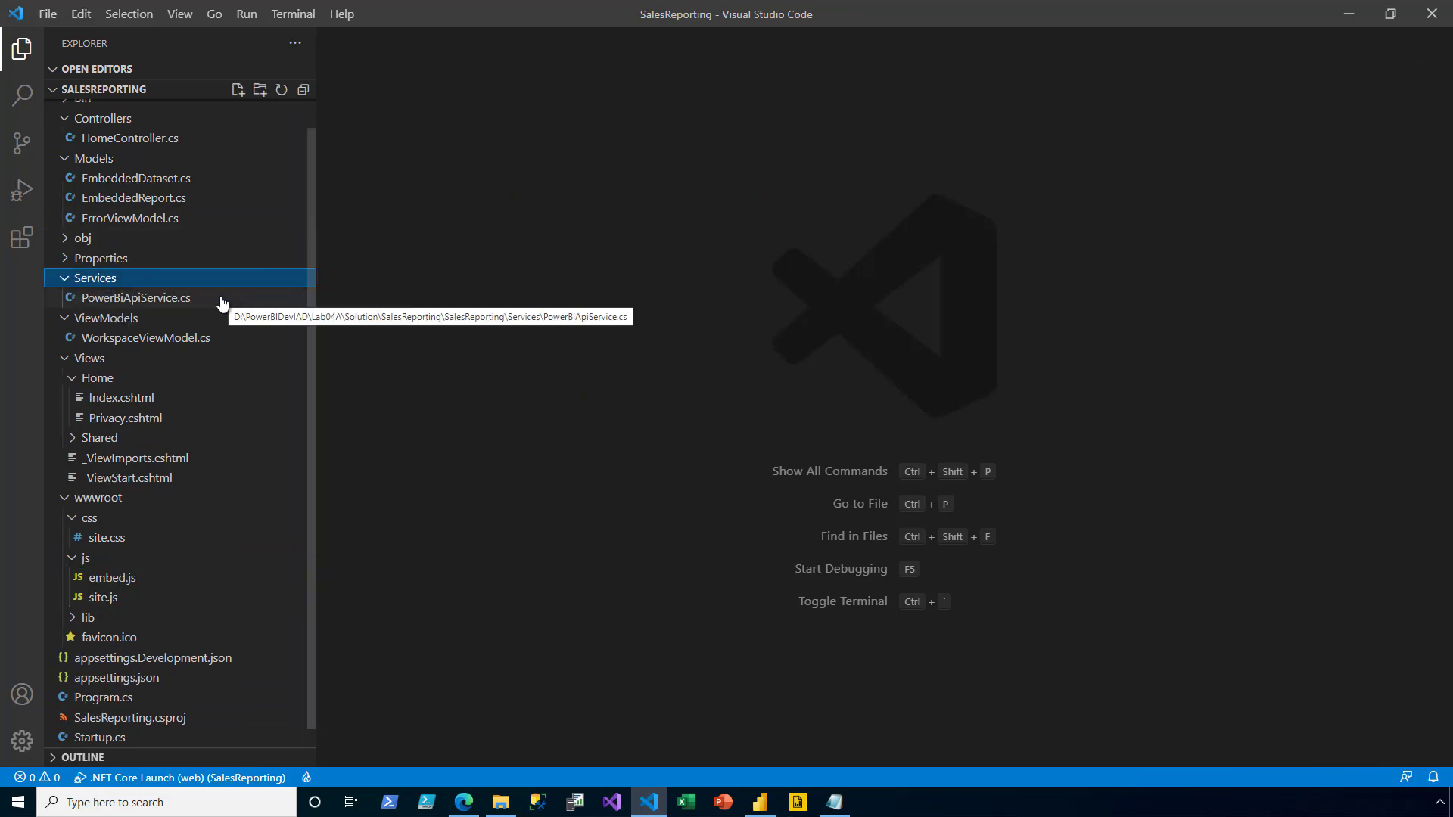
double_click(221, 298)
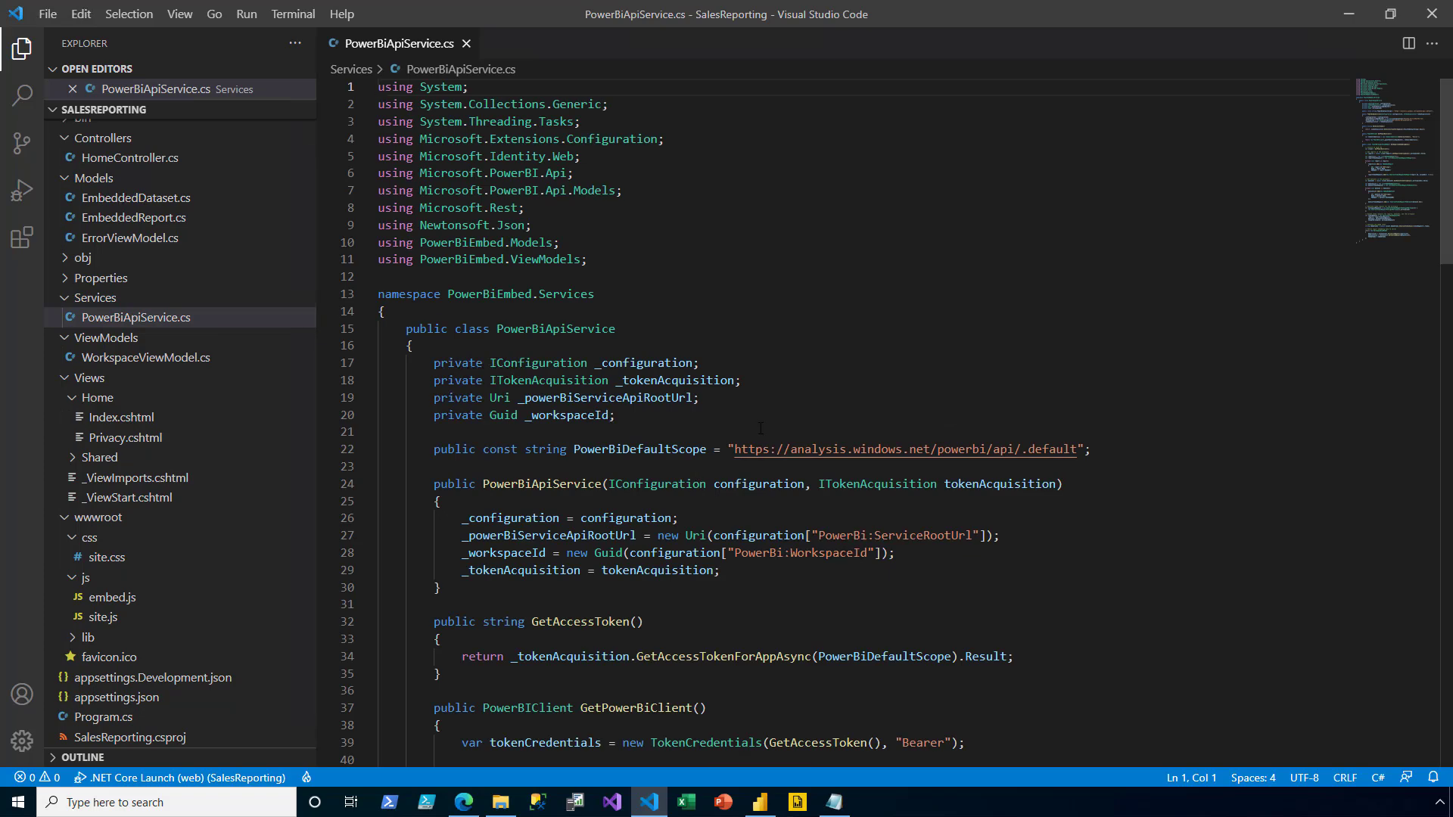
scroll(761, 428, down, 15)
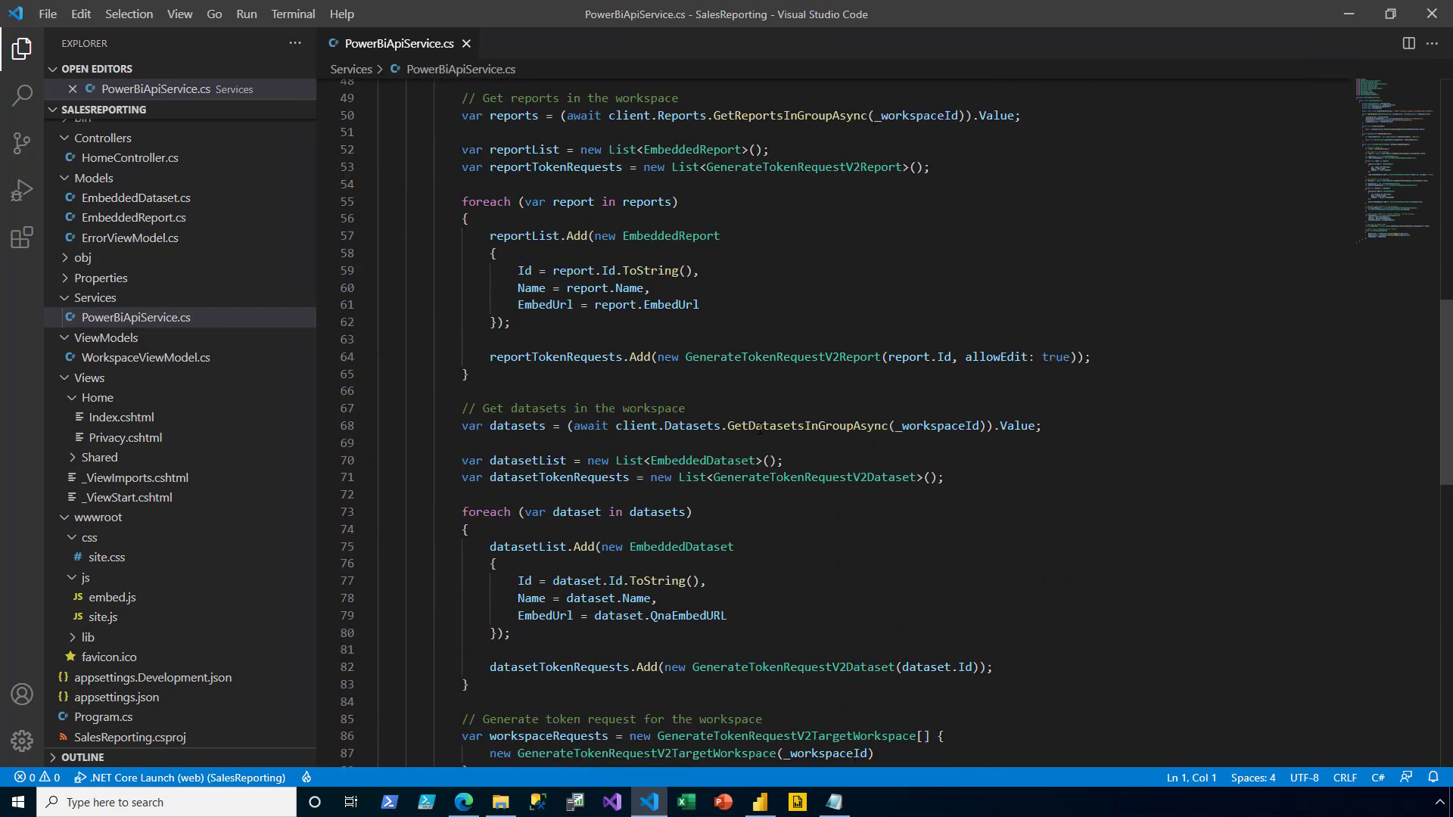
scroll(759, 428, down, 4)
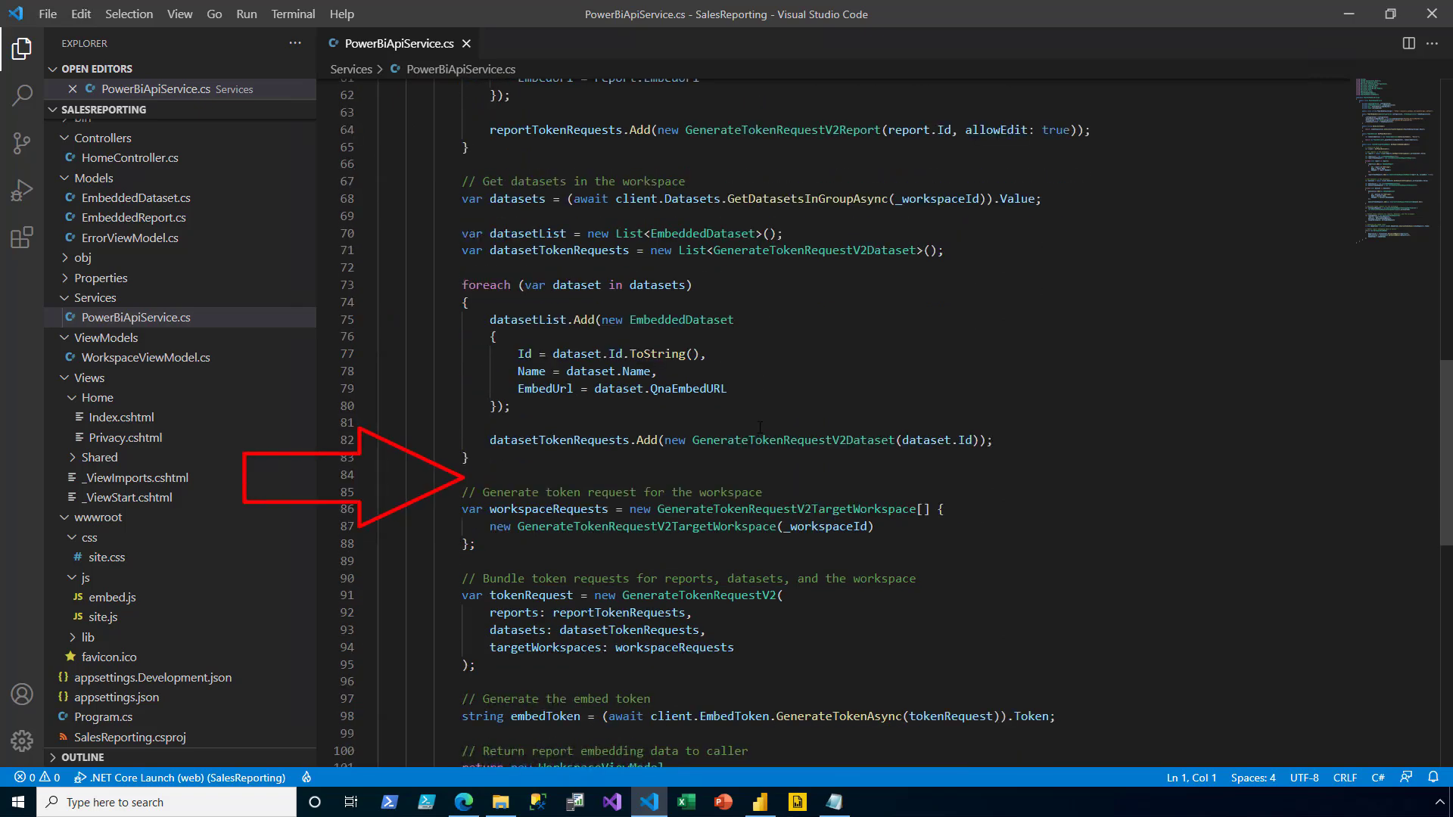
click(757, 457)
key(Return)
key(Return)
text(// Create effective identity for the first dataset var datasetId = datasets[0].Id.ToString(); var effectiveIdentities = new List<EffectiveIdentity>() {     new EffectiveIdentity(         username: _configuration["CurrentUser:Region"],         roles: new List<string> {"Region"},         datasets: new List<string> {datasetId}) };)
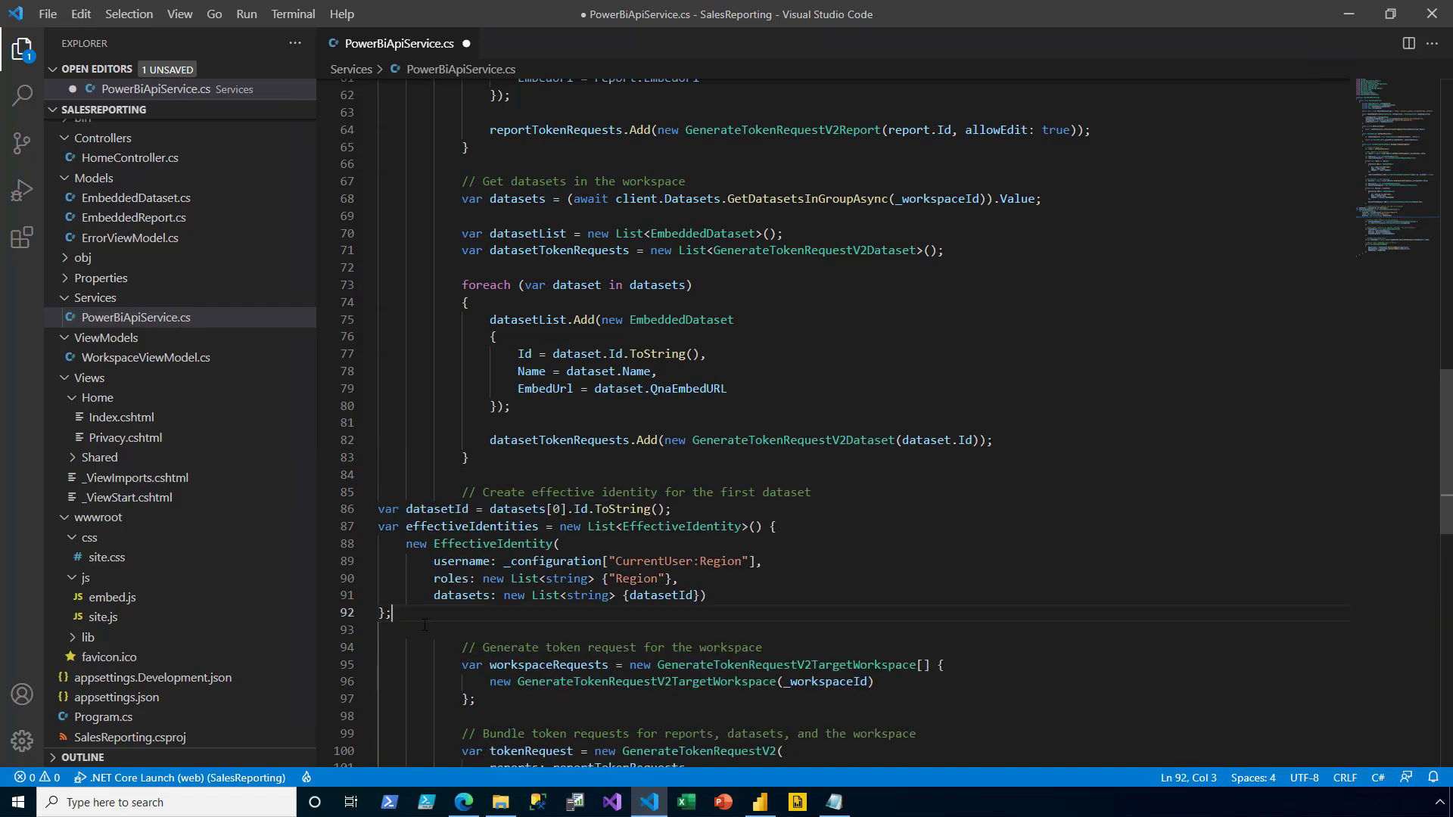
drag(413, 610, 351, 501)
key(ctrl+k)
key(ctrl+f)
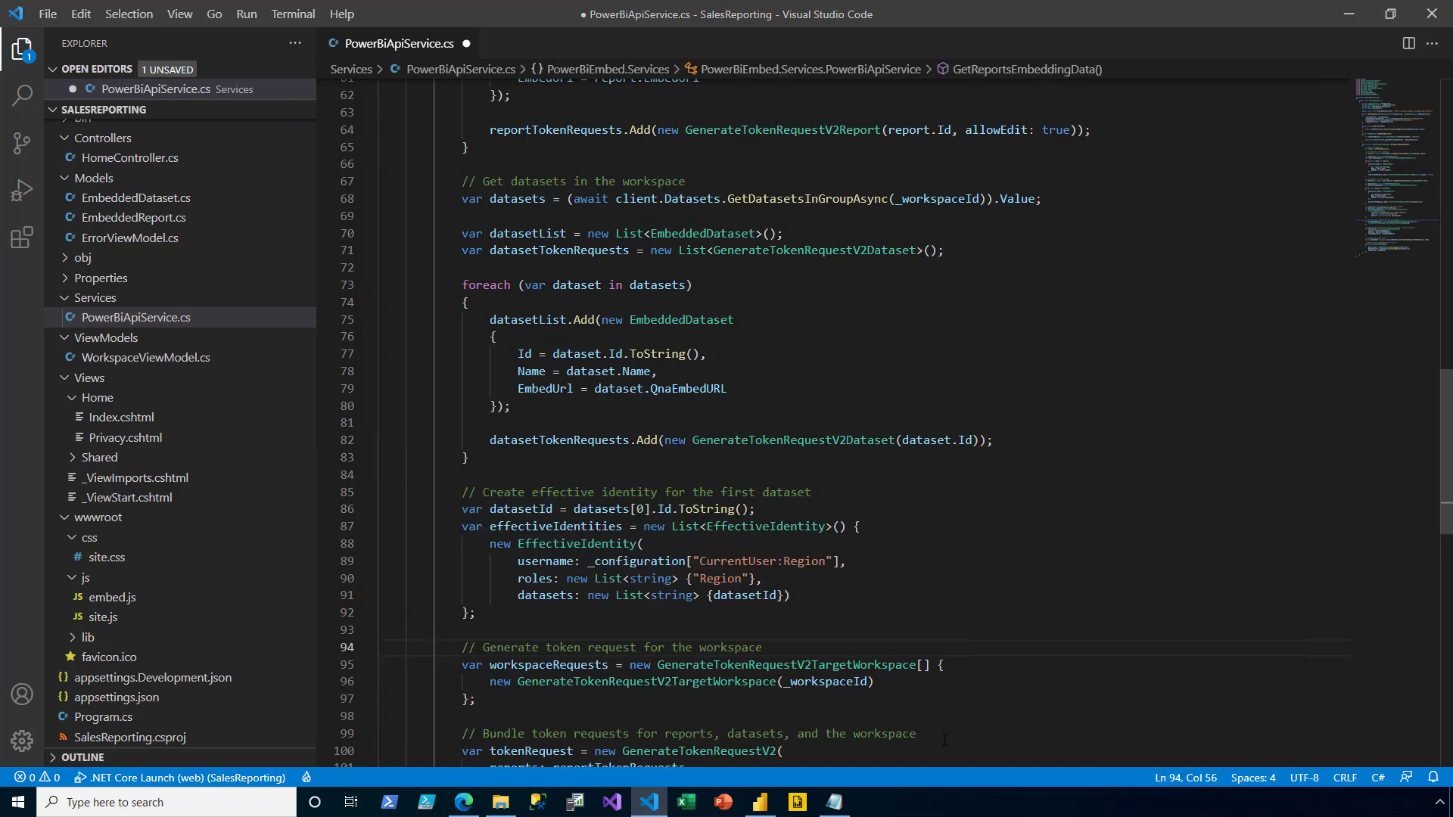
click(802, 647)
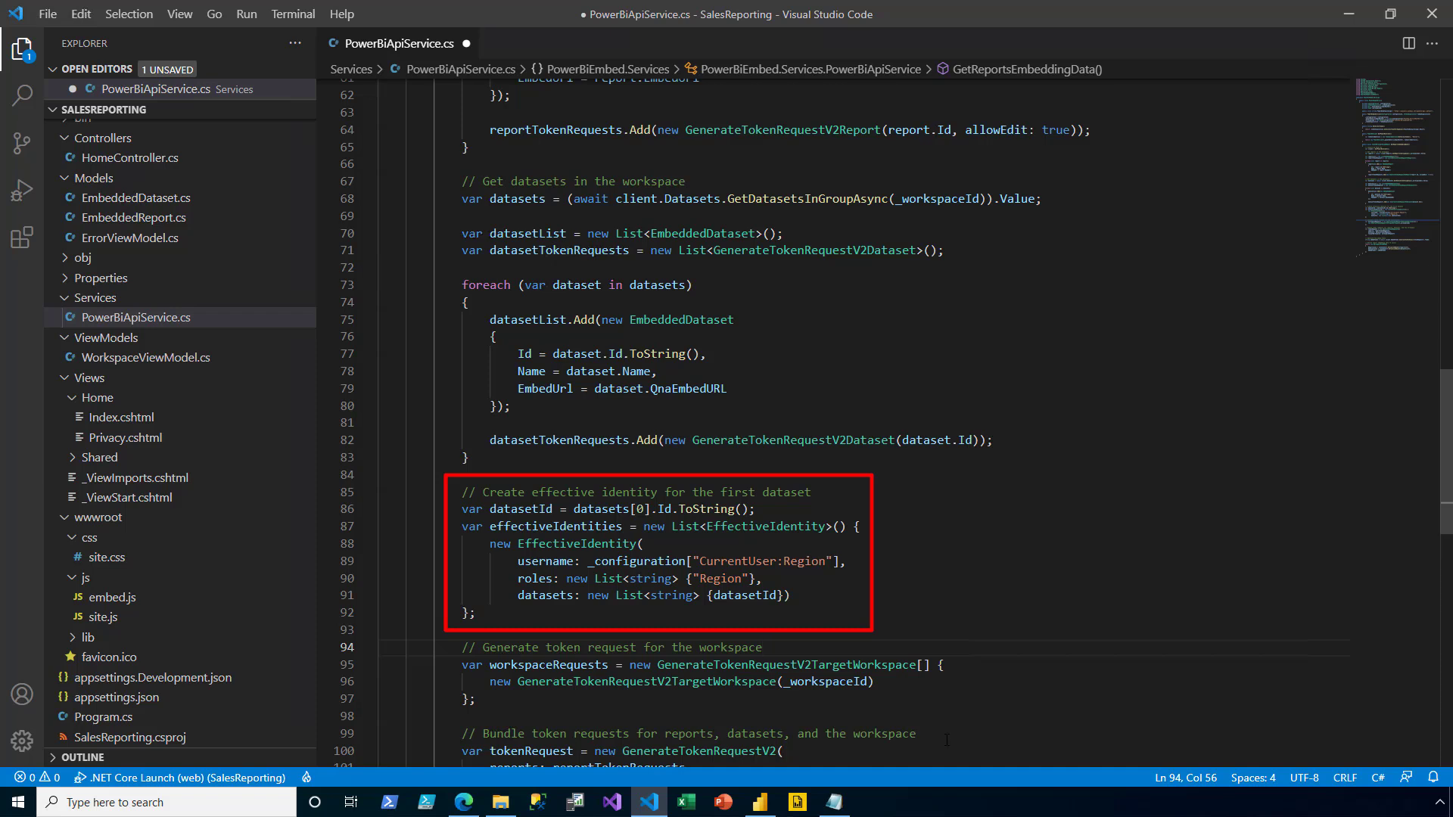
- Add identities: effectiveIdentities to the GenerateTokenRequestV2 call and save the file
click(992, 683)
scroll(991, 677, down, 3)
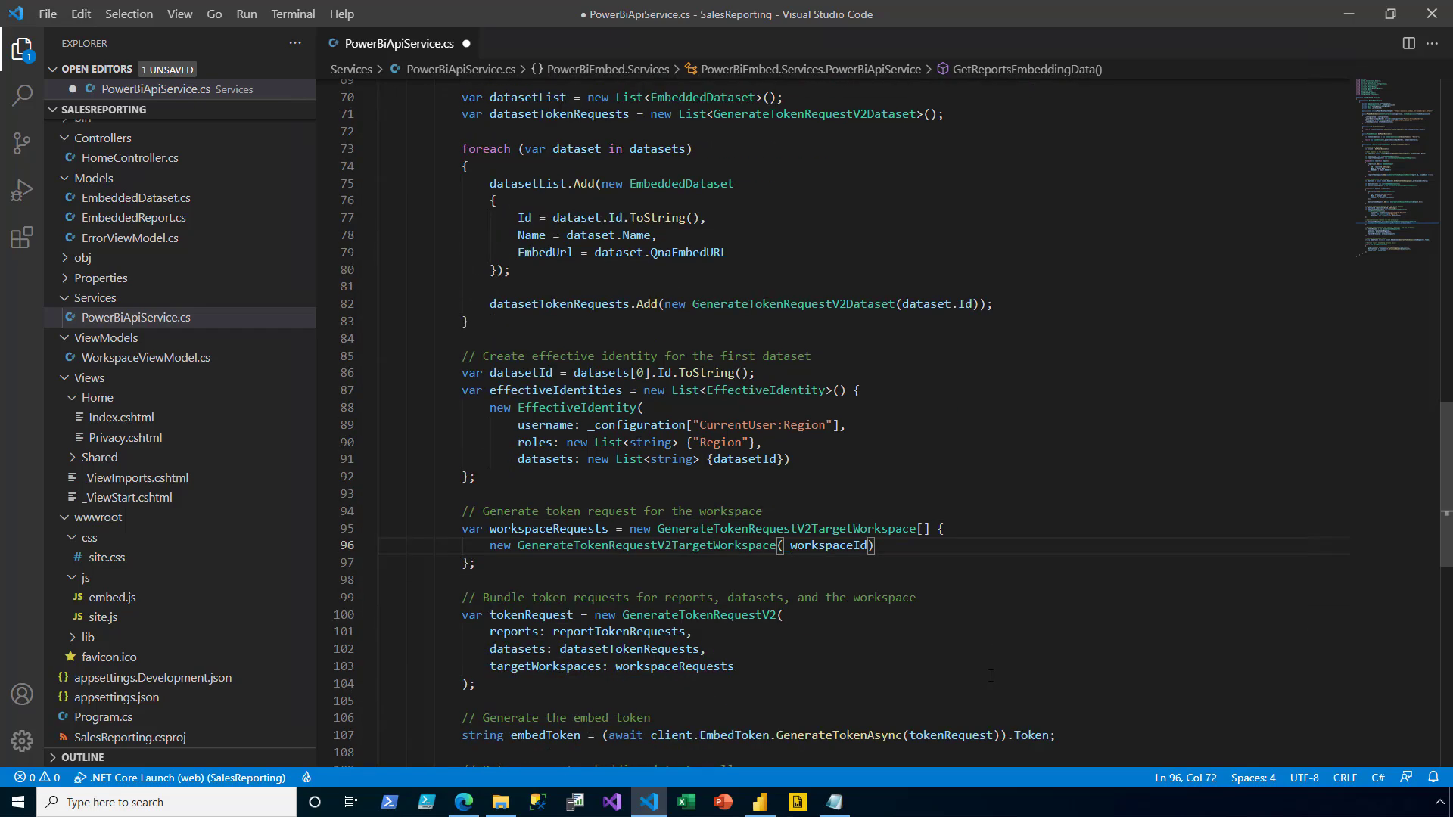
scroll(991, 675, down, 2)
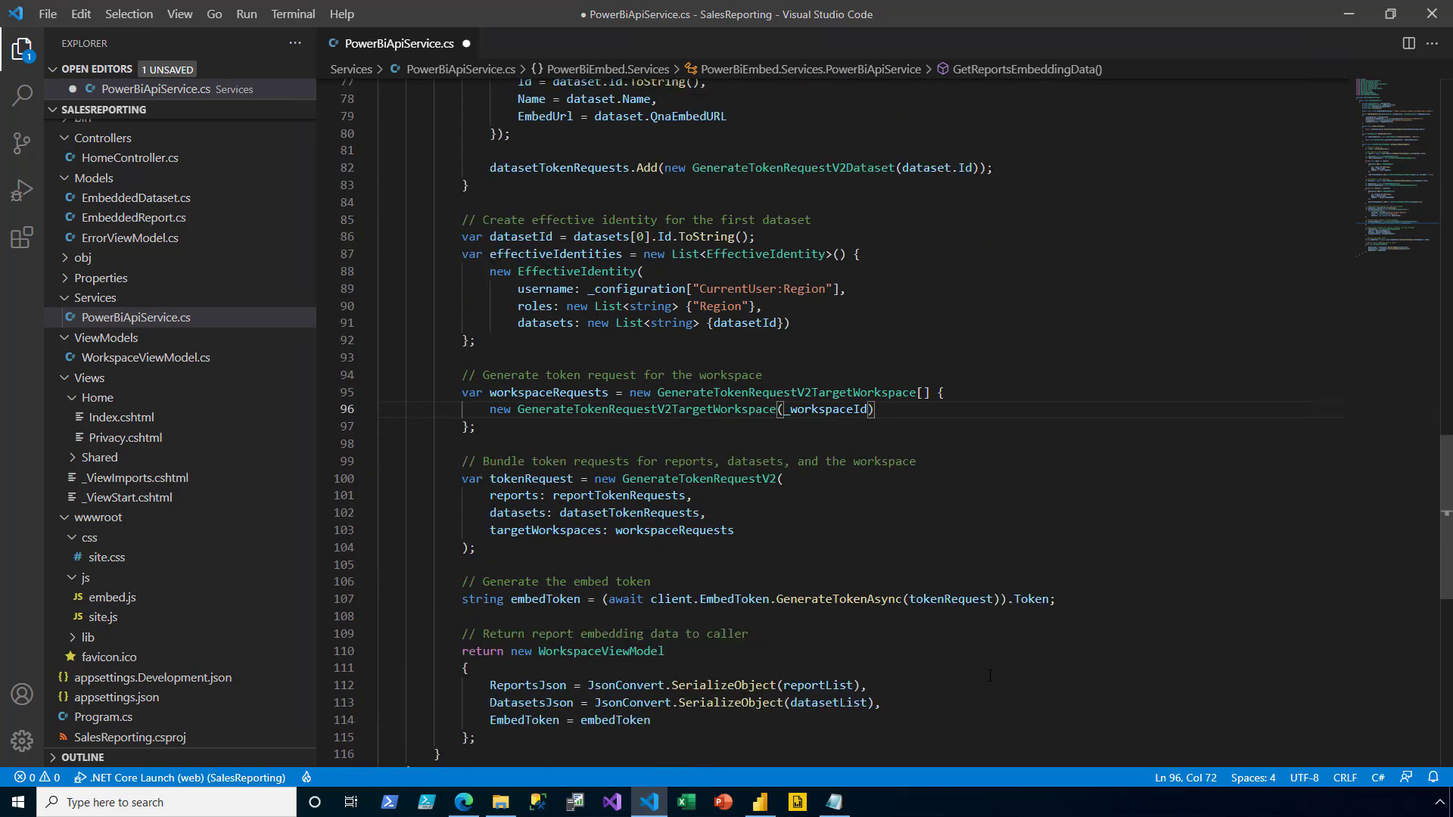
click(745, 532)
text(,         identities: effectiveIdentities)
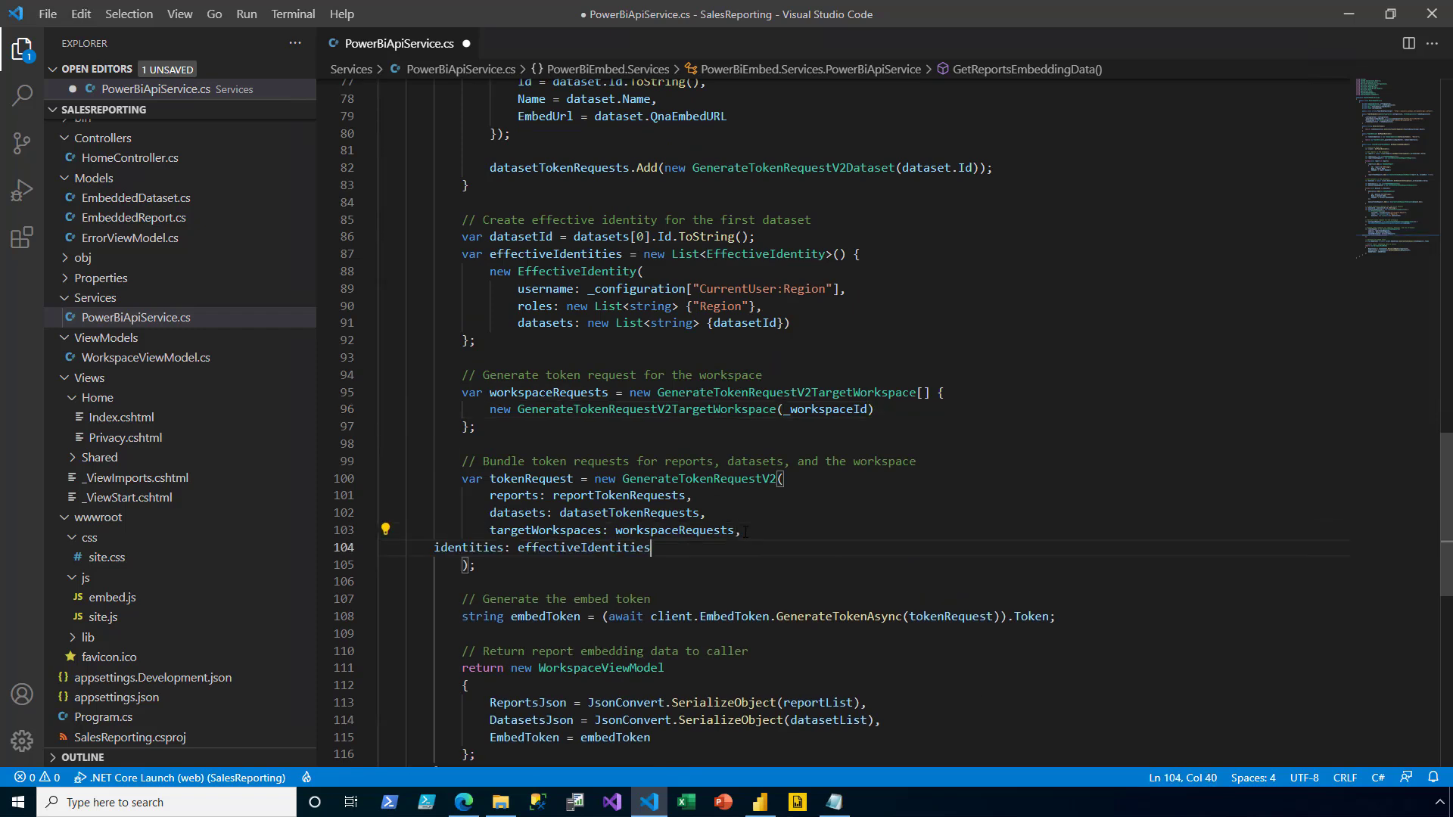
key(Home)
key(Tab)
key(Tab)
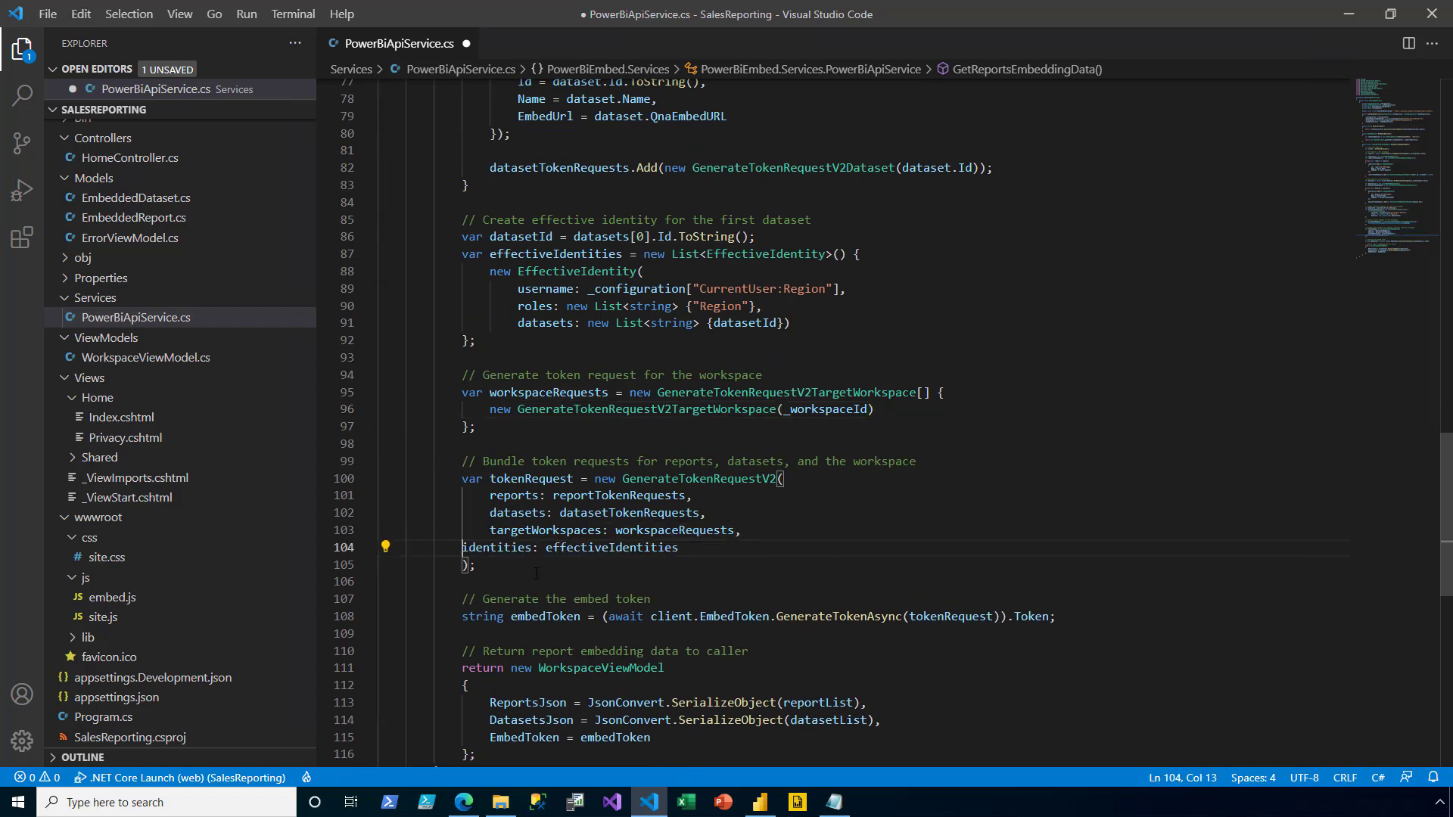
click(608, 651)
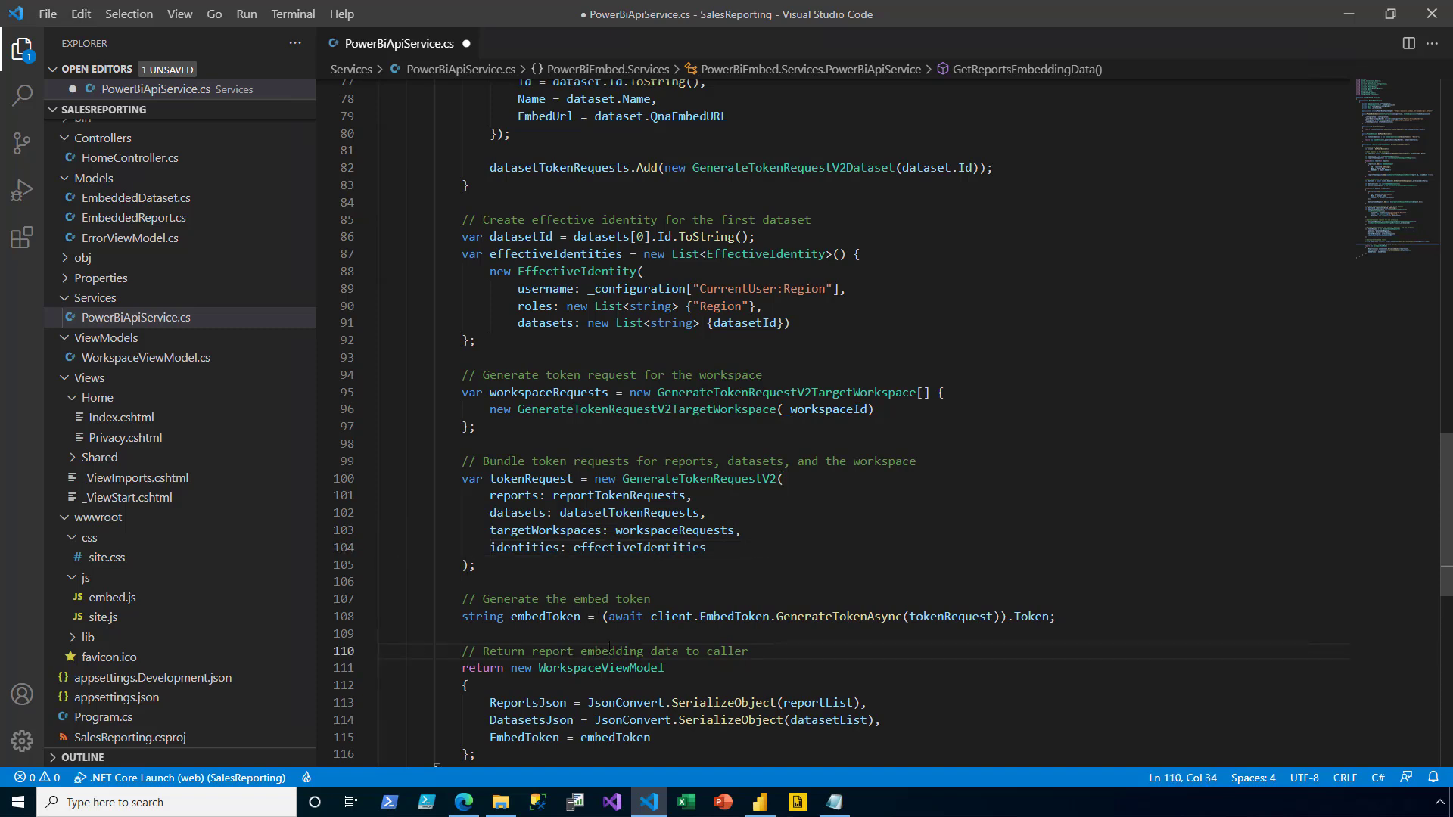
key(ctrl+s)
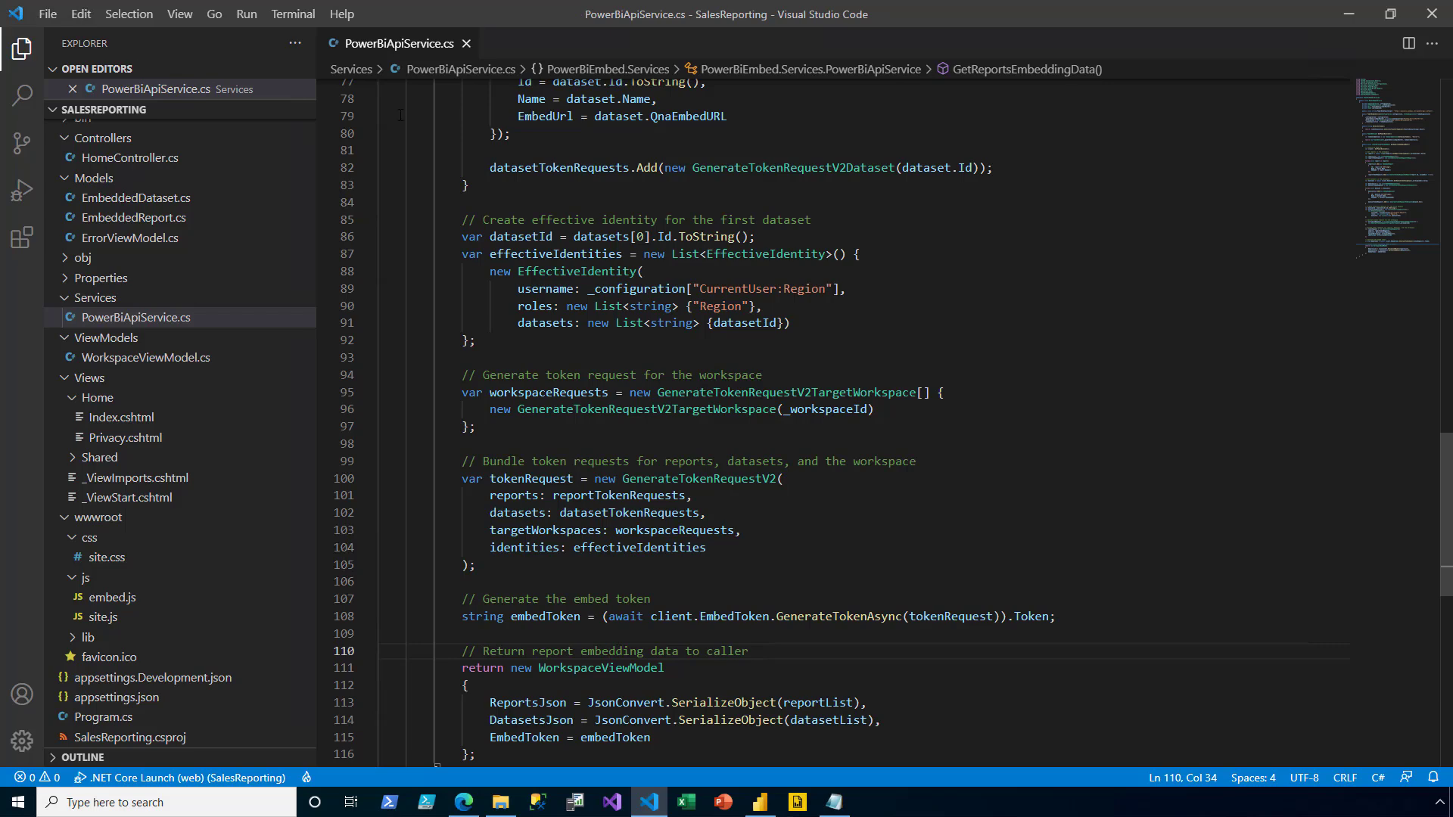
- Run the web app with F5, view the Midwest-only Sales Analysis report ($19.52M), then close its tab
click(467, 43)
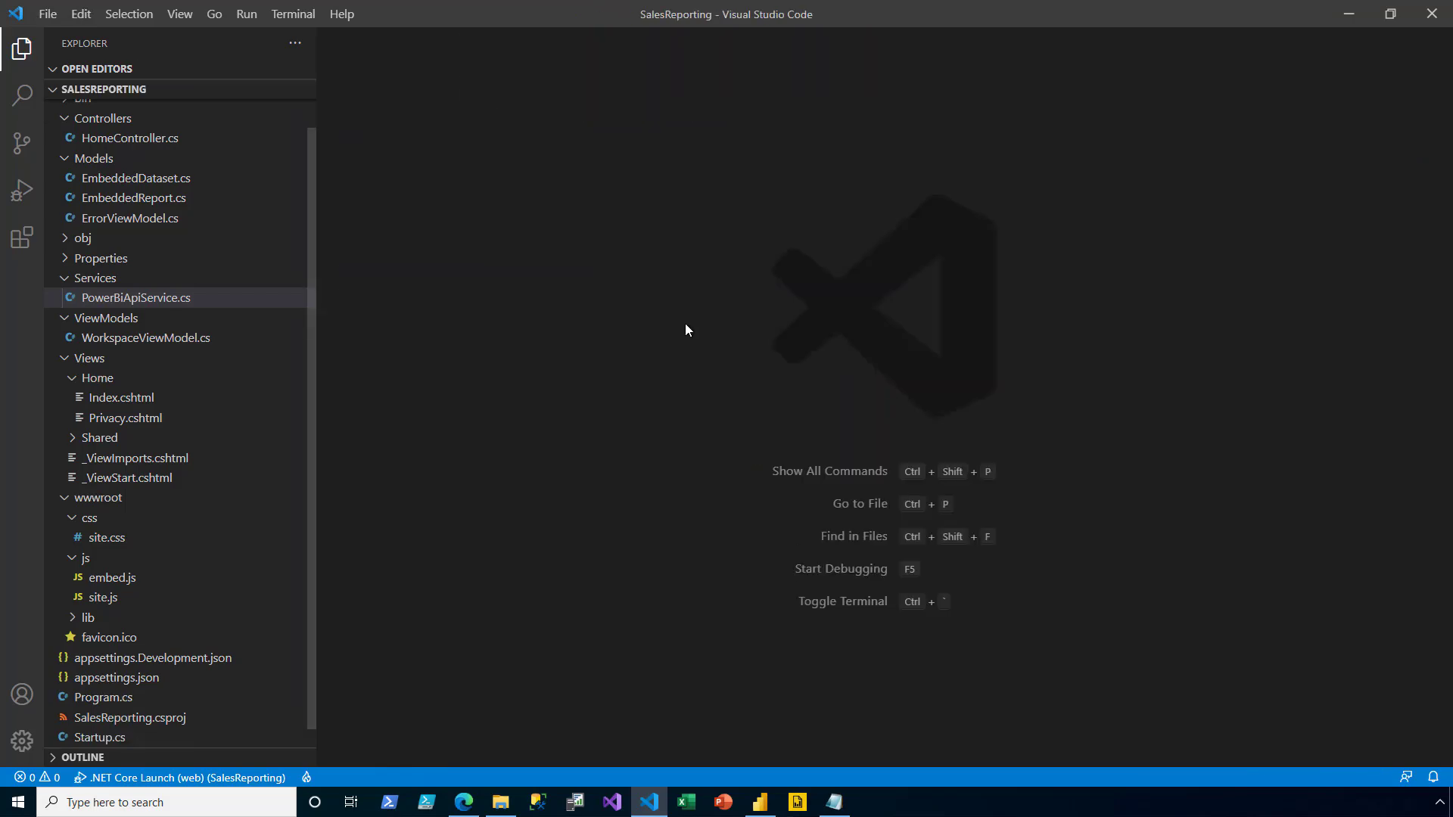
key(F5)
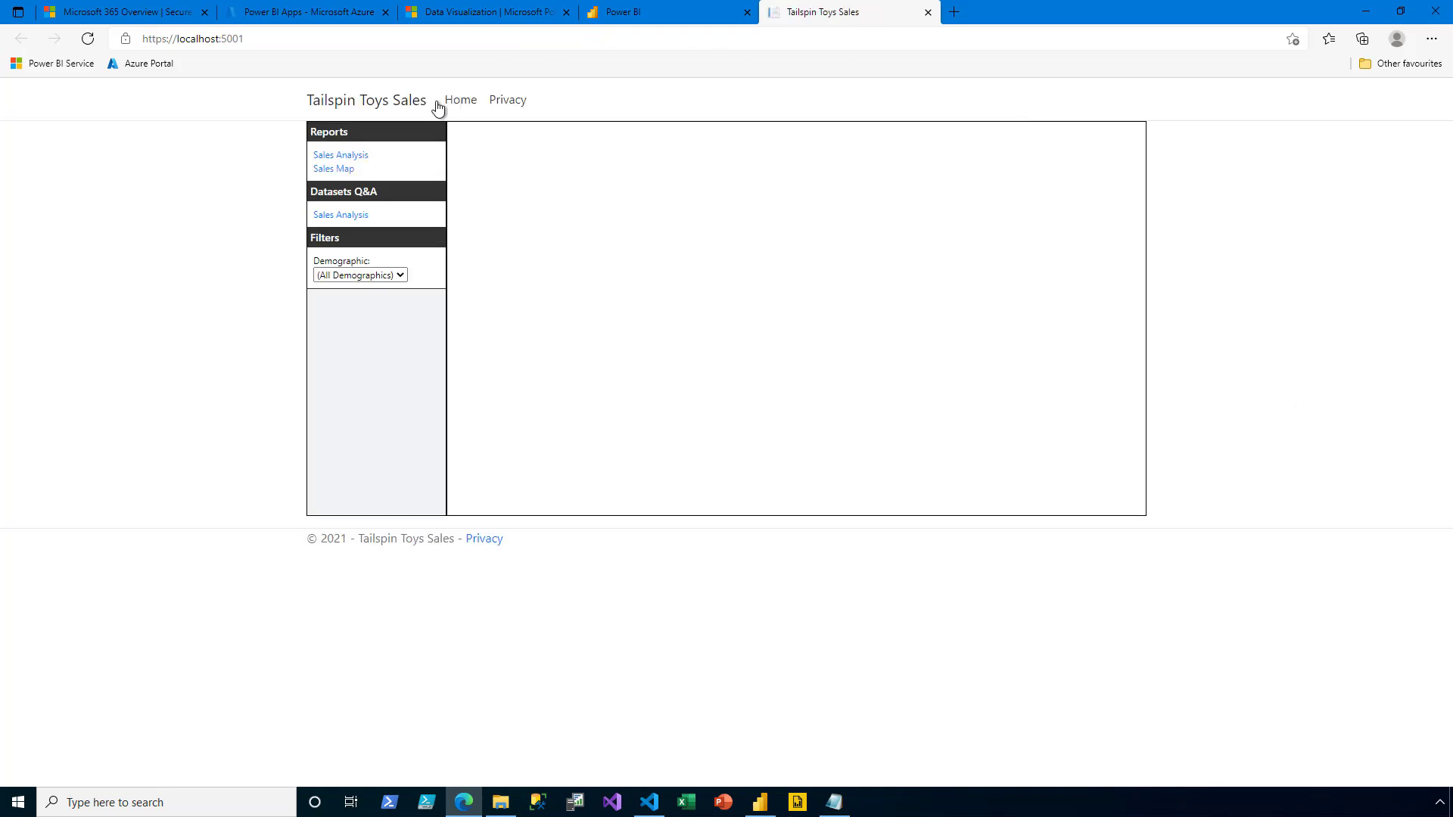
click(364, 162)
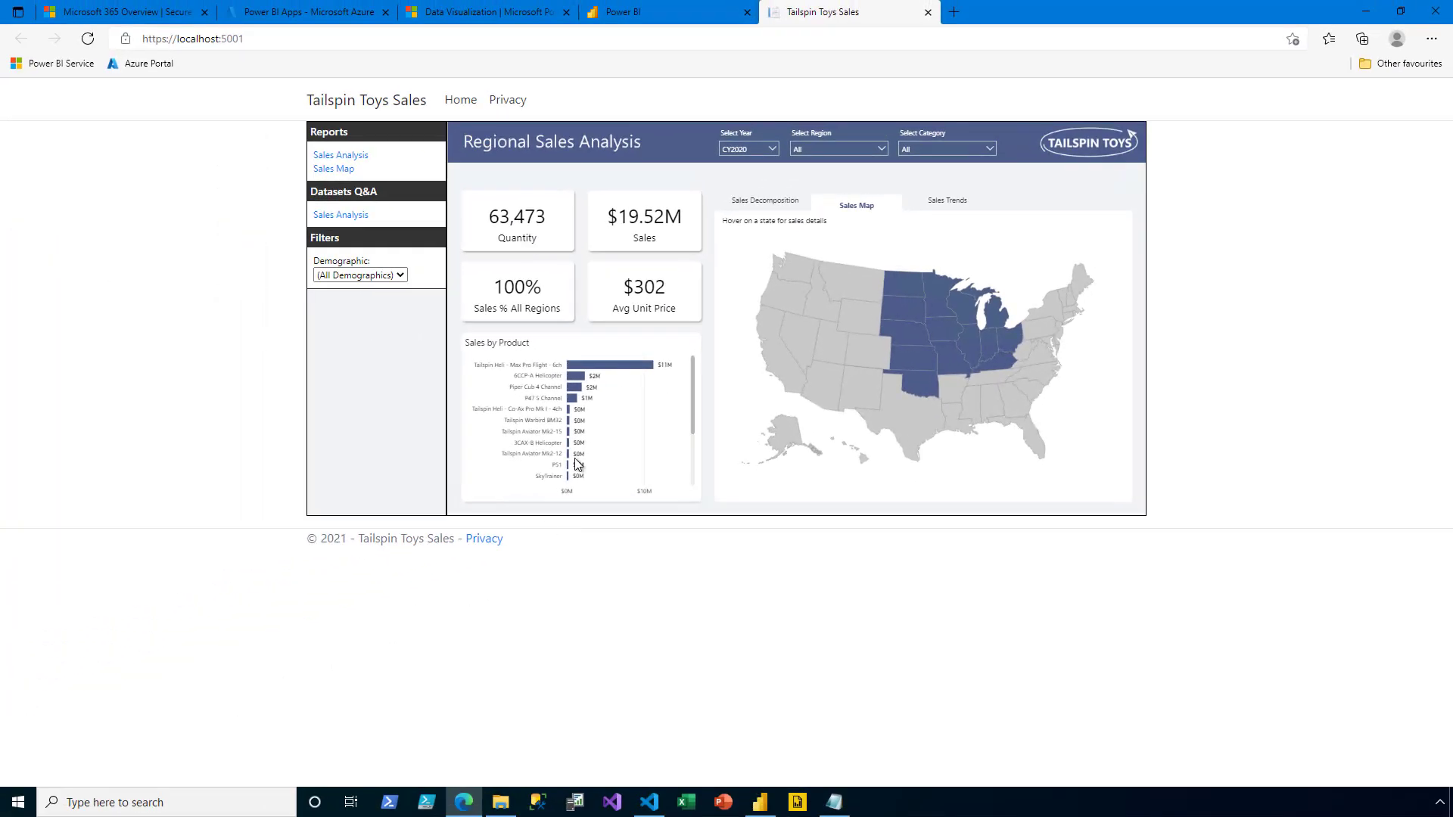
click(928, 12)
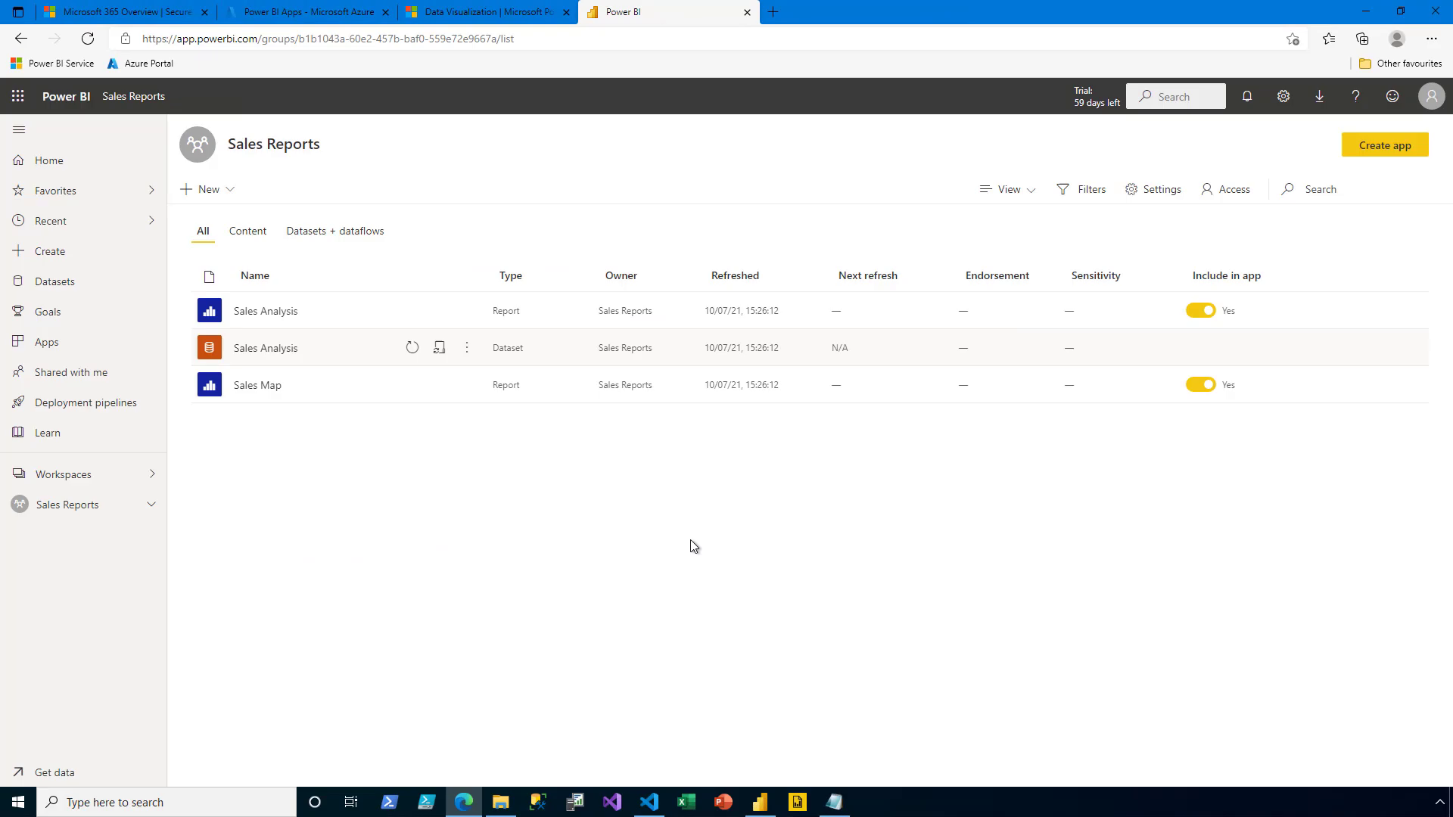
- End the VS Code debug session and switch to Power BI Desktop's Regional Sales Analysis report
click(649, 802)
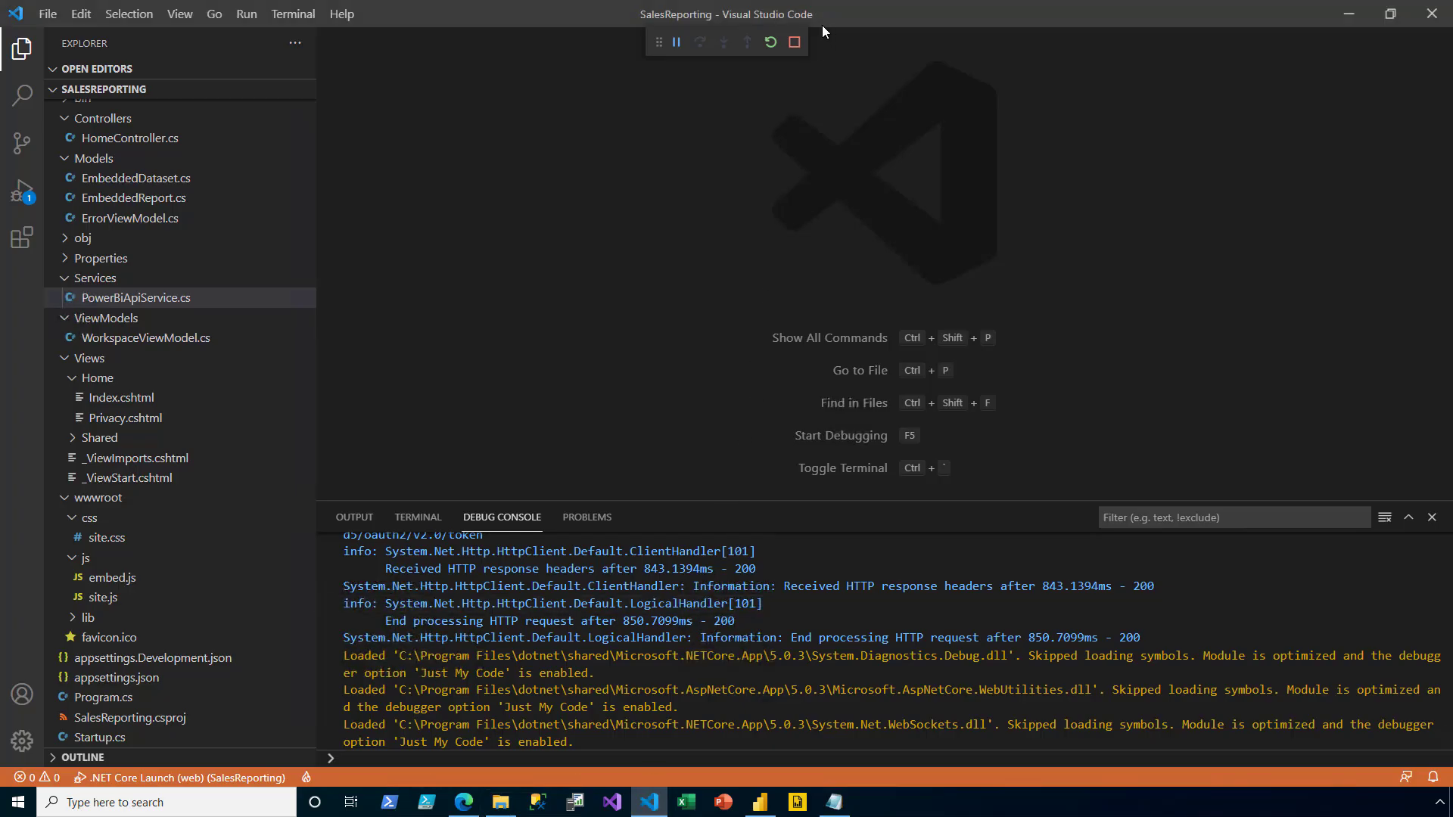
click(795, 42)
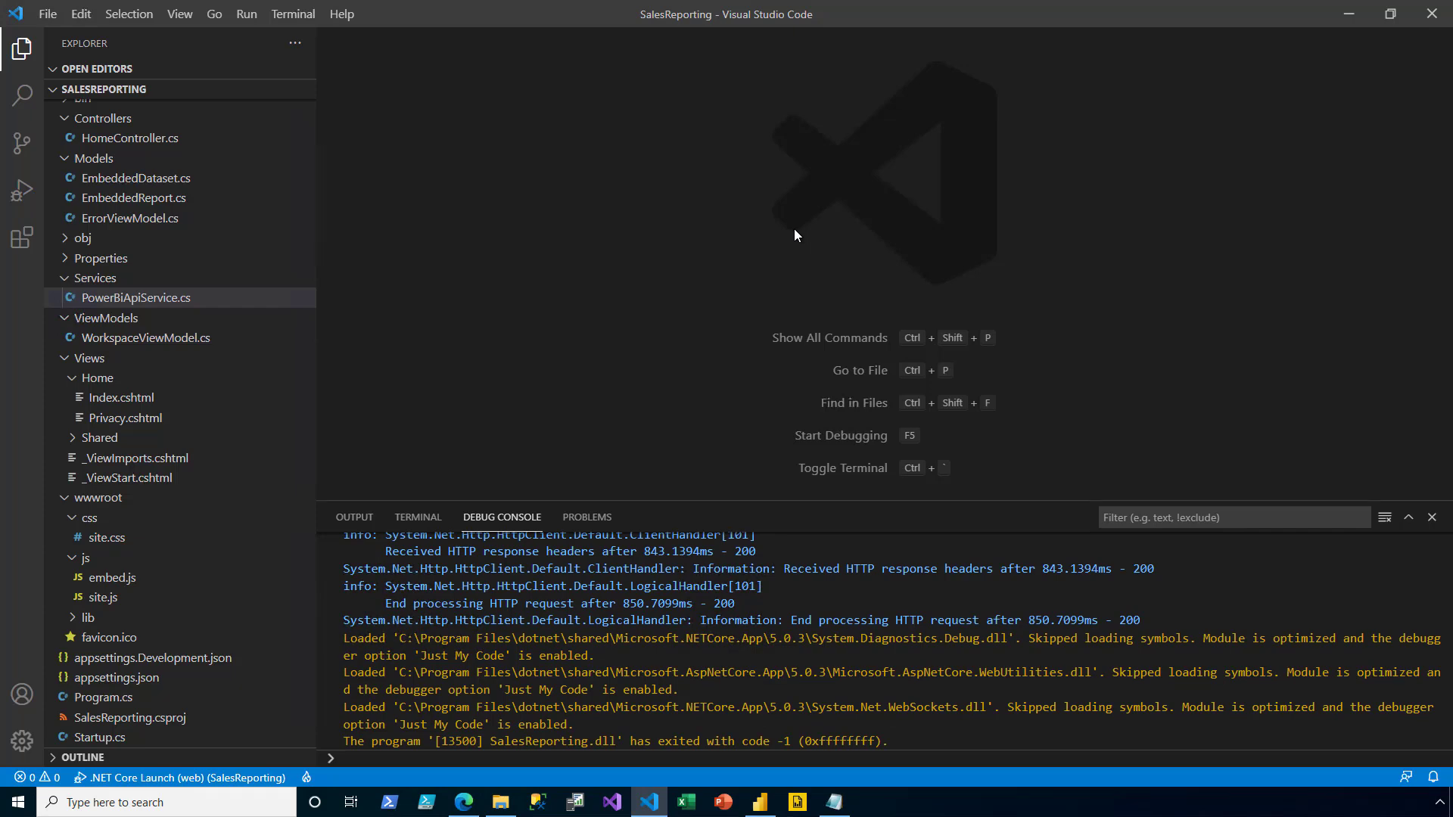
key(alt+Tab)
key(Tab)
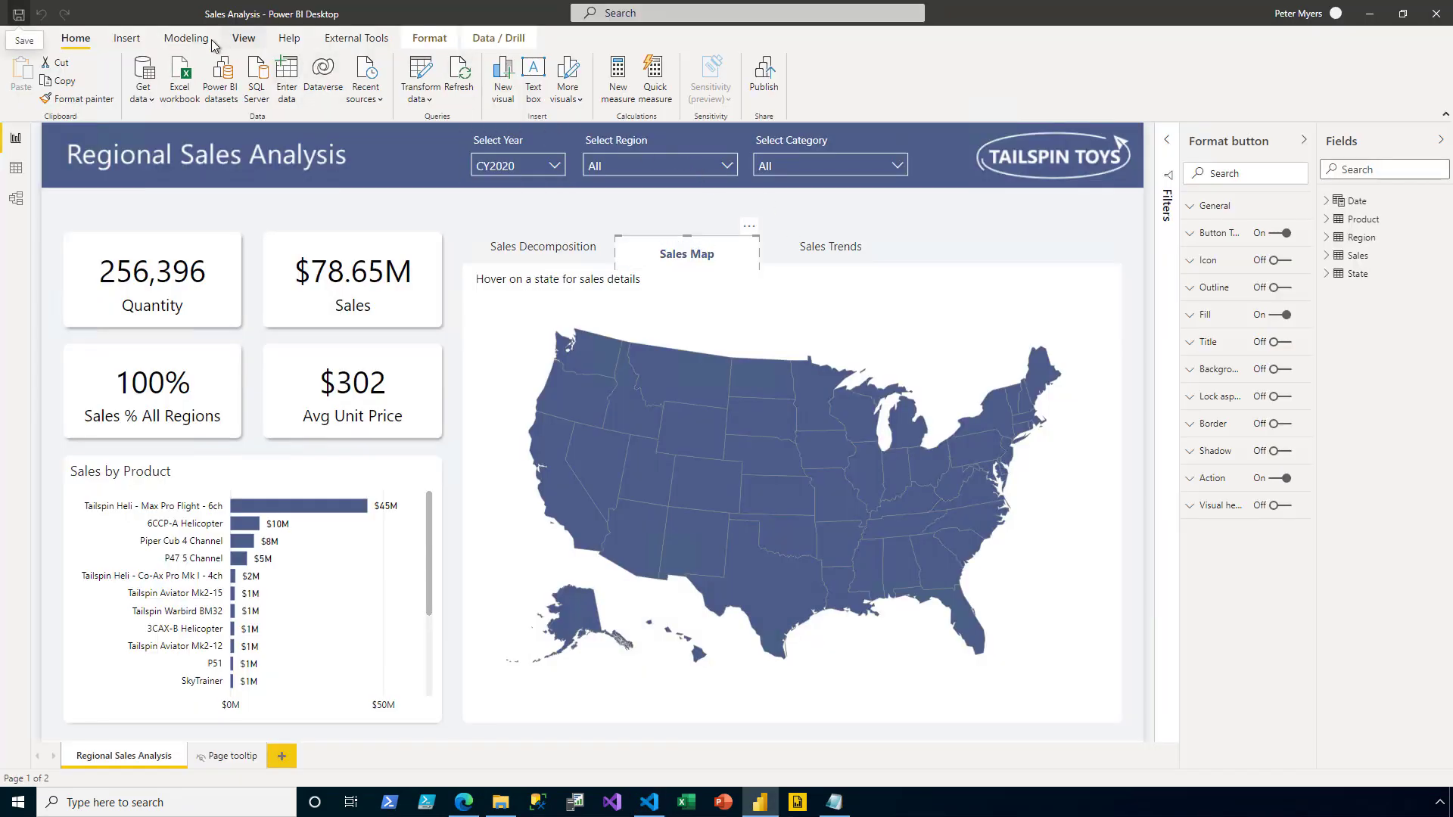
- Delete the Region role in Manage roles, confirm, and save so no roles remain
click(186, 39)
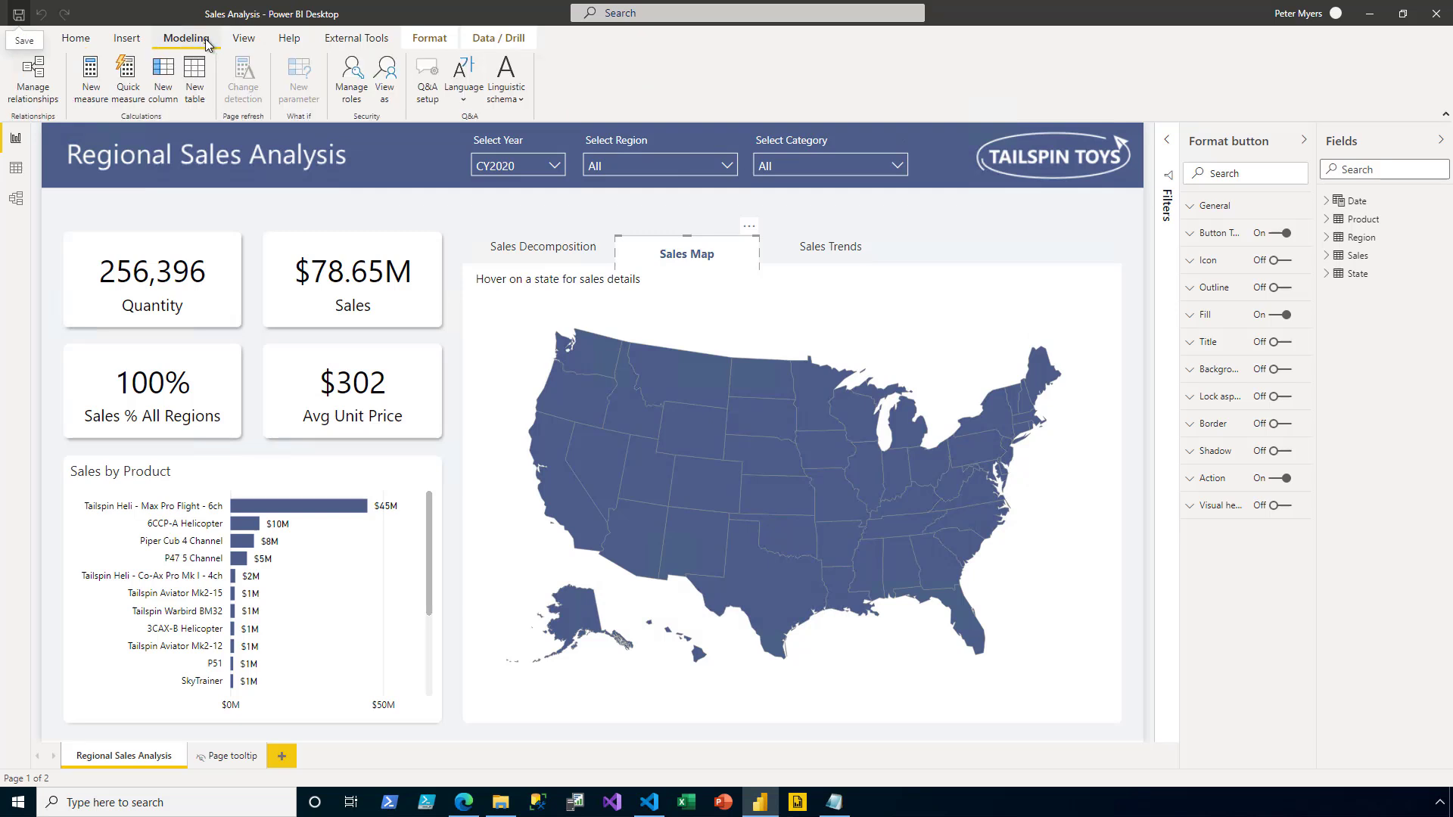
click(359, 97)
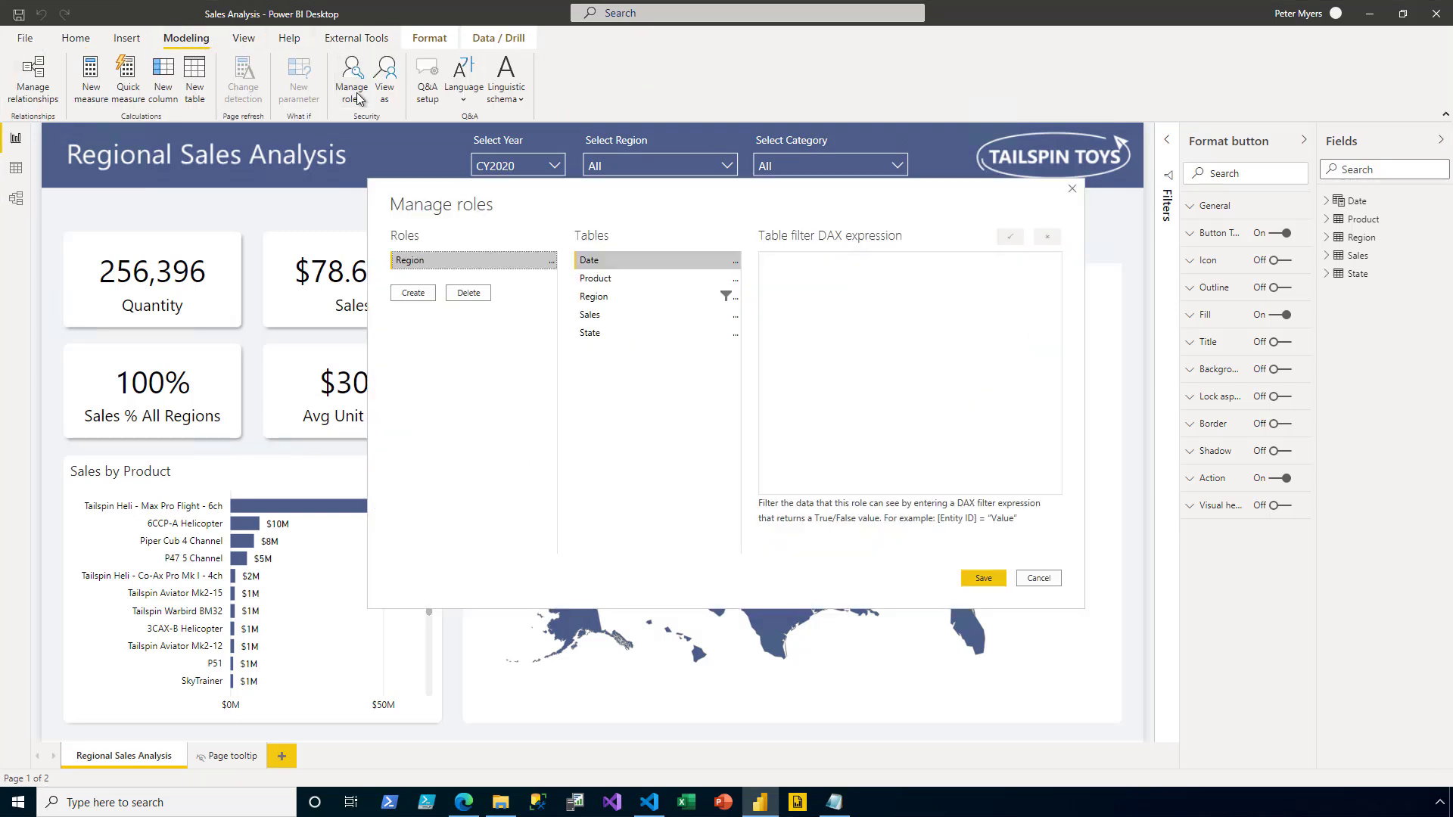
click(469, 293)
click(777, 424)
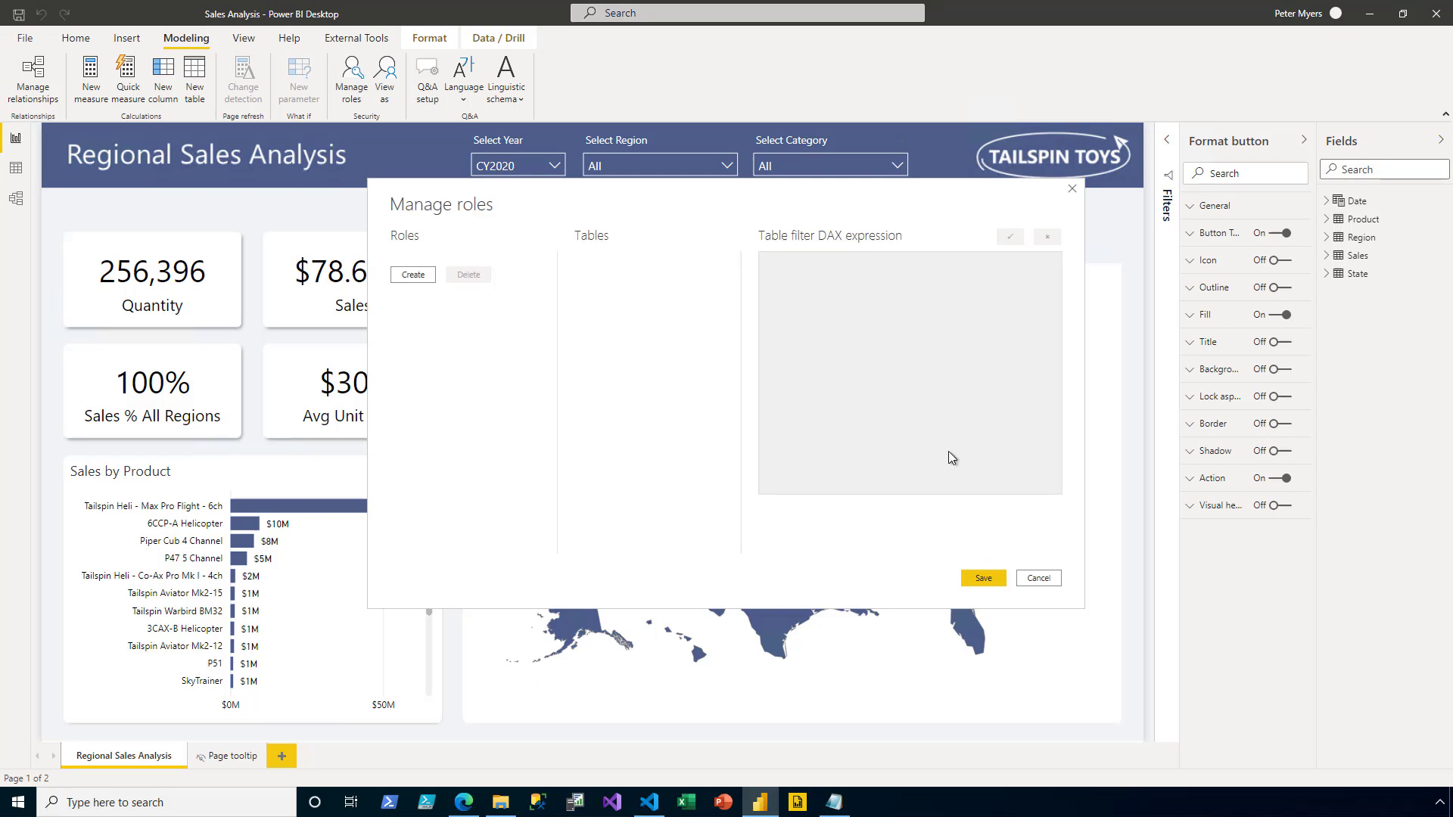
click(997, 584)
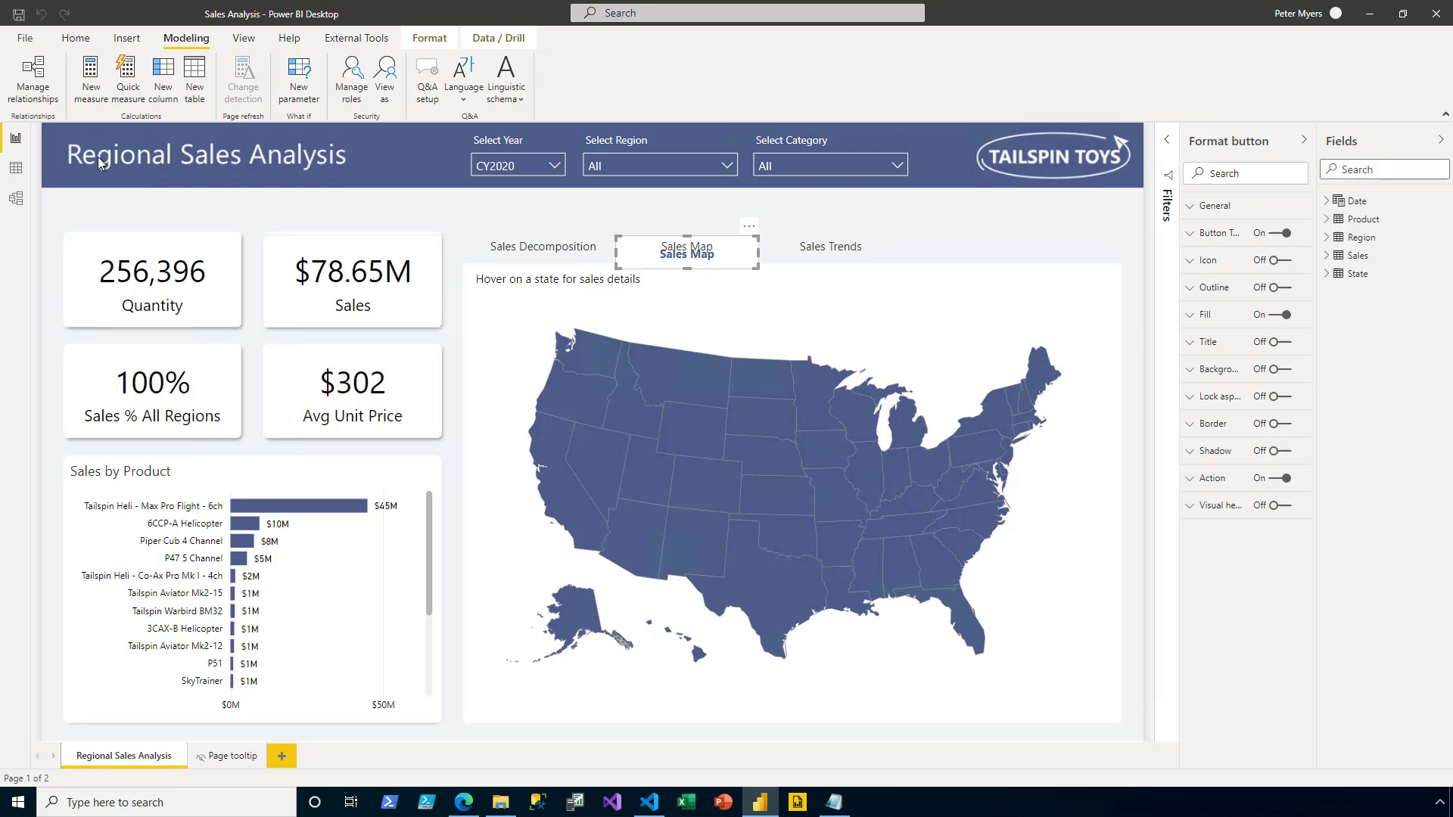
- From Model view, open AppUser.csv through the Text/CSV data source to preview its regions and user names
click(16, 197)
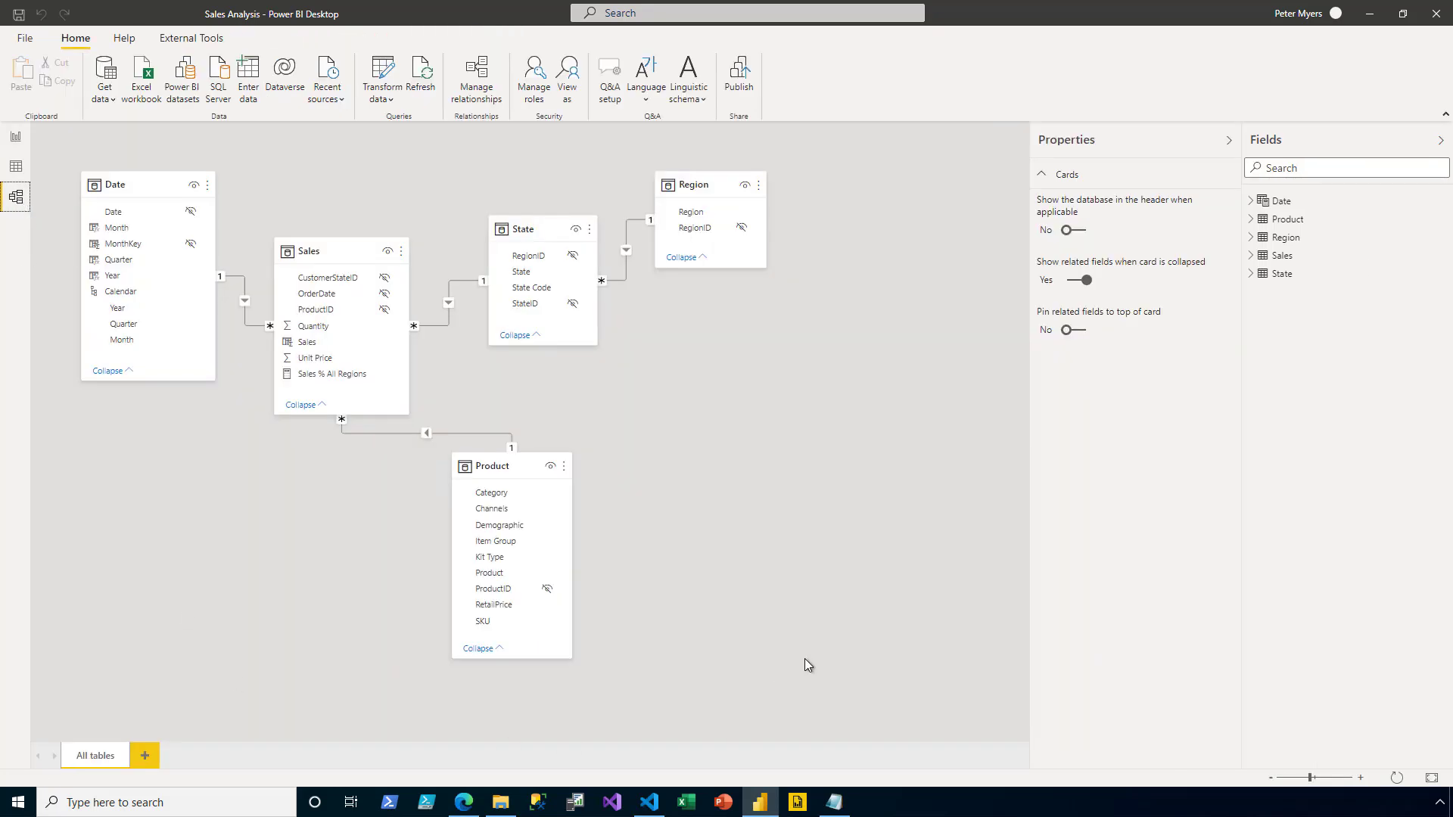
click(112, 101)
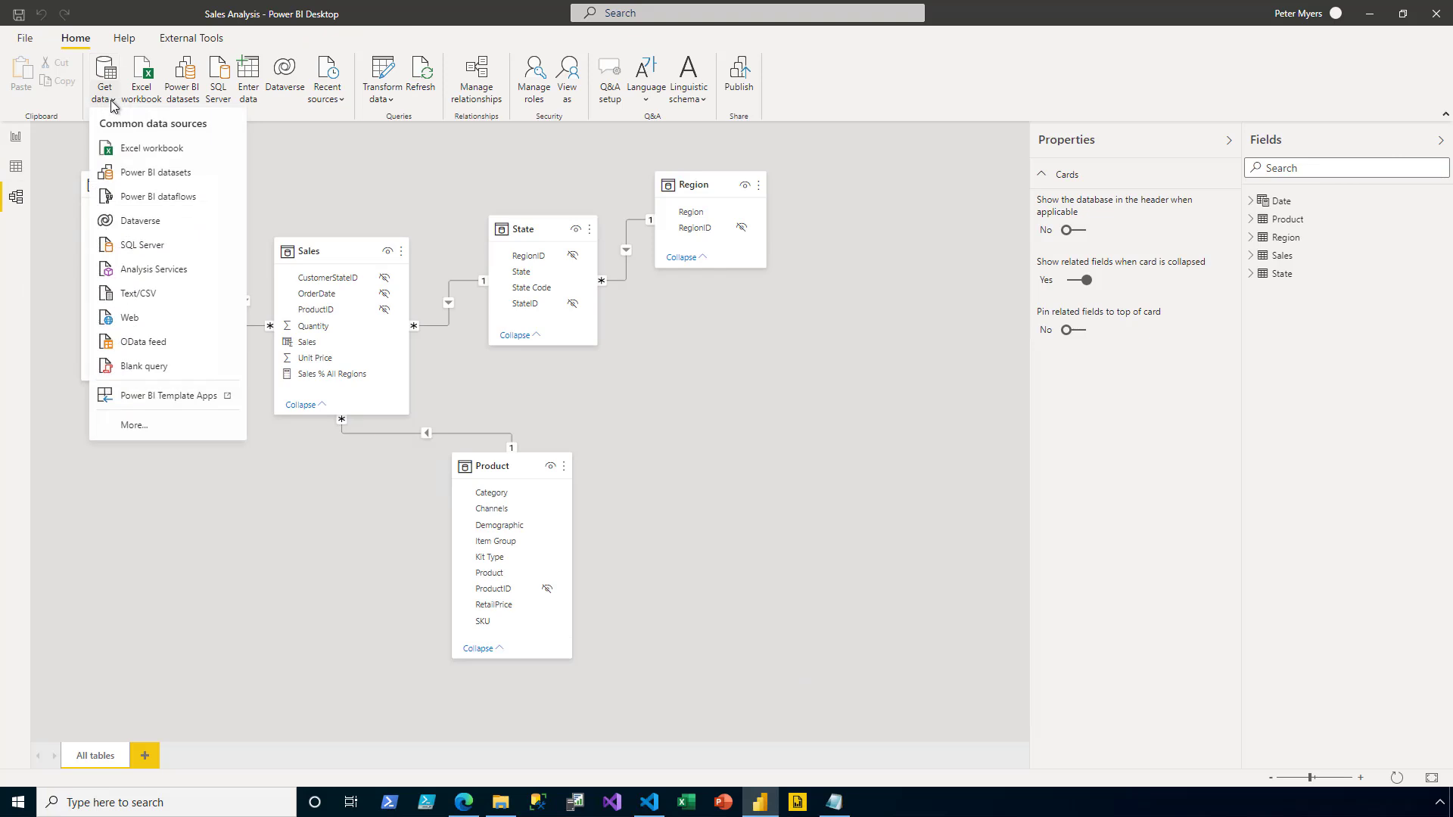
click(174, 293)
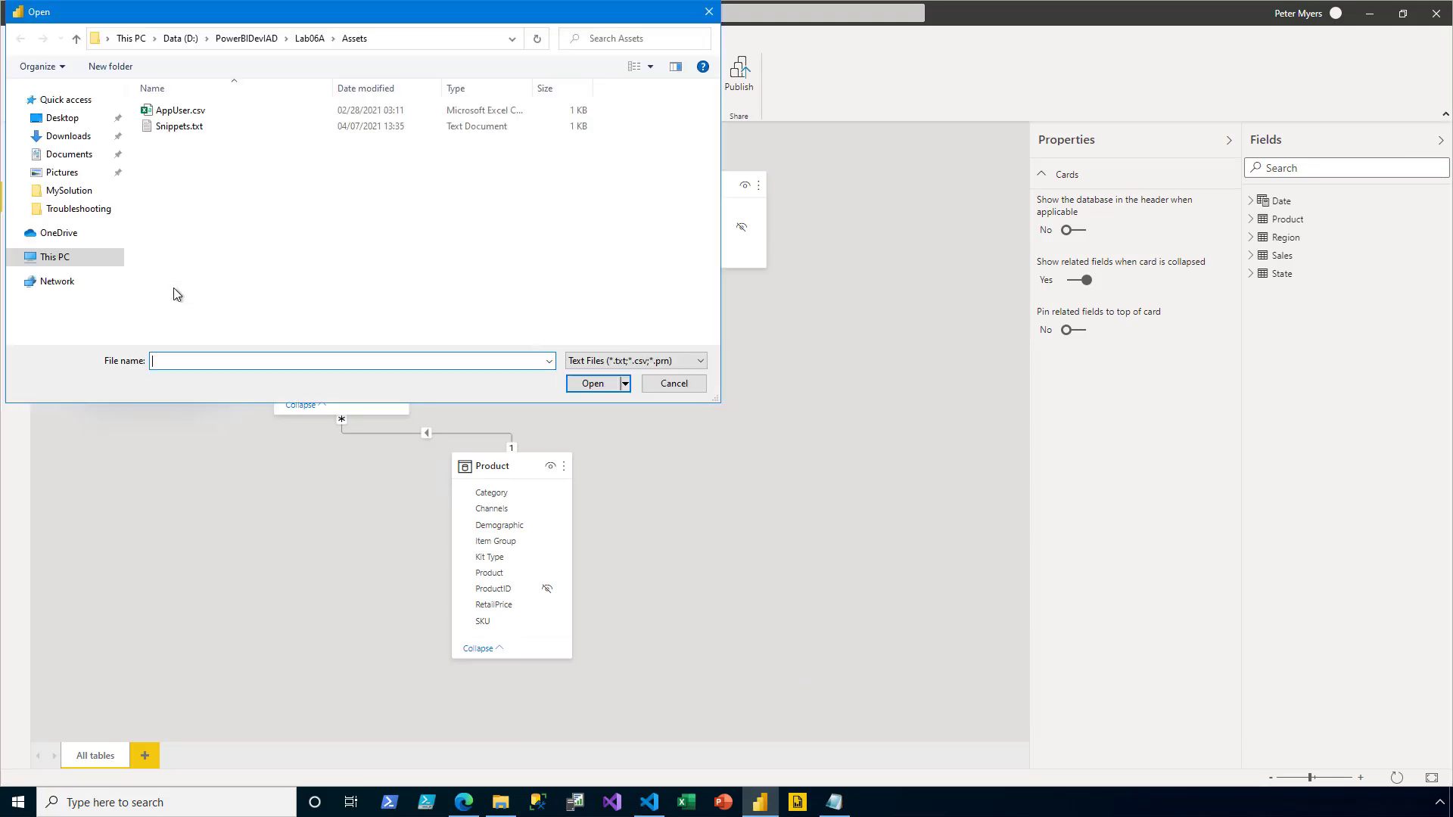
click(202, 110)
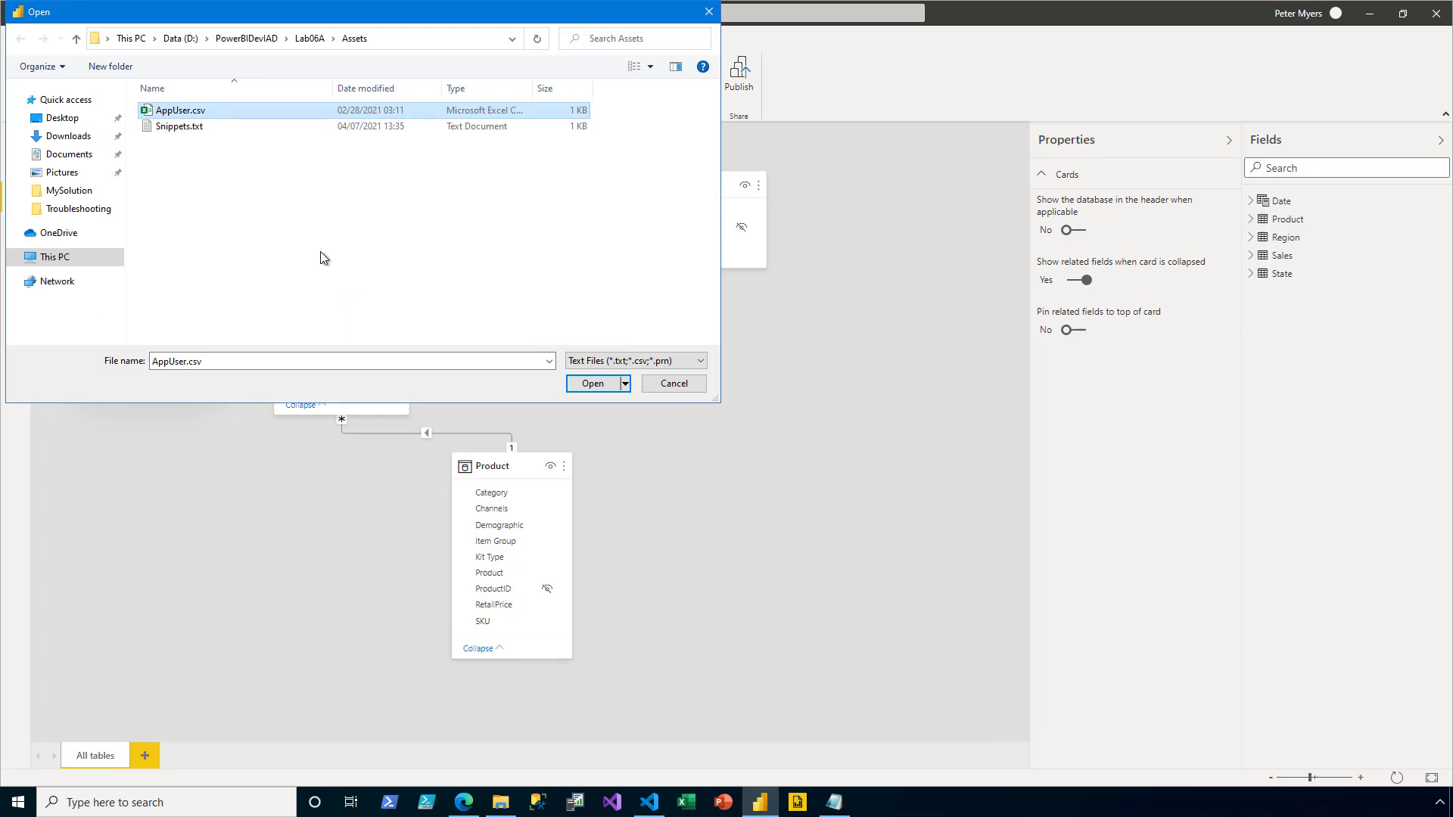
click(610, 388)
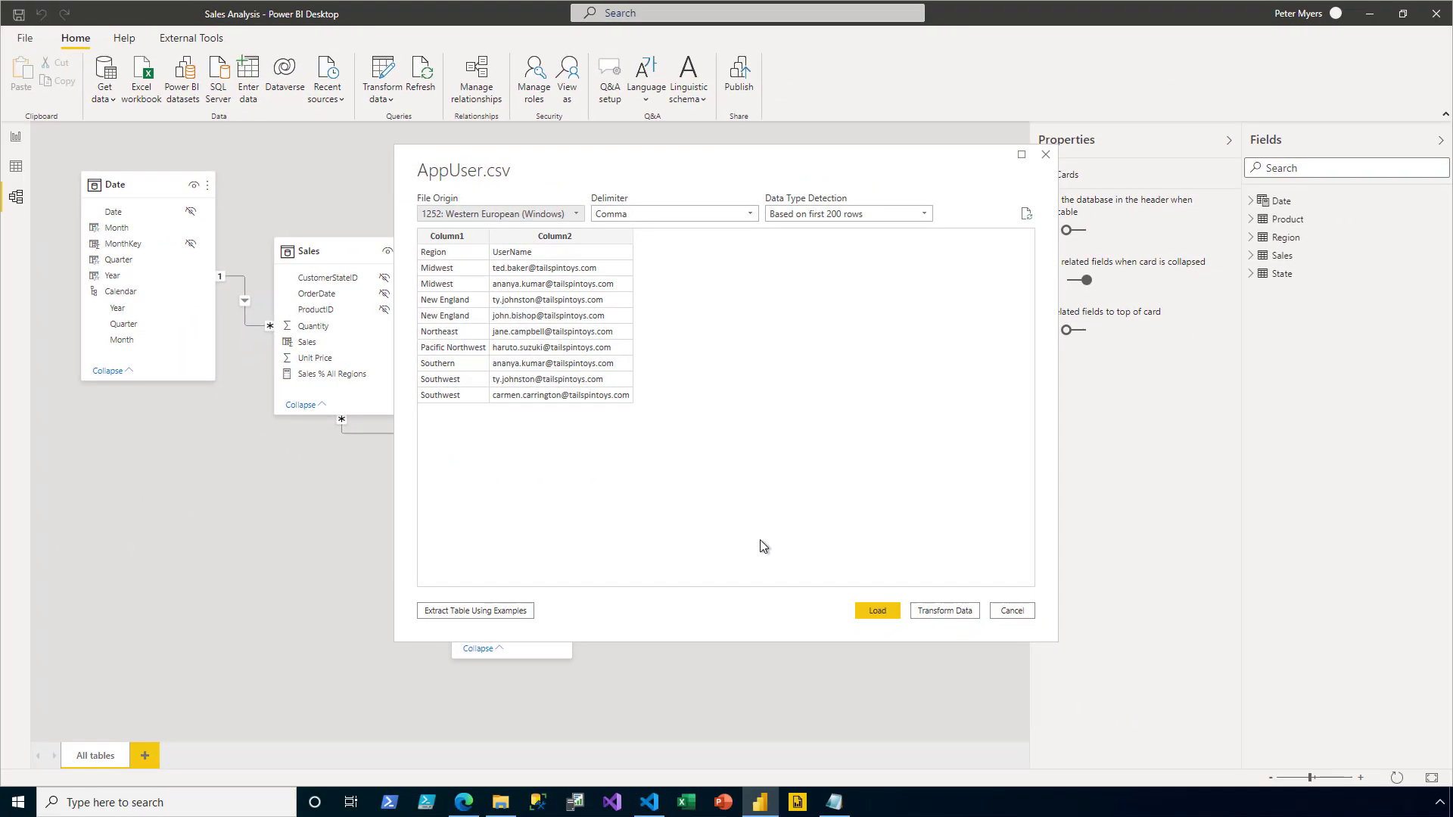
- Load the AppUser file into Power Query and promote its first row to the Region and UserName headers
click(969, 612)
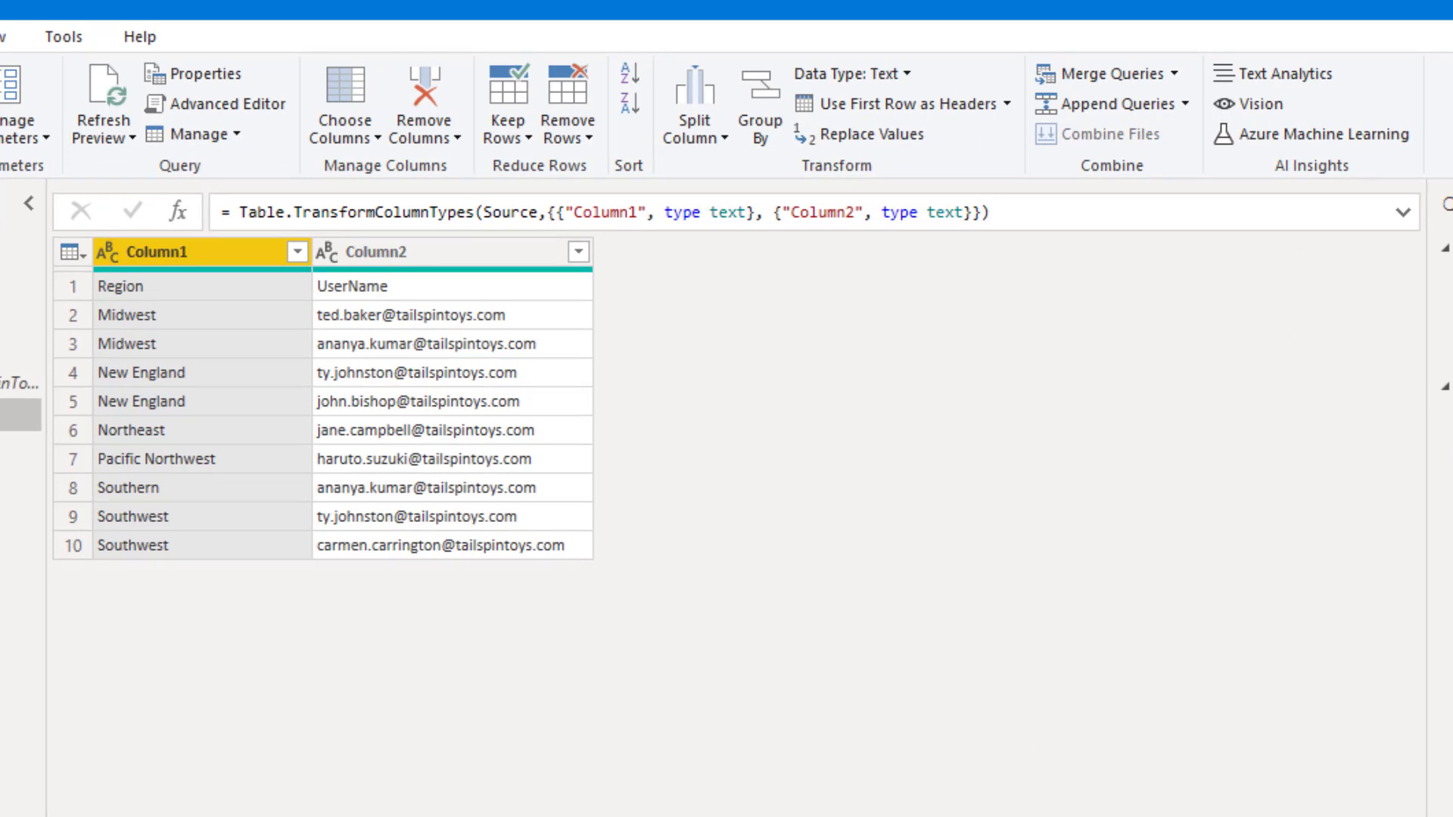
click(919, 107)
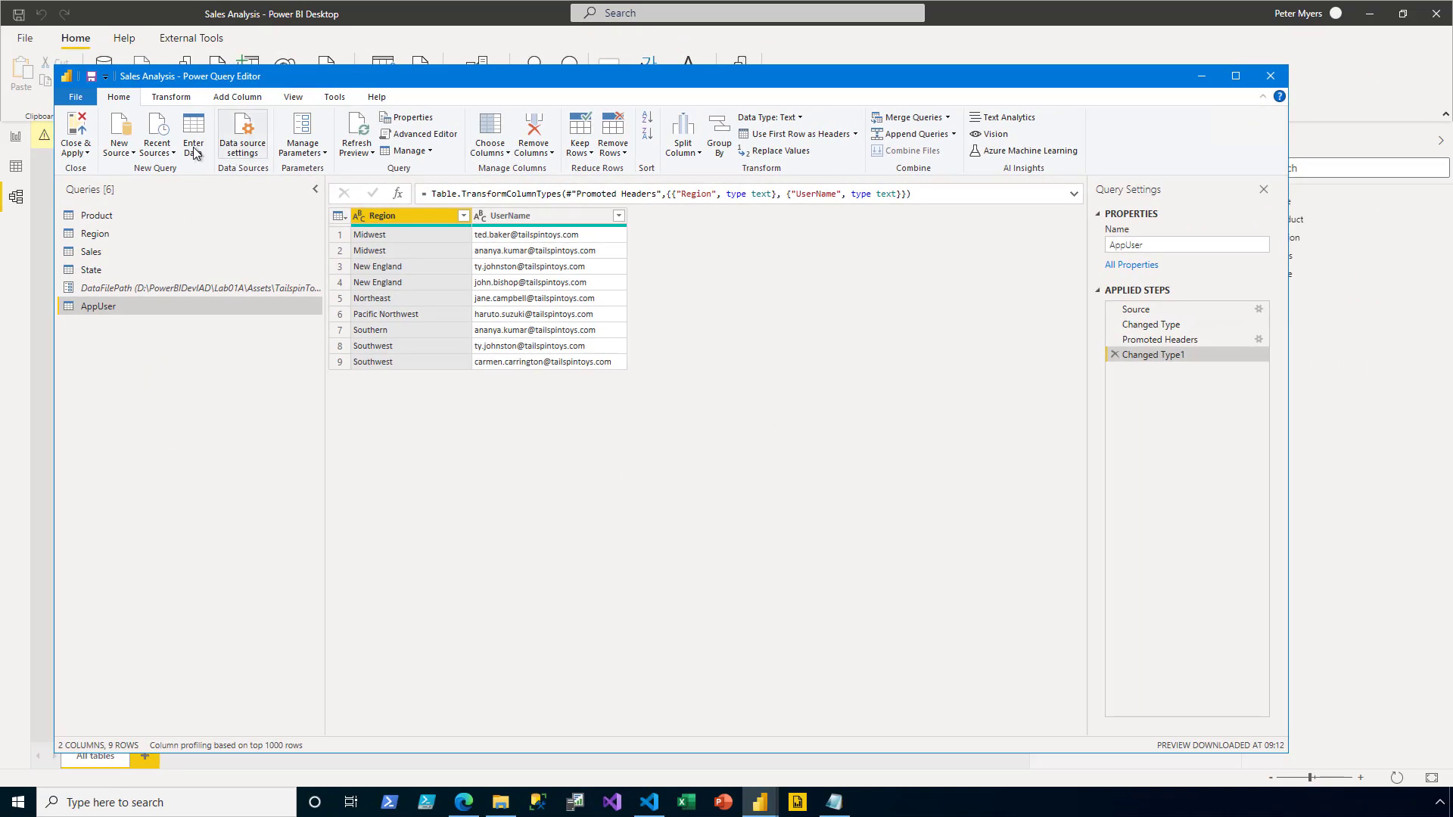
- Close & Apply the AppUser query so the table joins the model, linked from Region
click(89, 132)
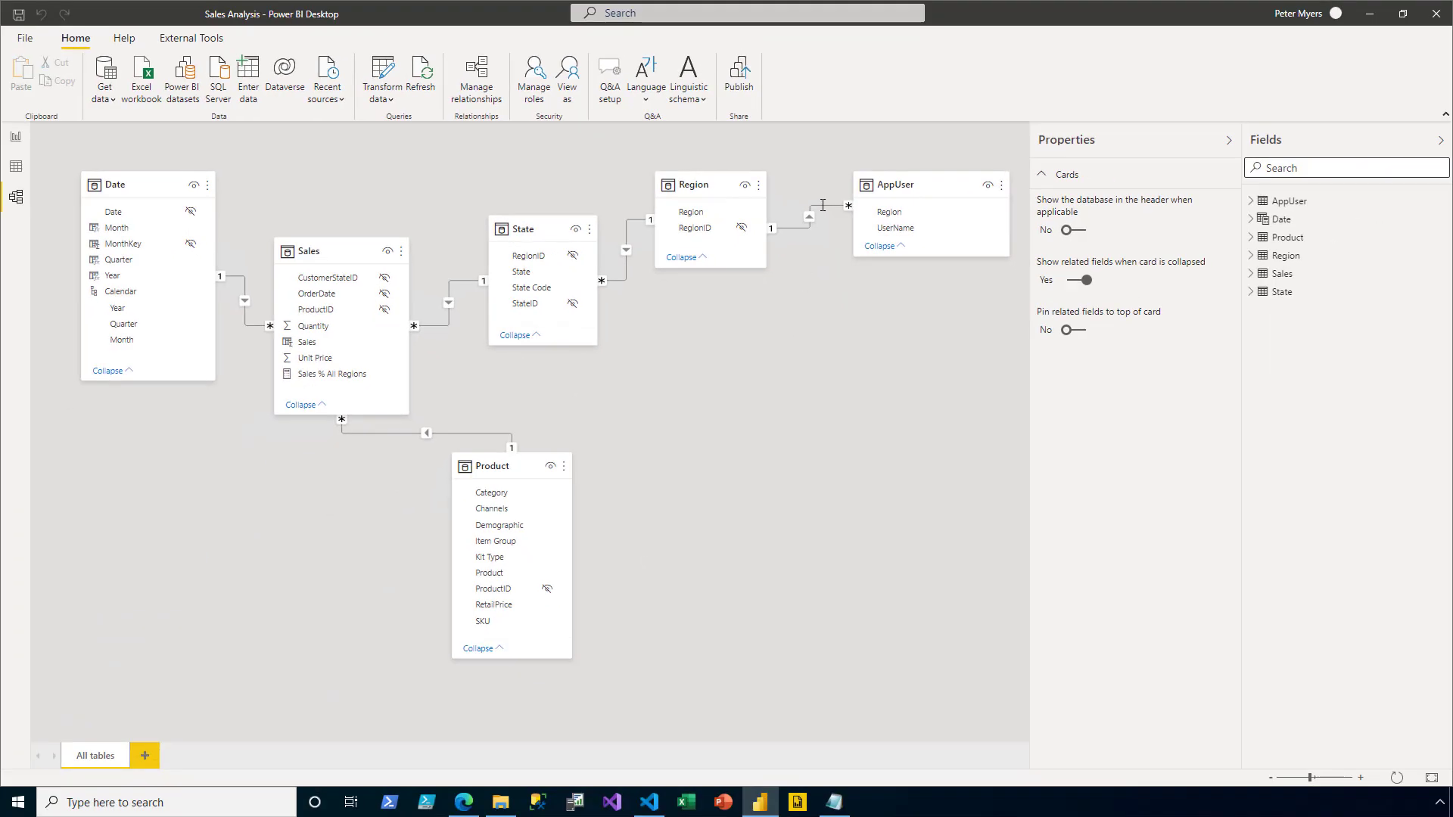
- Set the Region–AppUser relationship's cross filter direction to Both, with security filtering applied in both directions
double_click(821, 205)
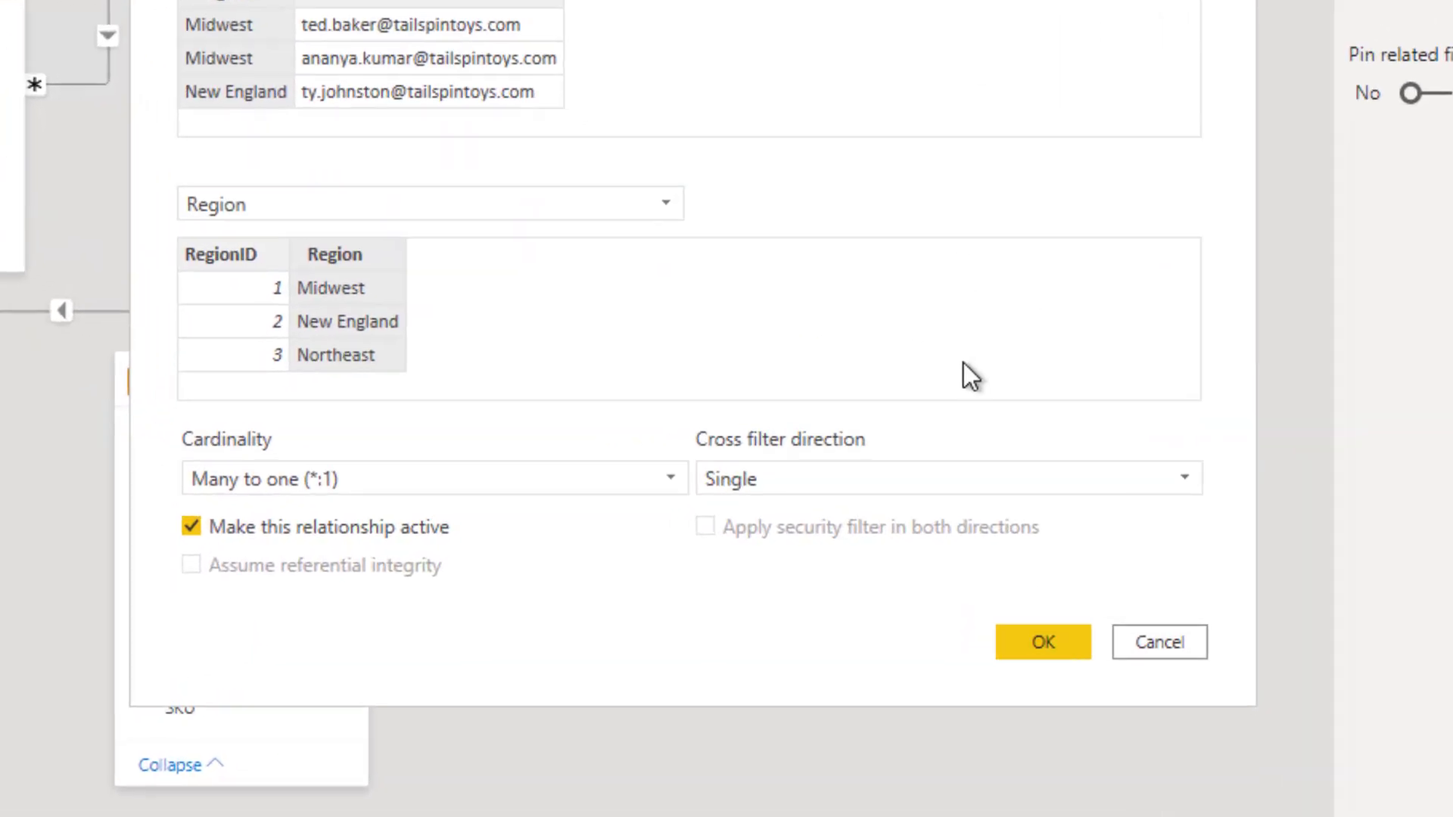
click(969, 482)
click(945, 557)
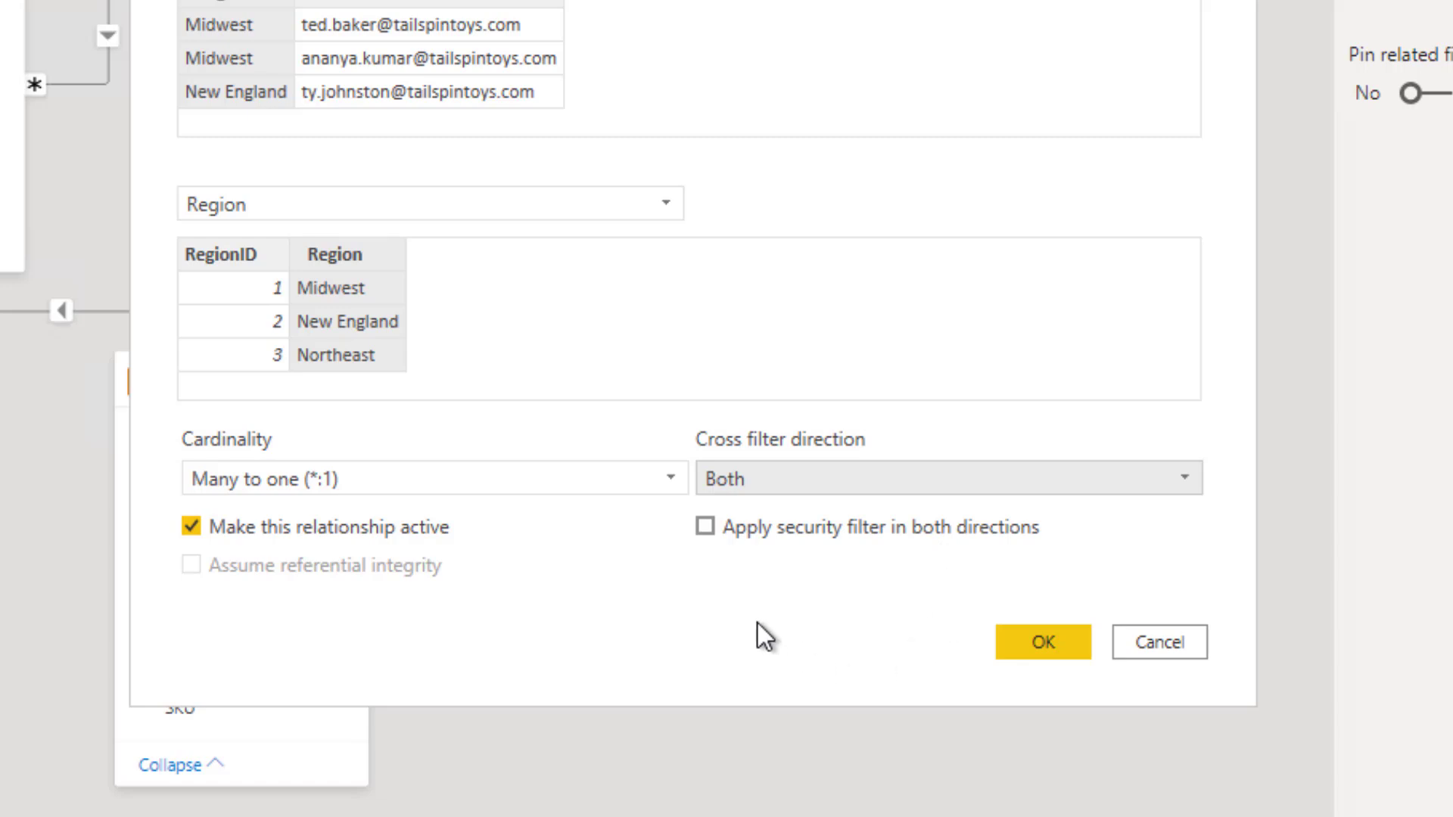
click(704, 527)
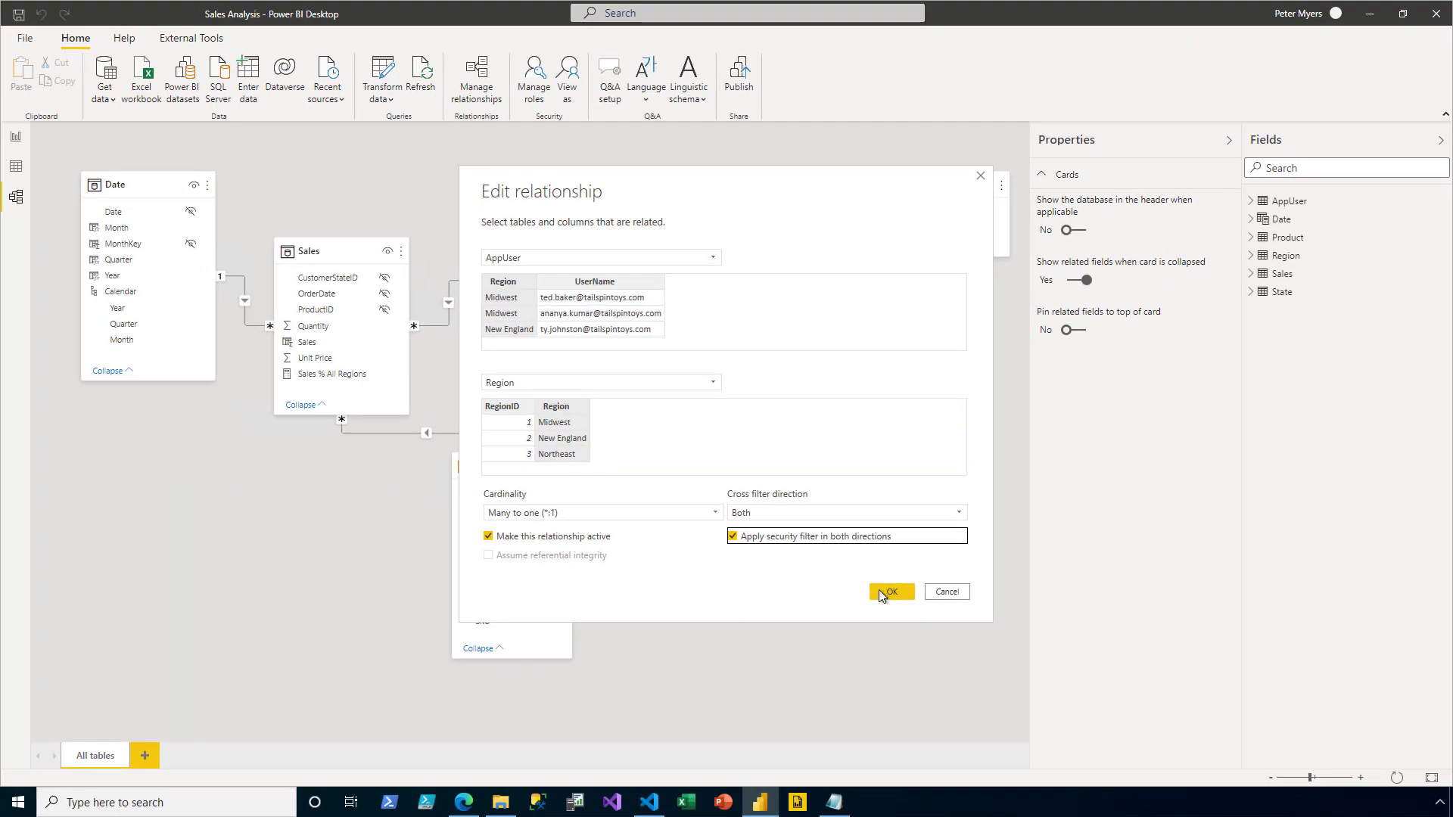
click(901, 590)
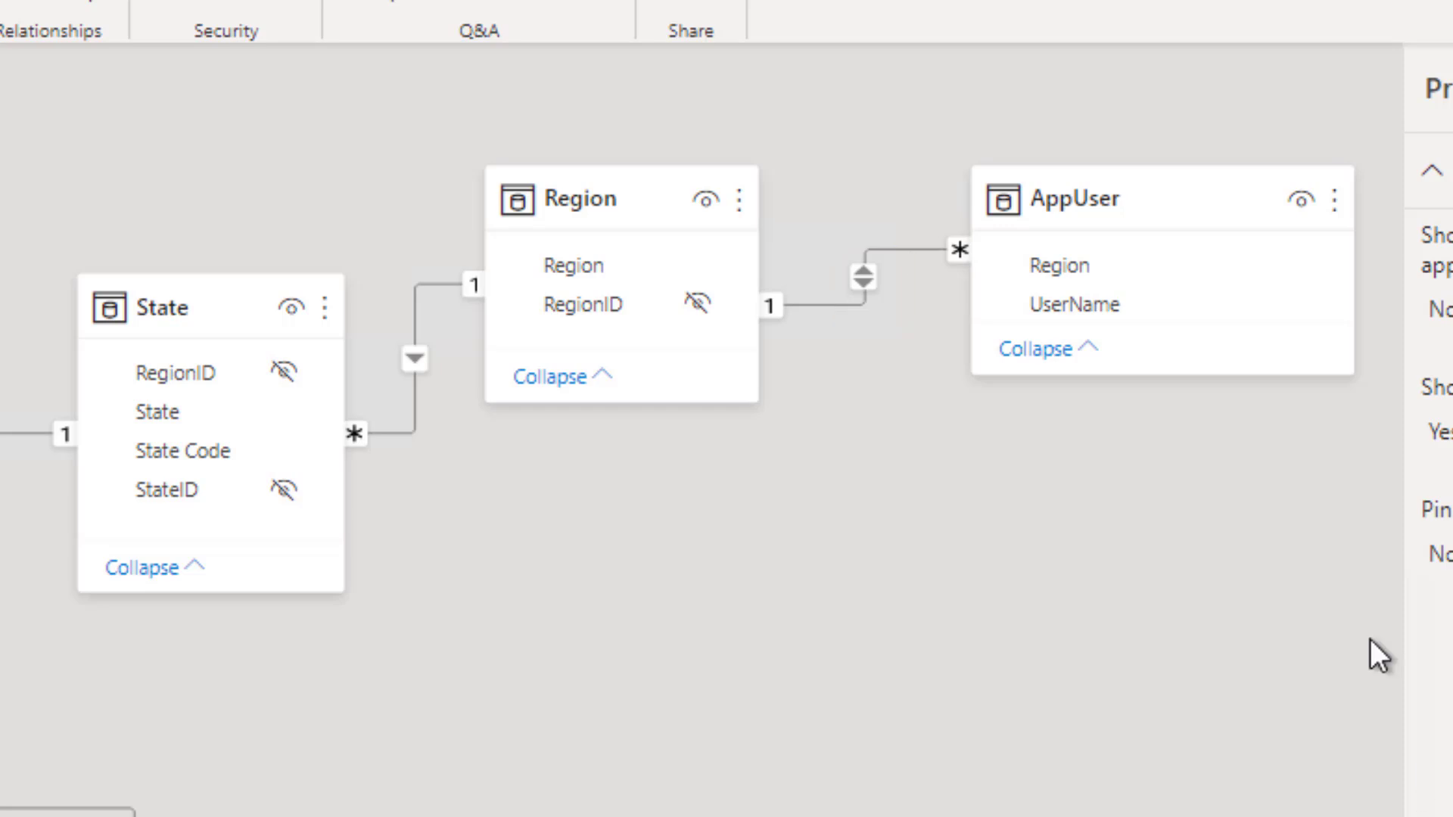
- Hide the AppUser table card, and its Region and UserName columns, from report view
click(1302, 202)
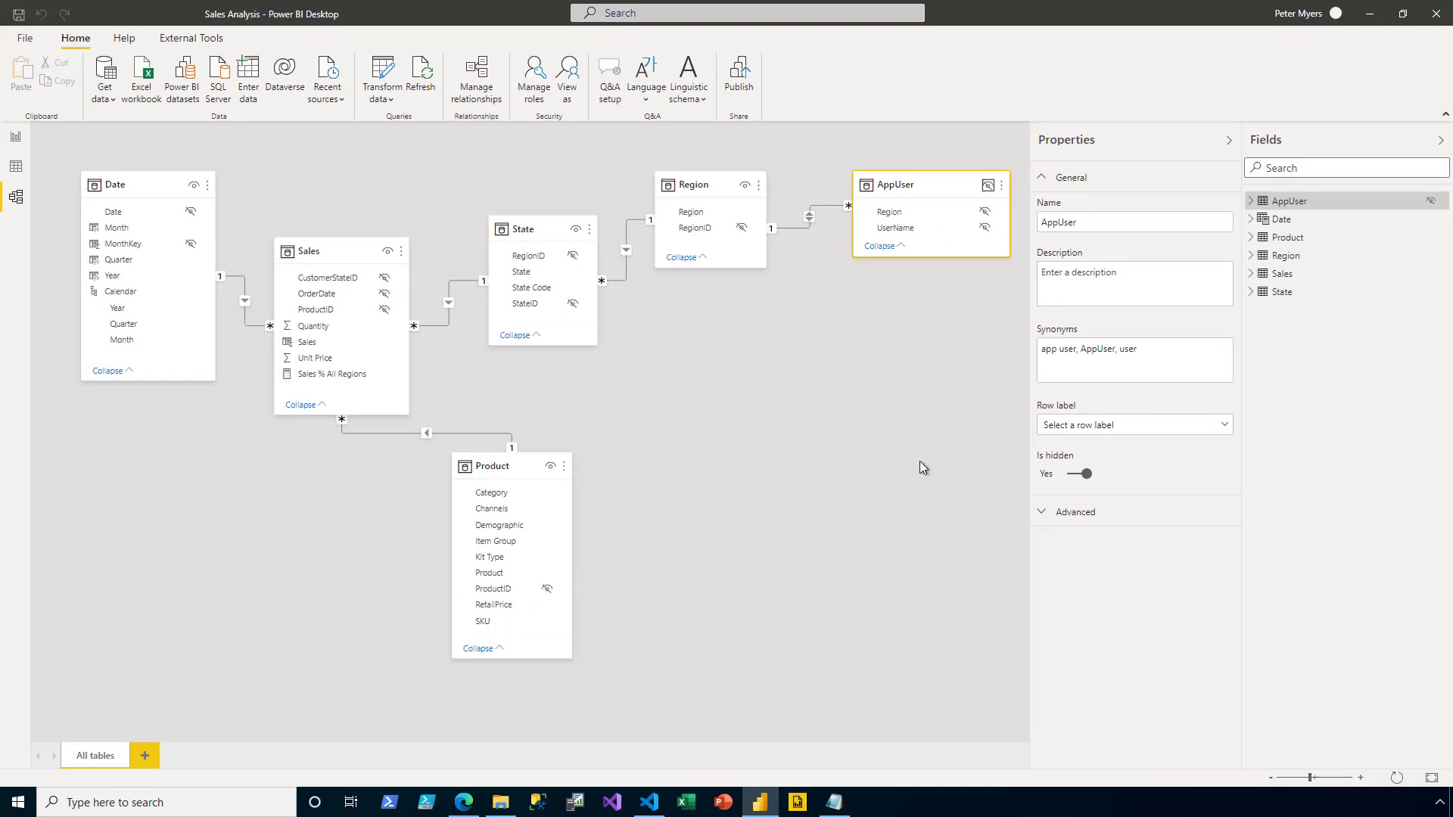
- Create and save a role named AppUser filtering the AppUser table with [UserName] = USERNAME()
click(535, 92)
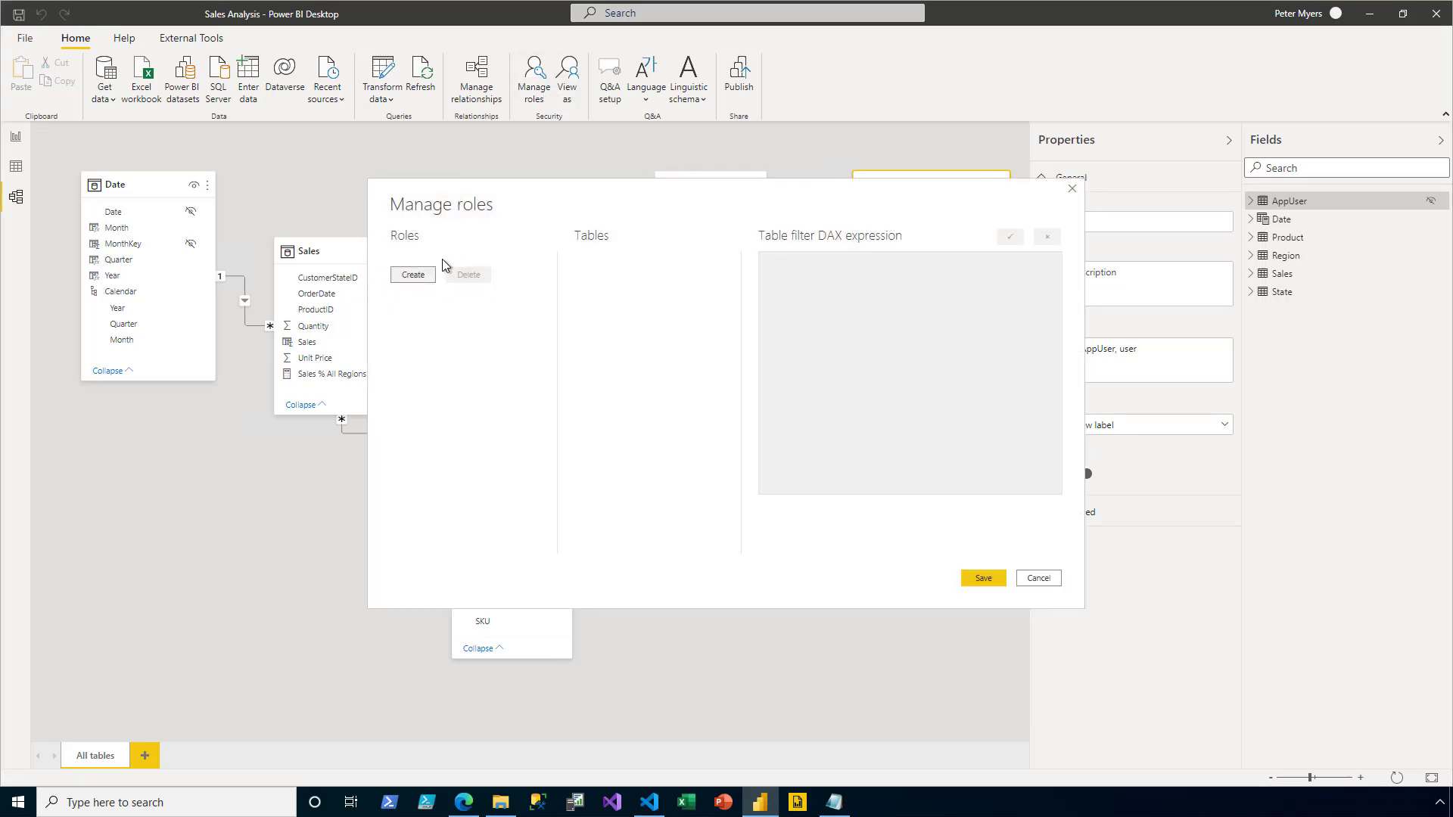
click(433, 279)
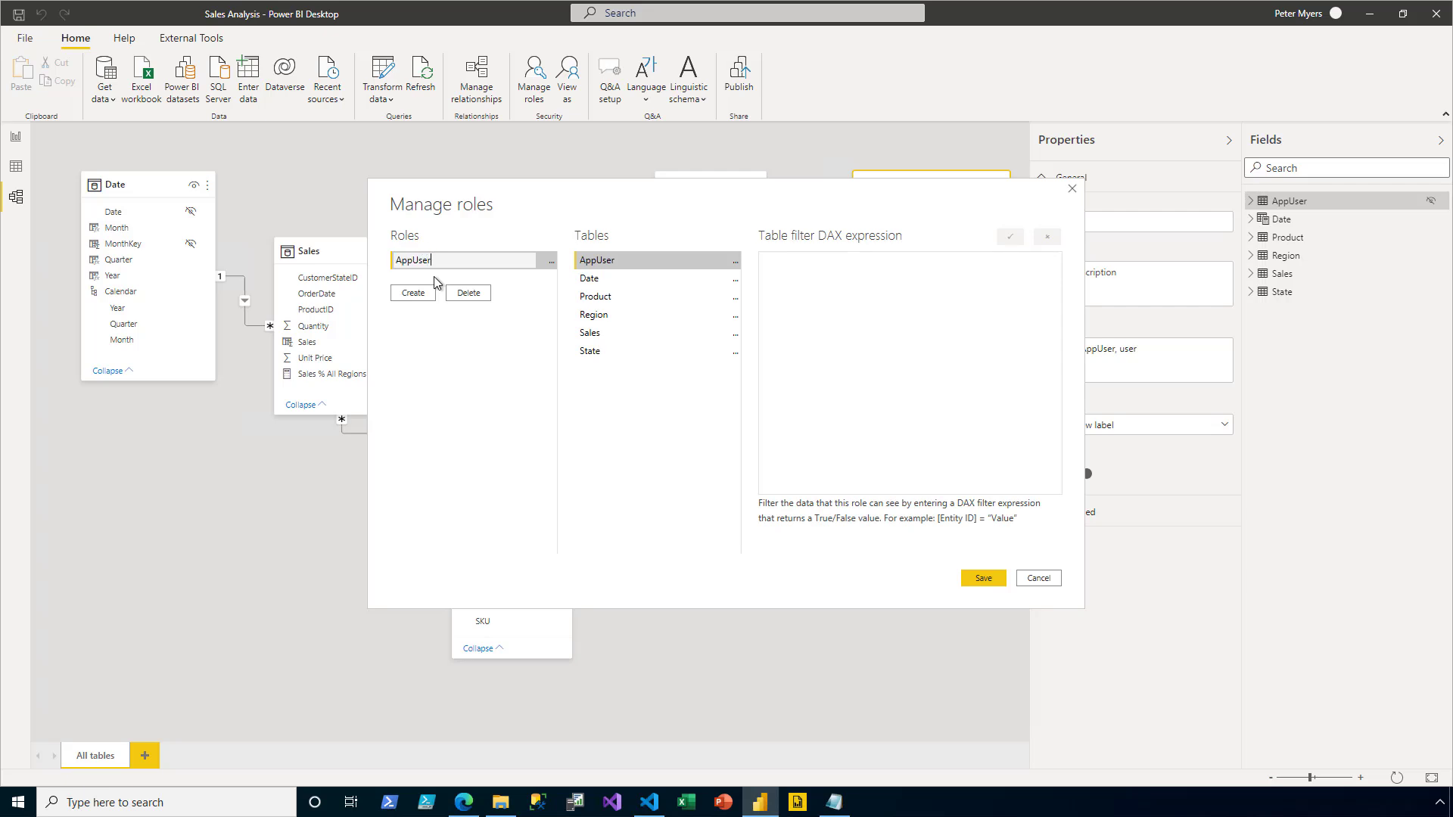
text(AppUser)
click(734, 261)
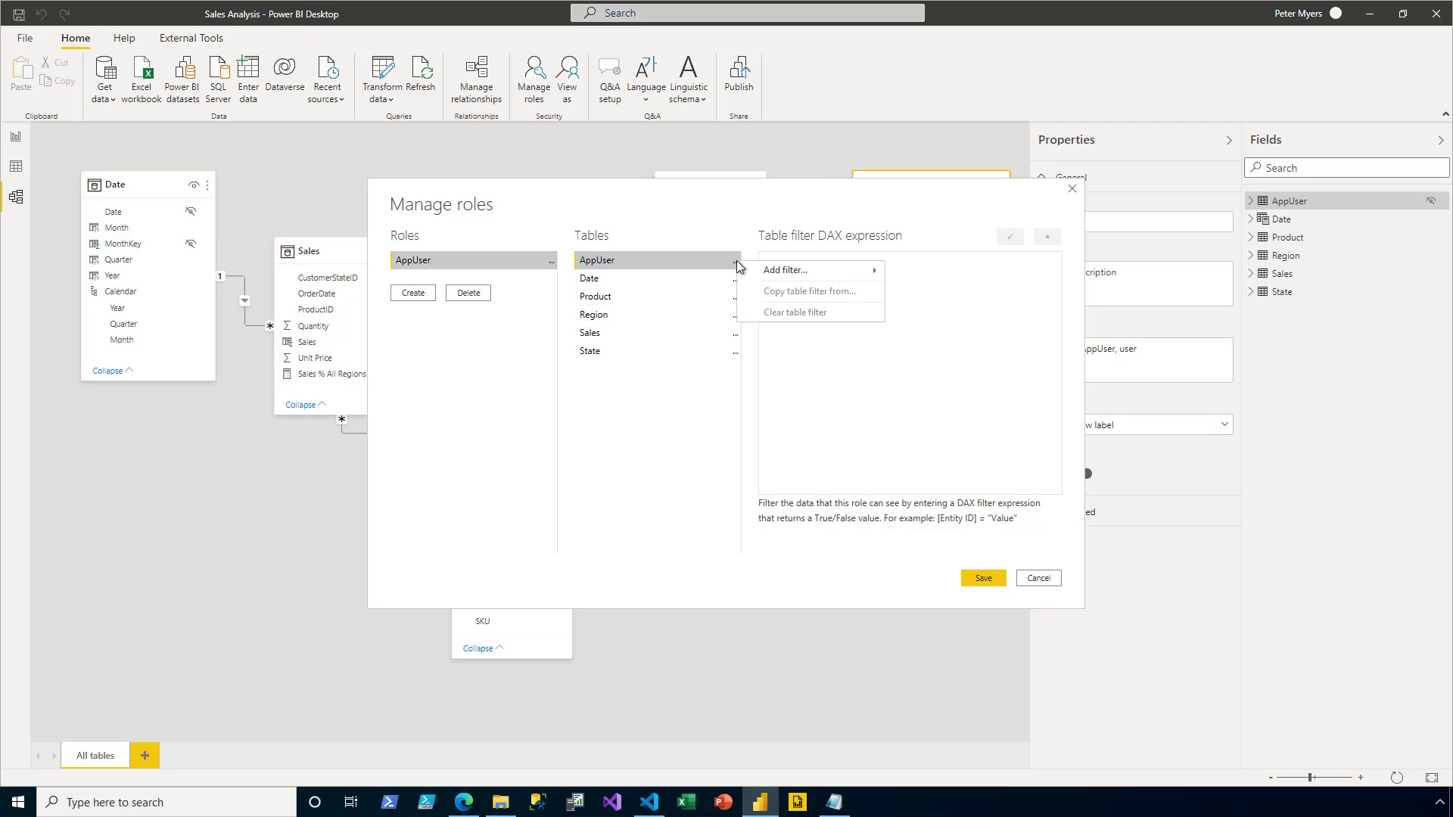
mouse_move(780, 272)
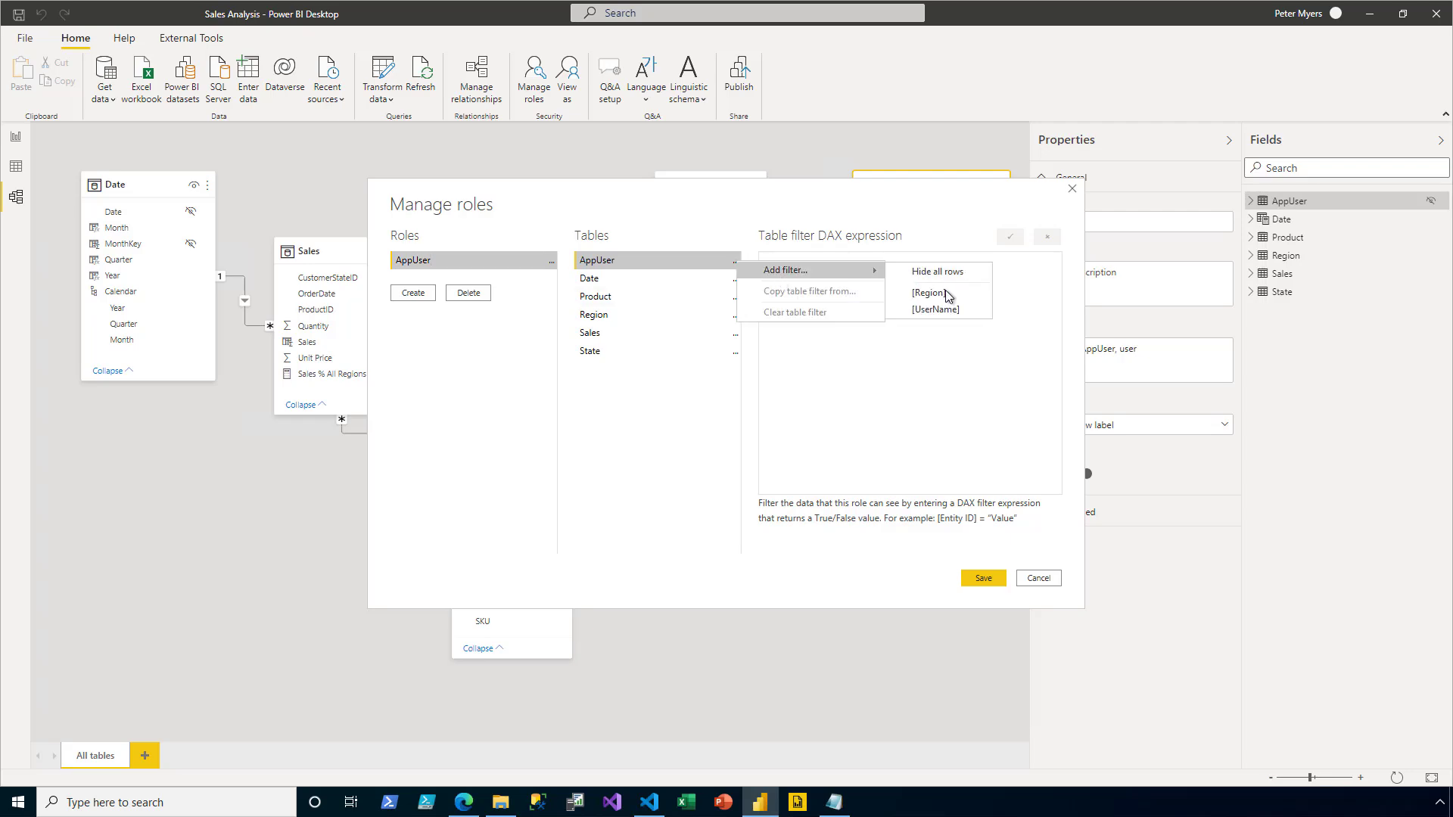
click(935, 310)
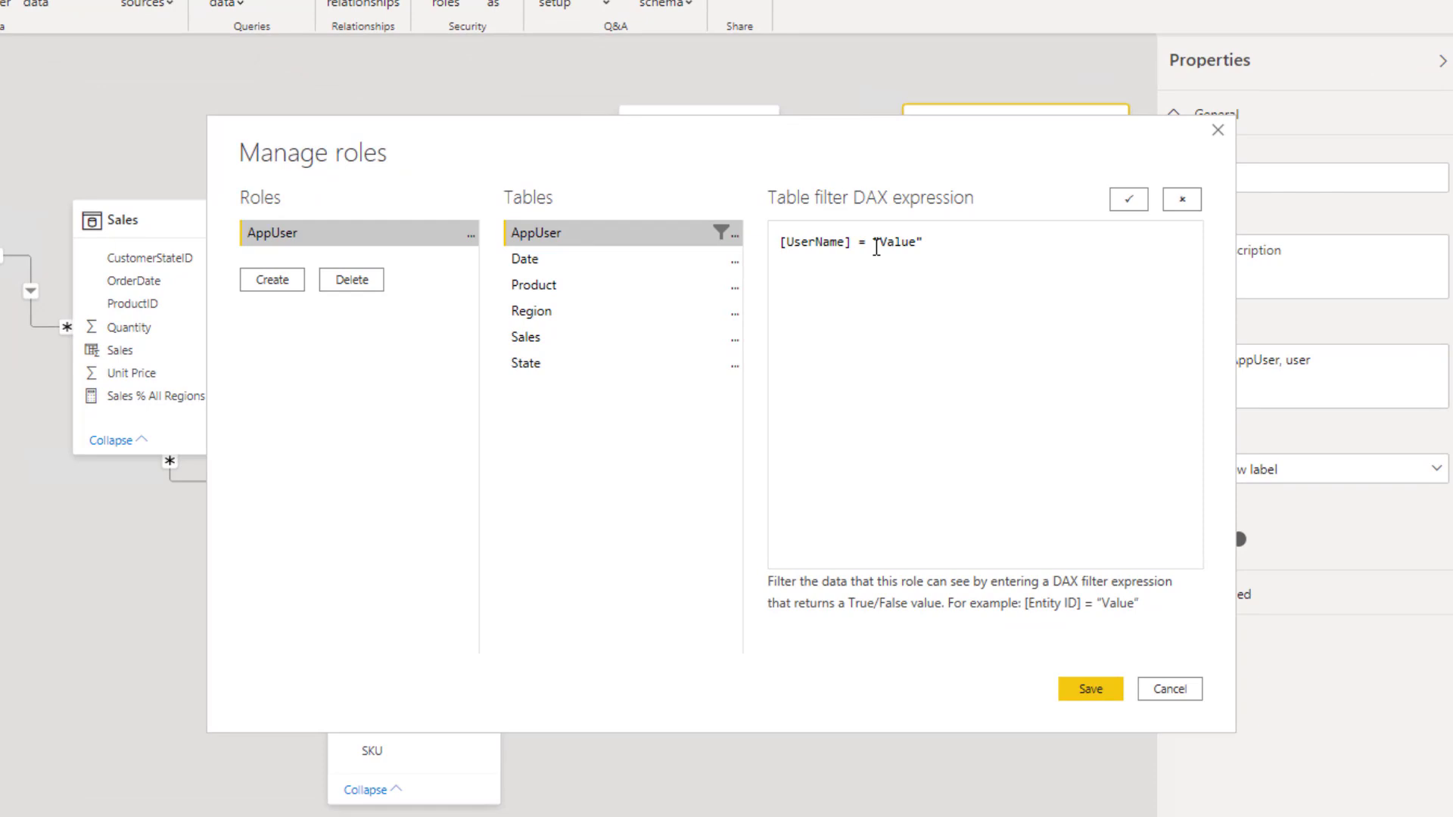
double_click(876, 244)
text(USERNAME())
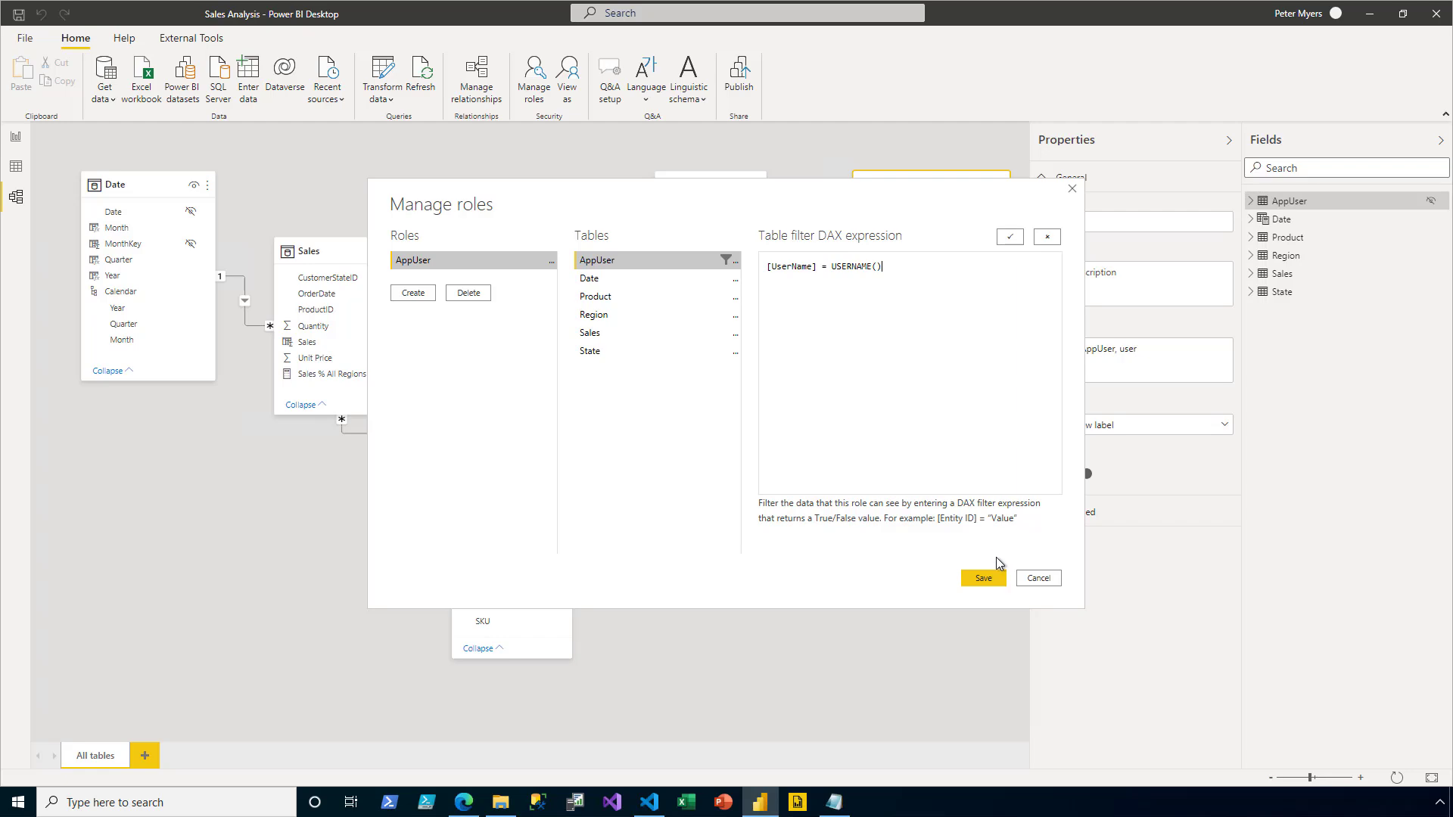
click(988, 580)
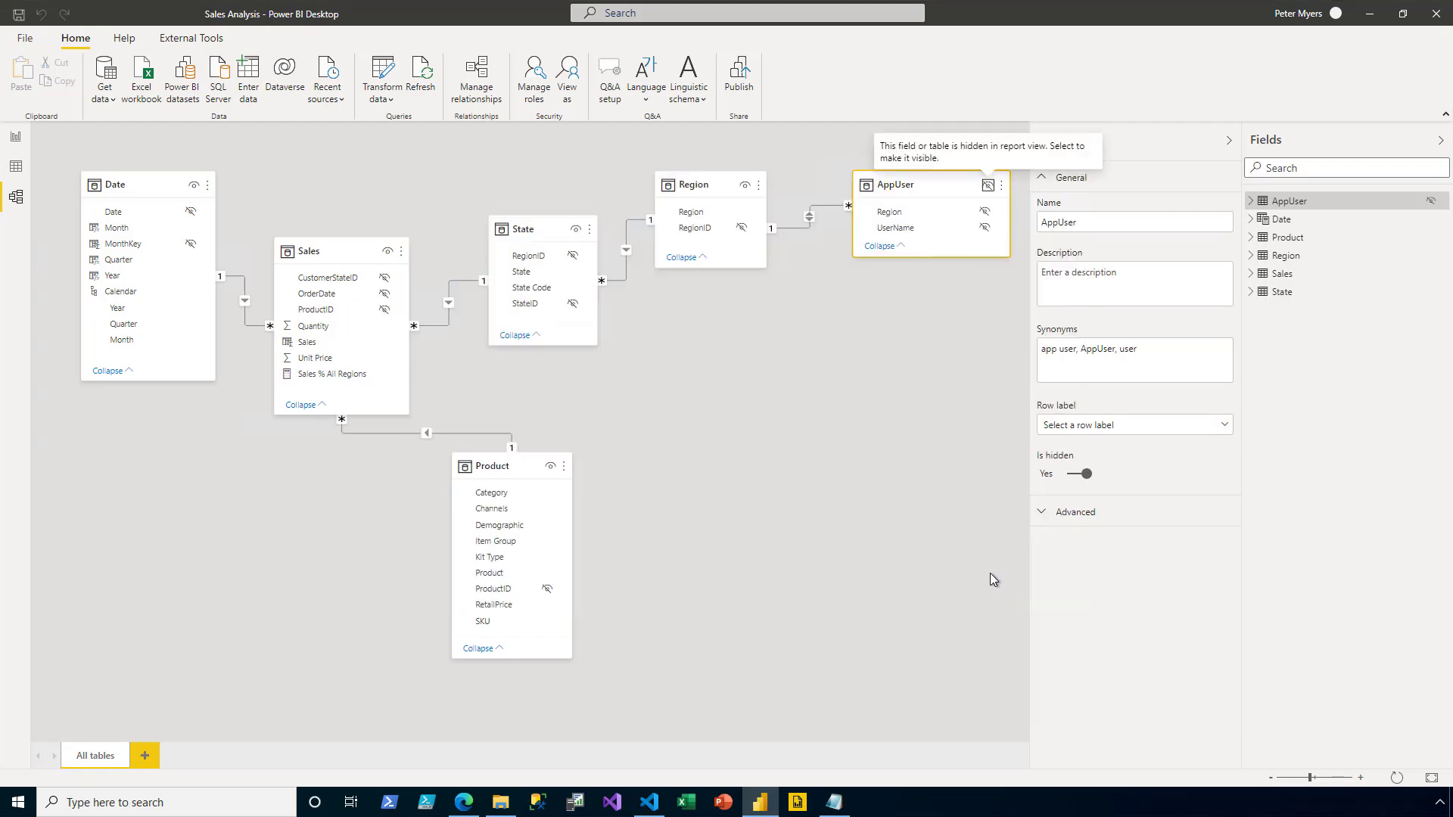
- On the report page, view as the AppUser role with a first test user's e-mail as Other user
click(18, 140)
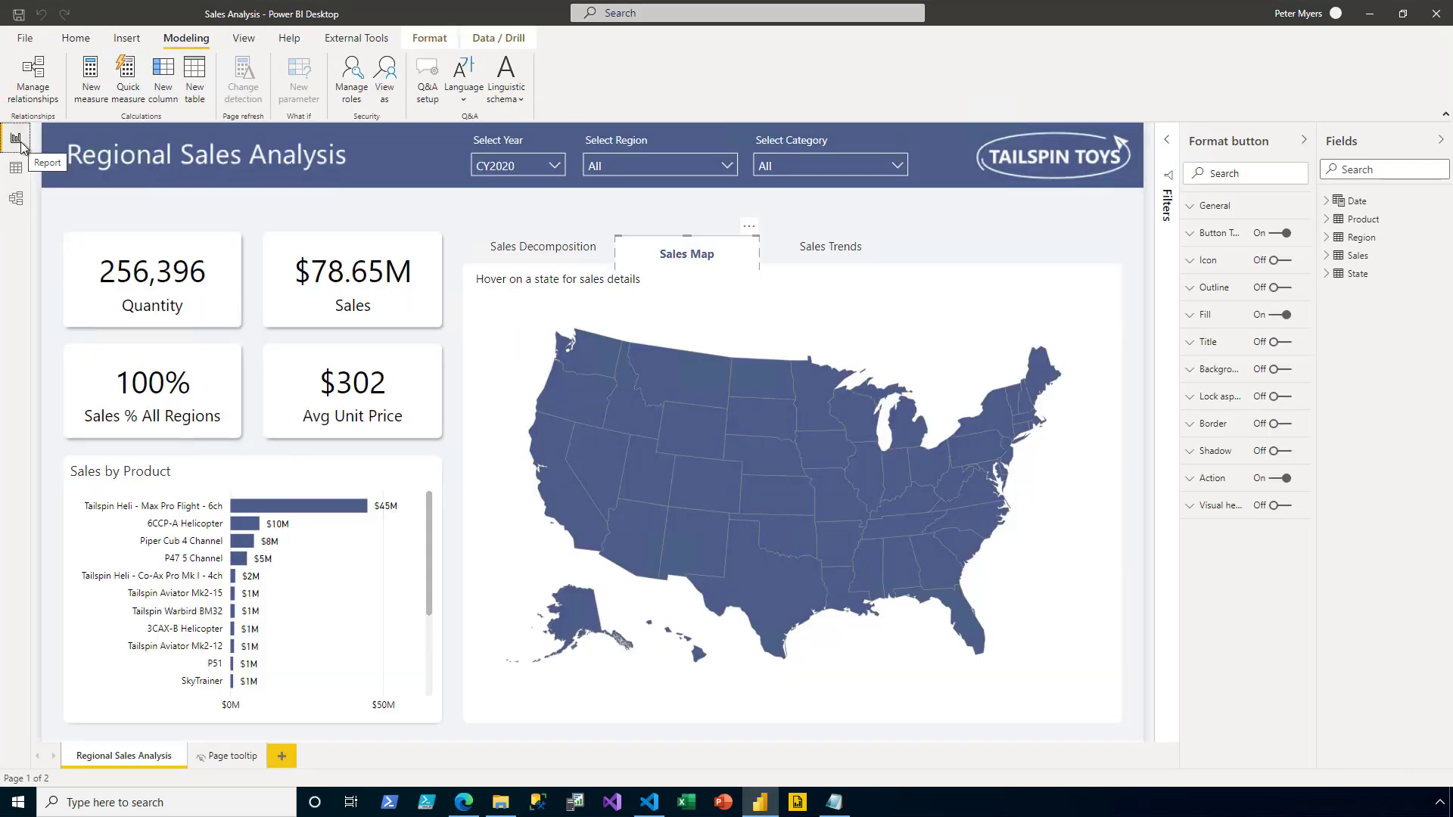
click(385, 79)
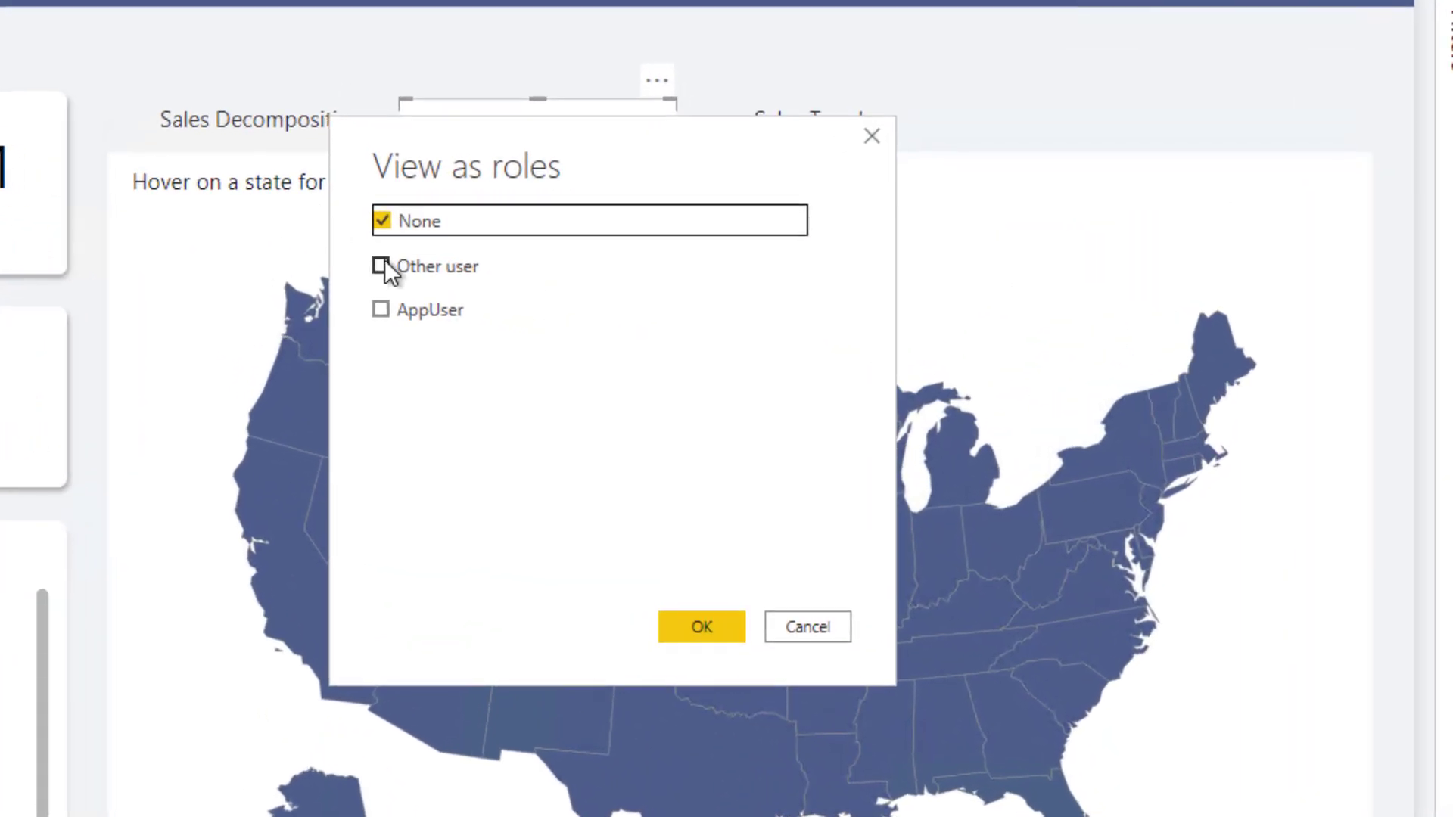
click(380, 265)
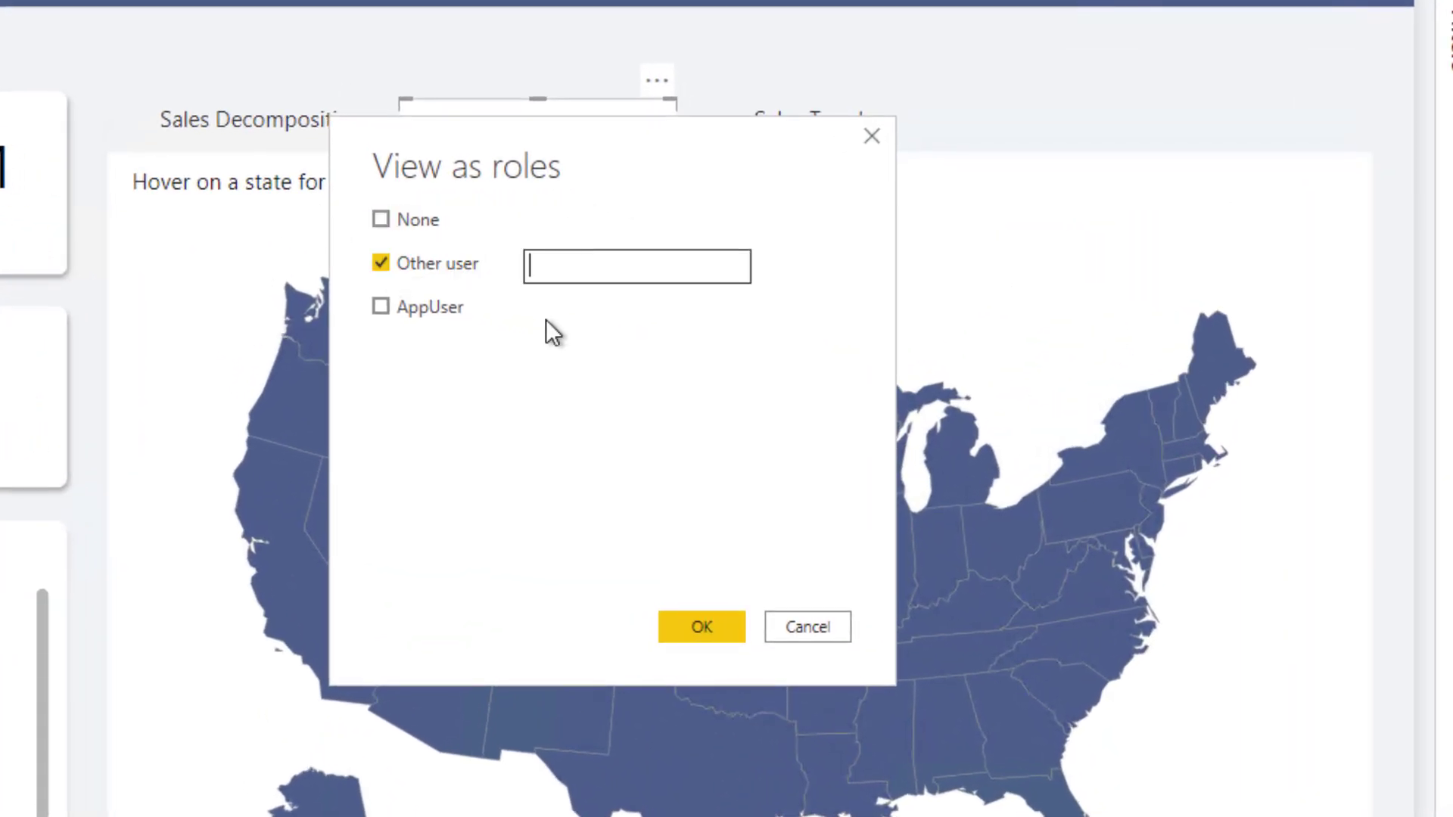
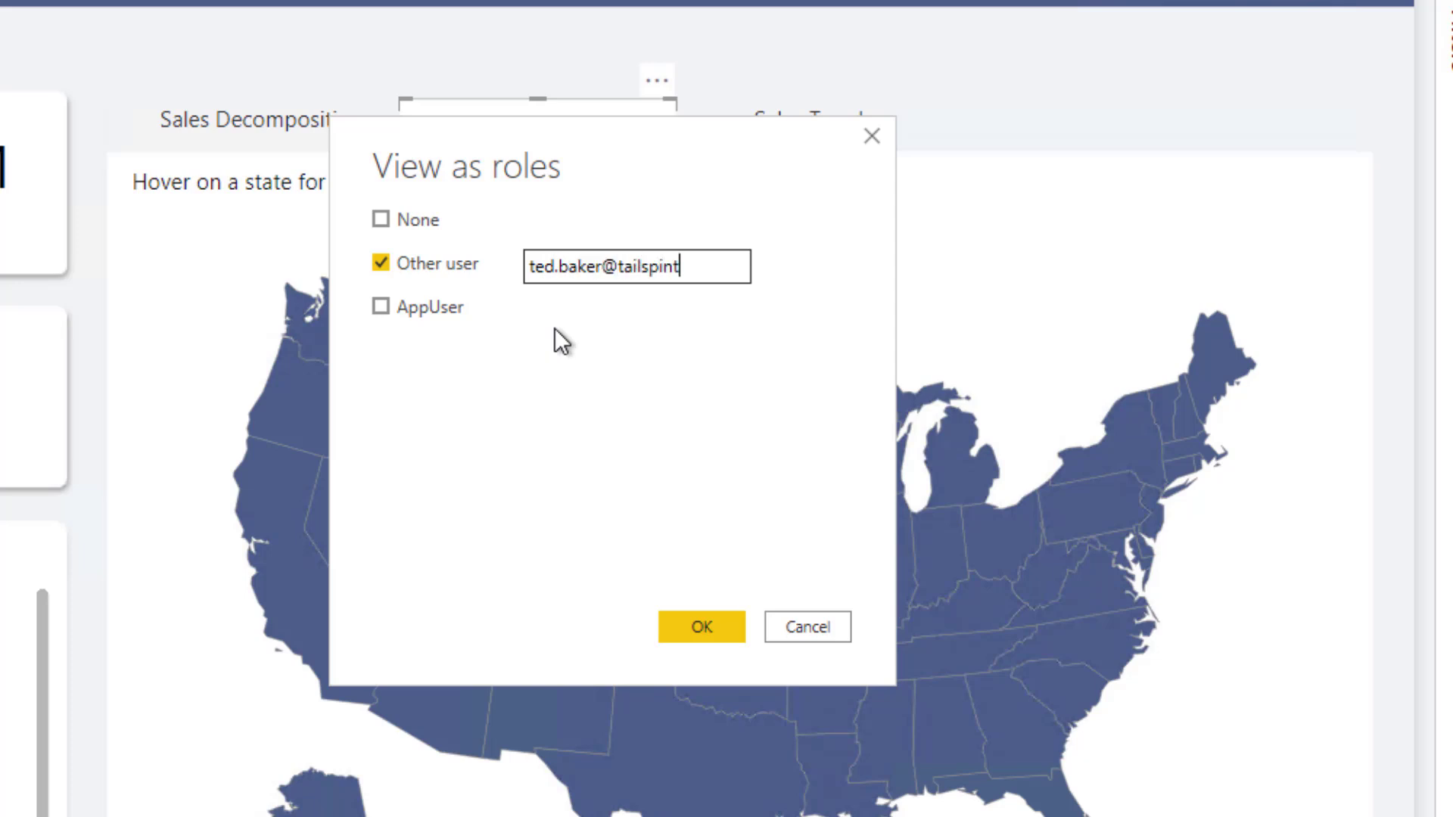
click(383, 313)
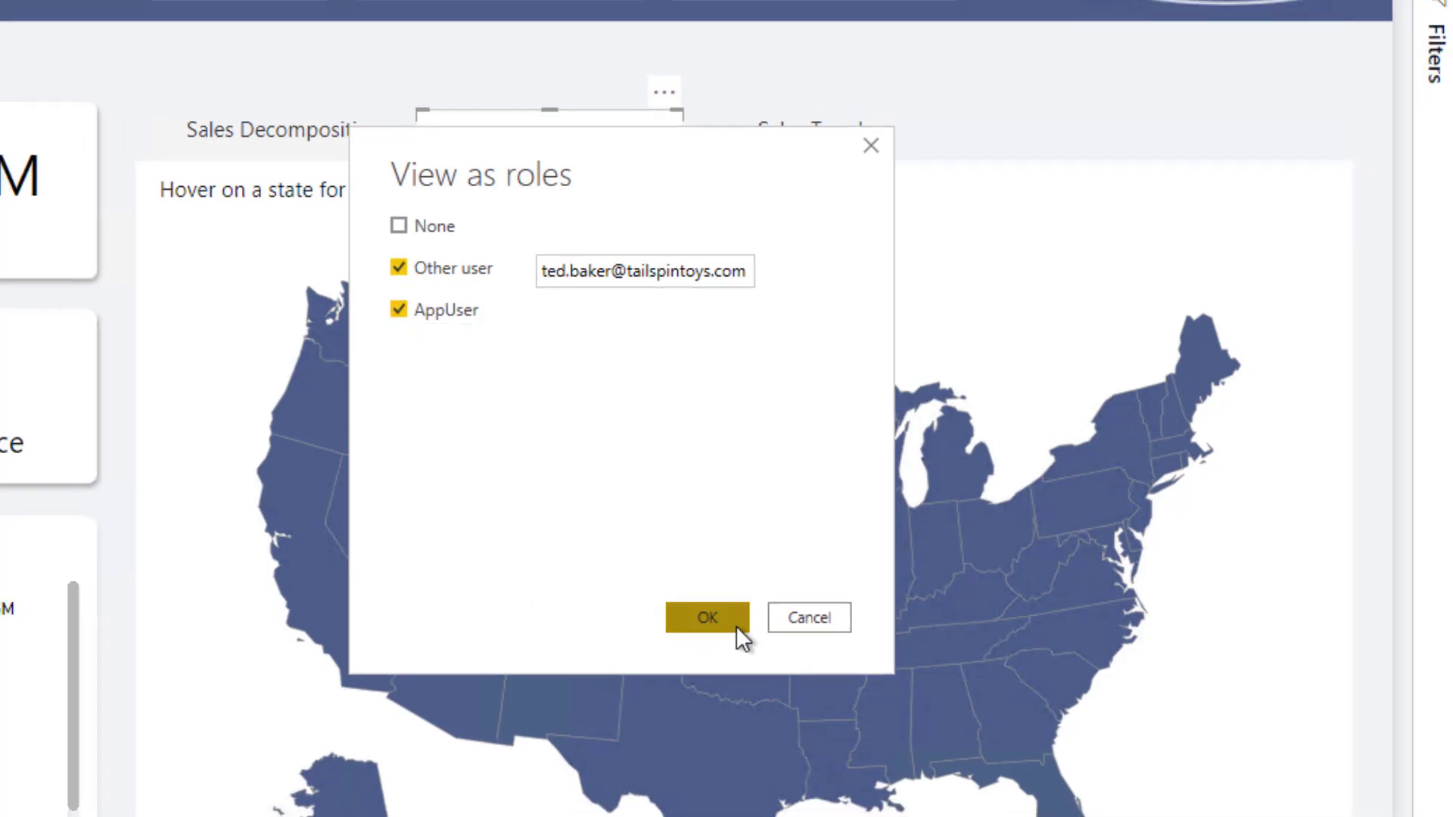
click(706, 617)
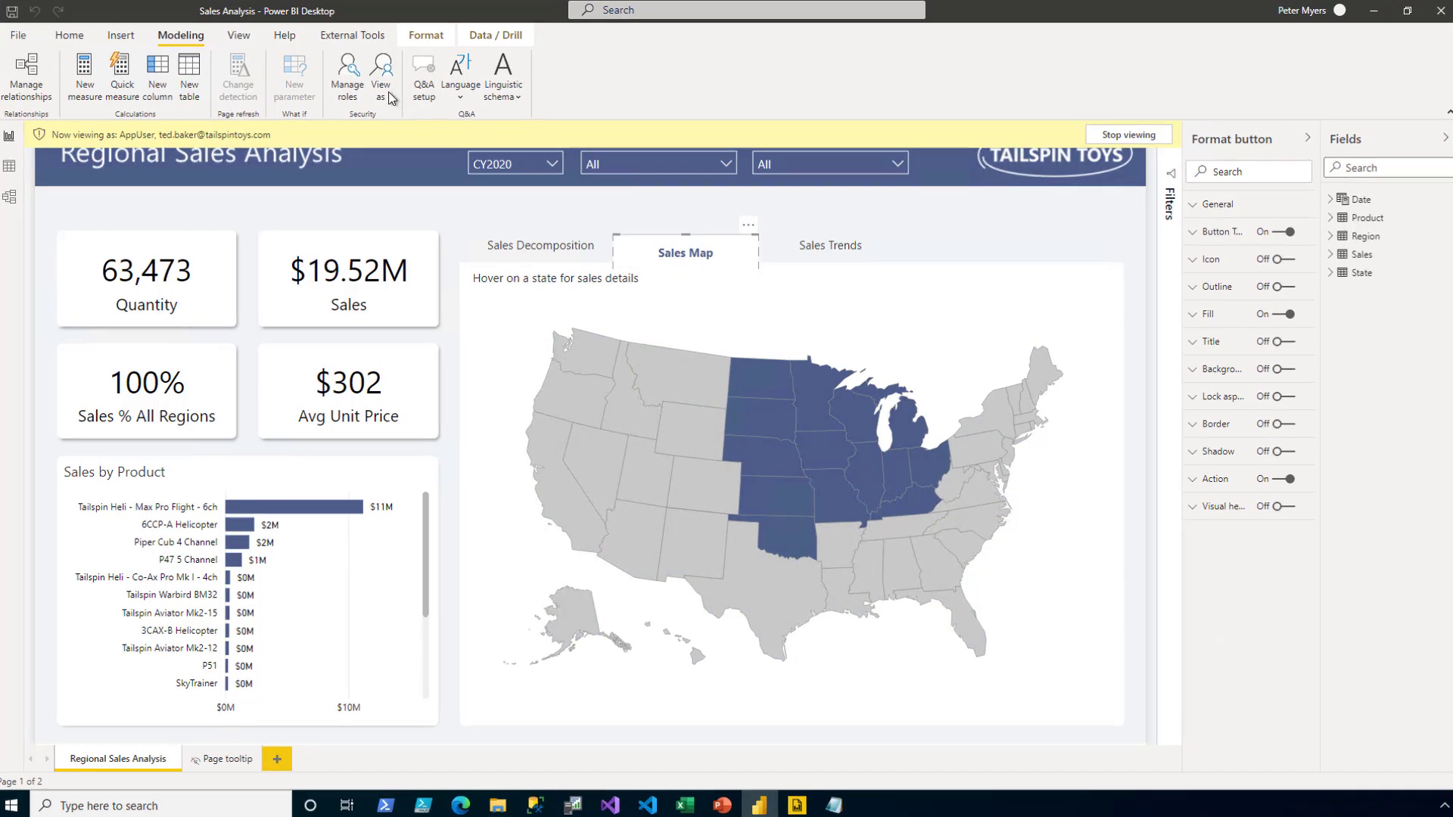
- Change the Other user e-mail to the second test user, check the filtered report, then stop viewing
click(381, 83)
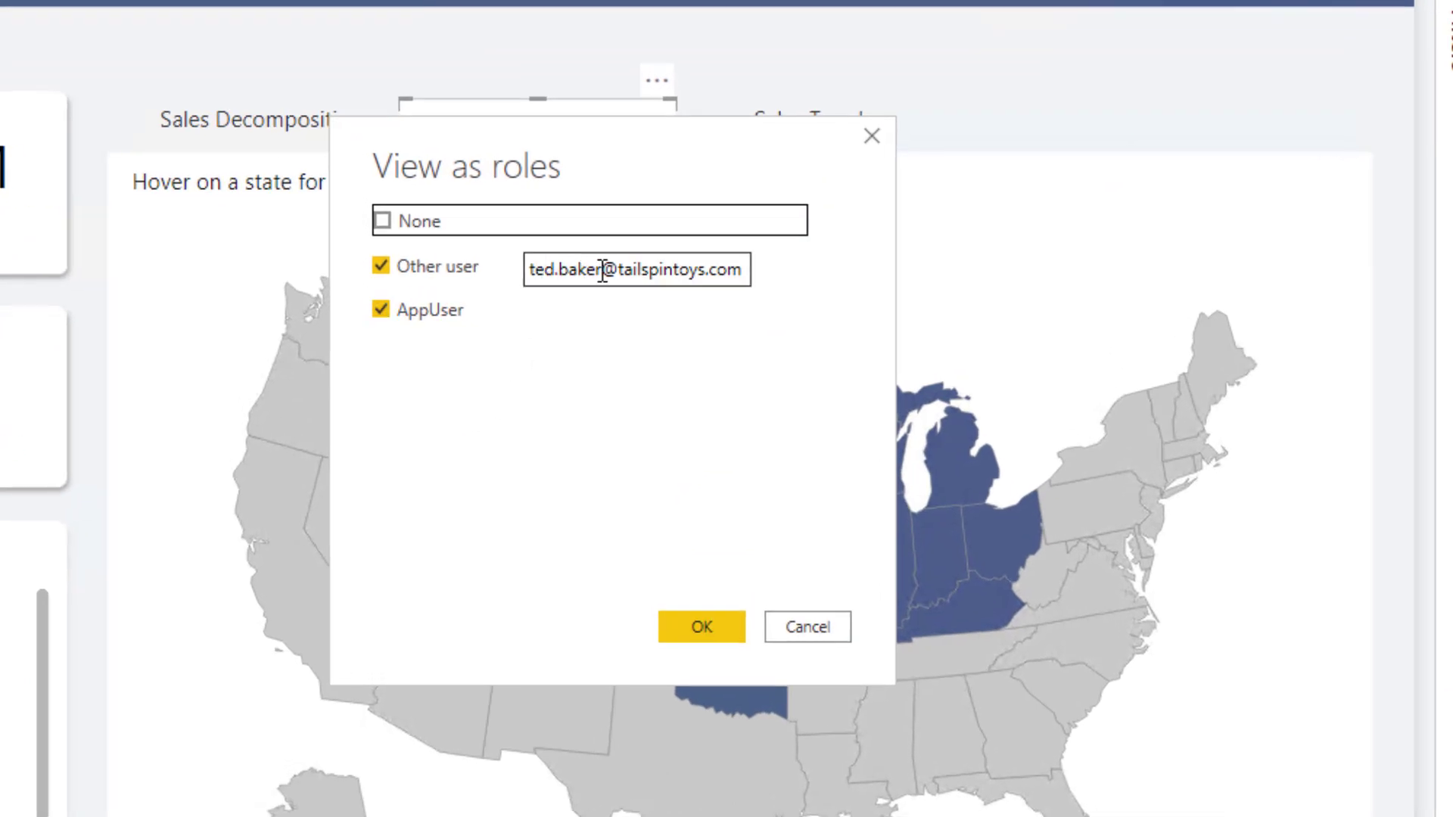
drag(541, 271, 360, 235)
key(BackSpace)
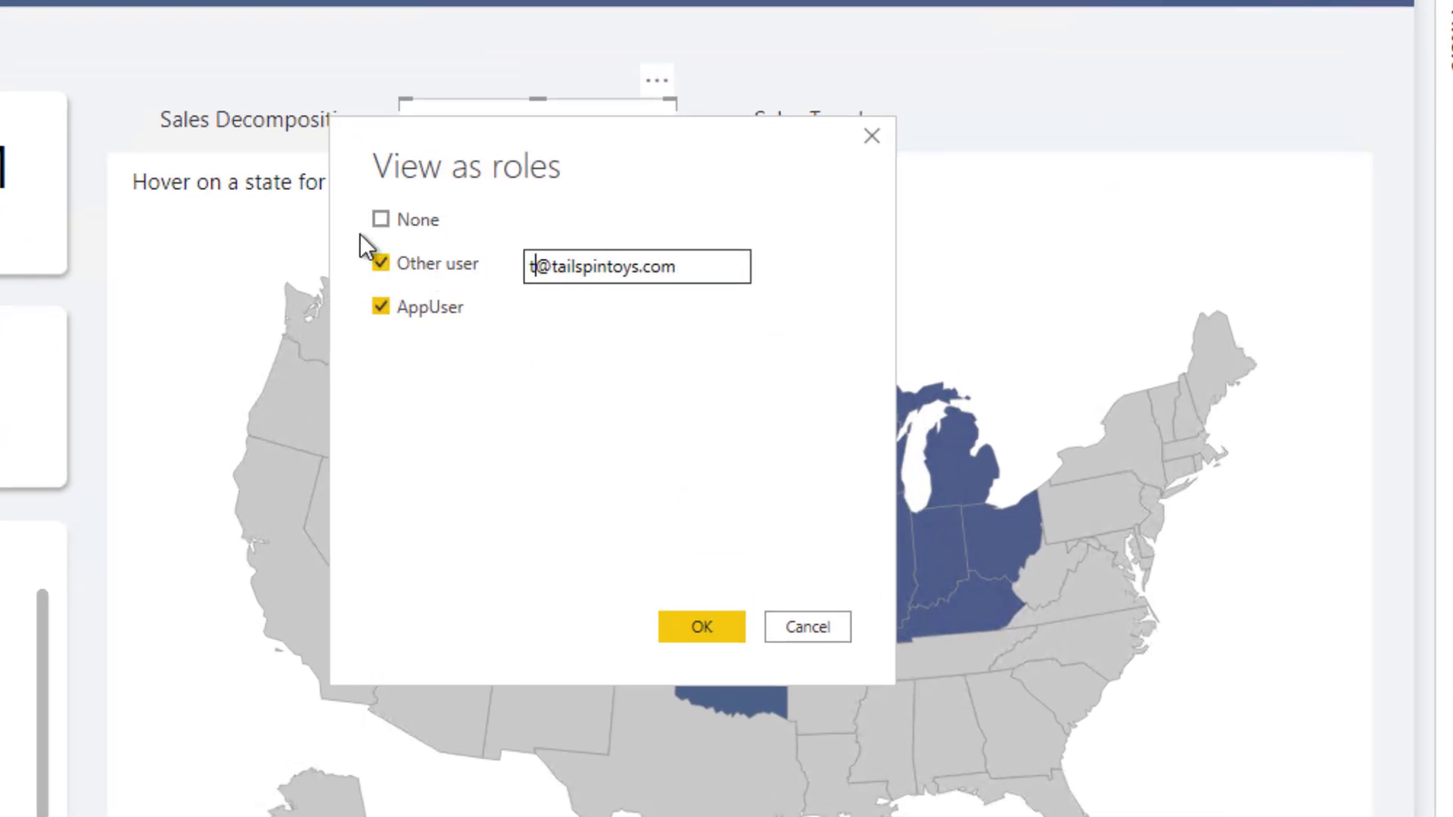
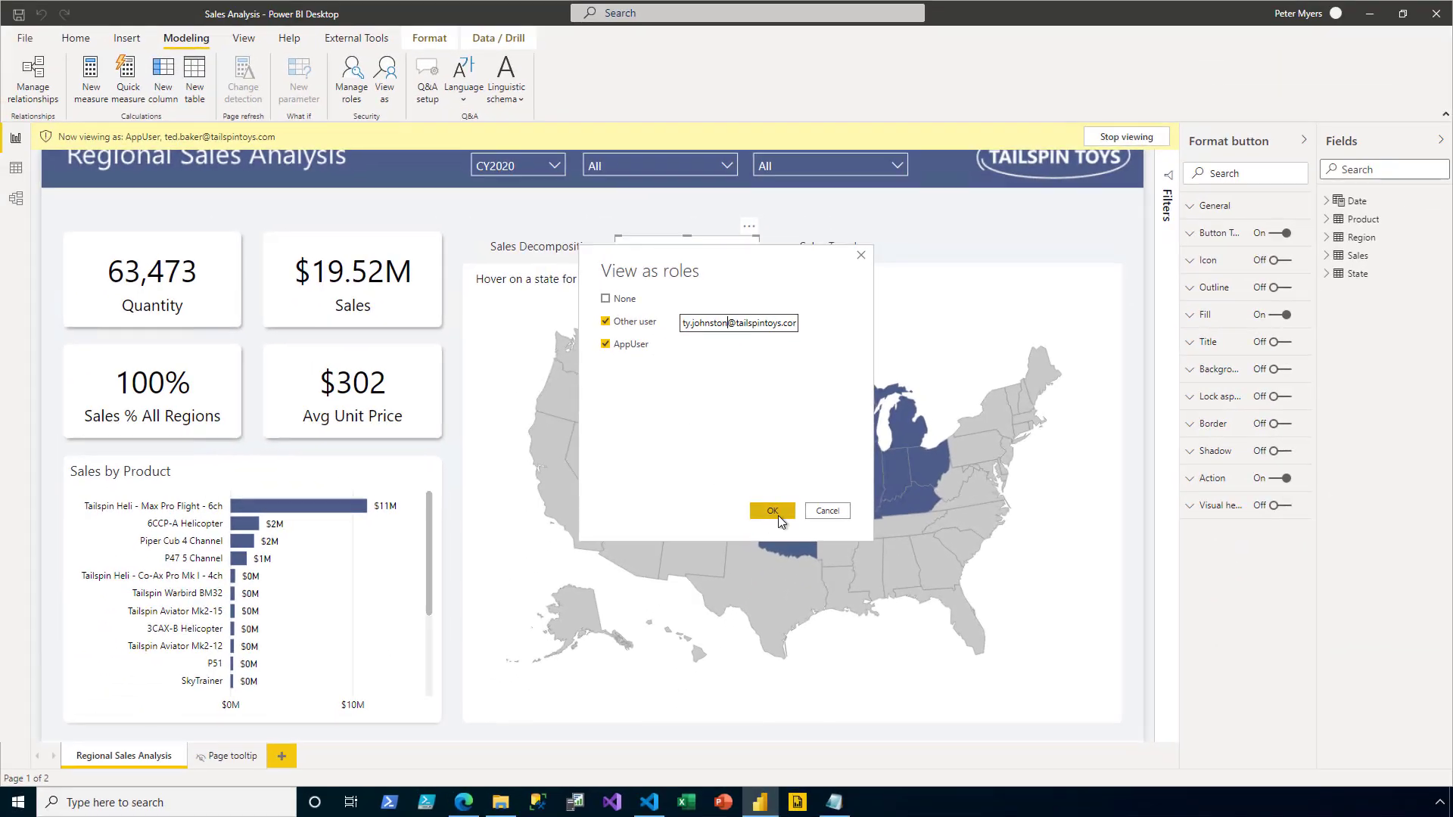
click(772, 510)
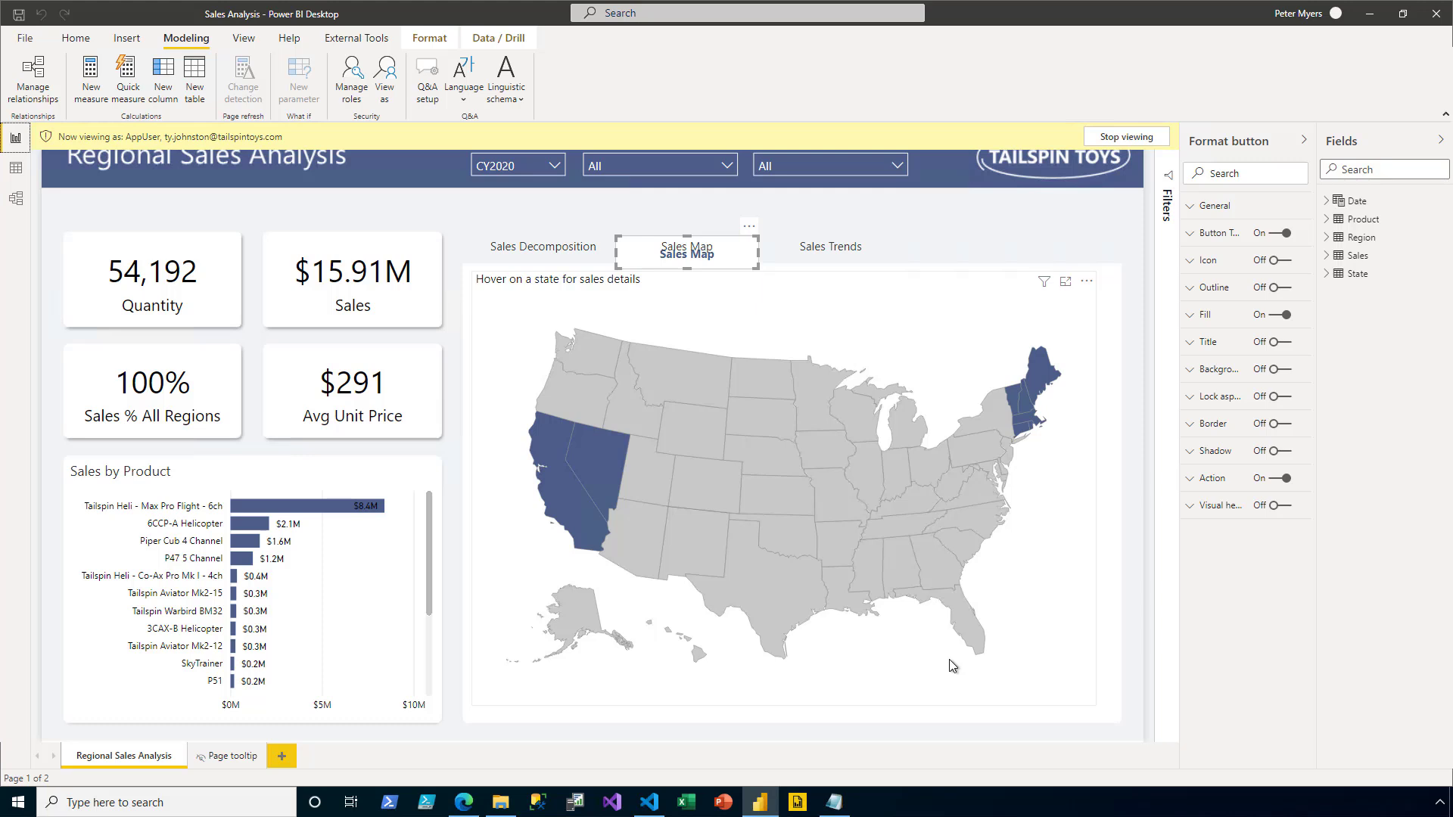
click(1151, 143)
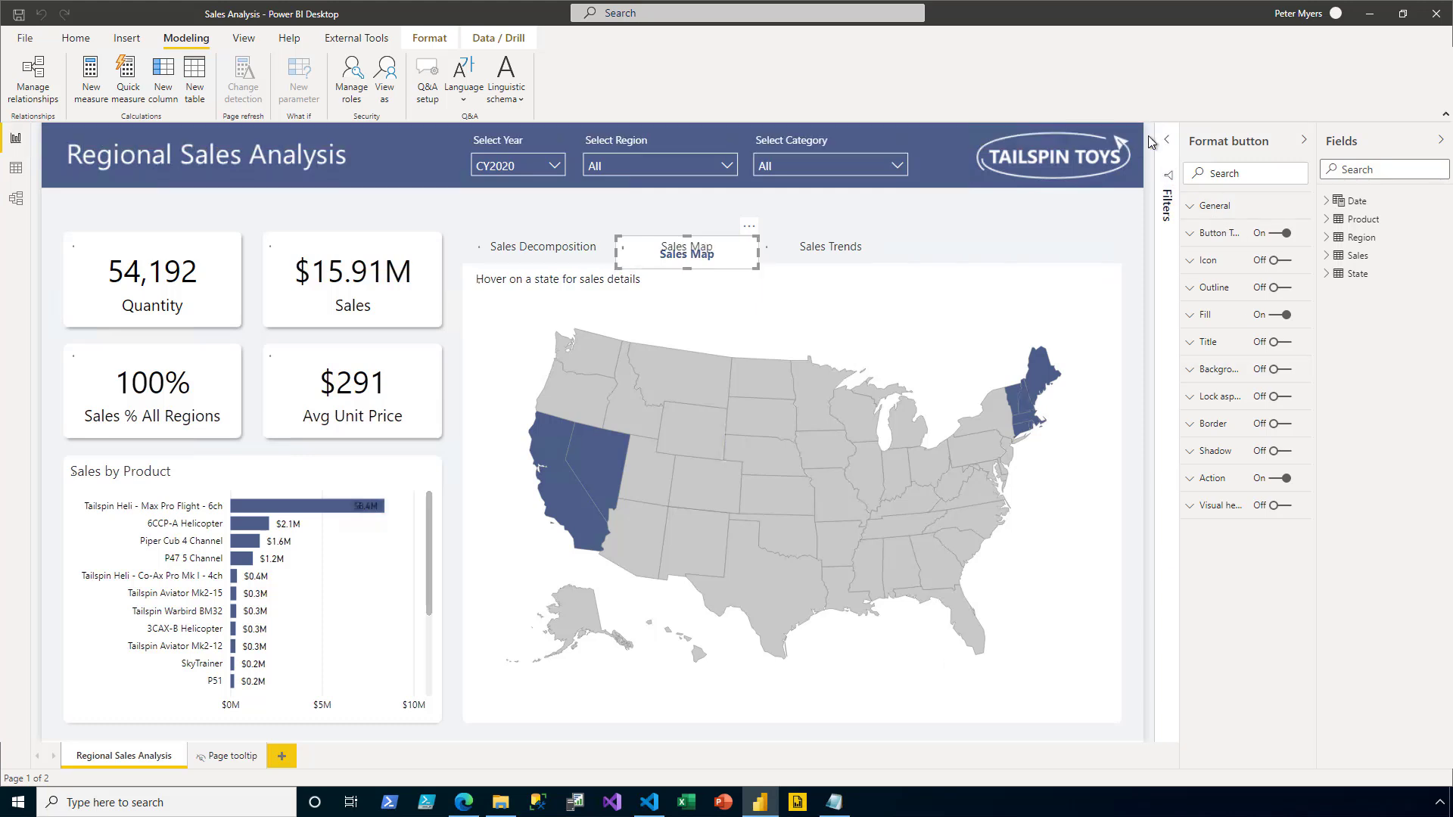
- Show the Sales Decomposition visual, then publish to Sales Reports, replacing the existing Sales Analysis dataset
click(532, 257)
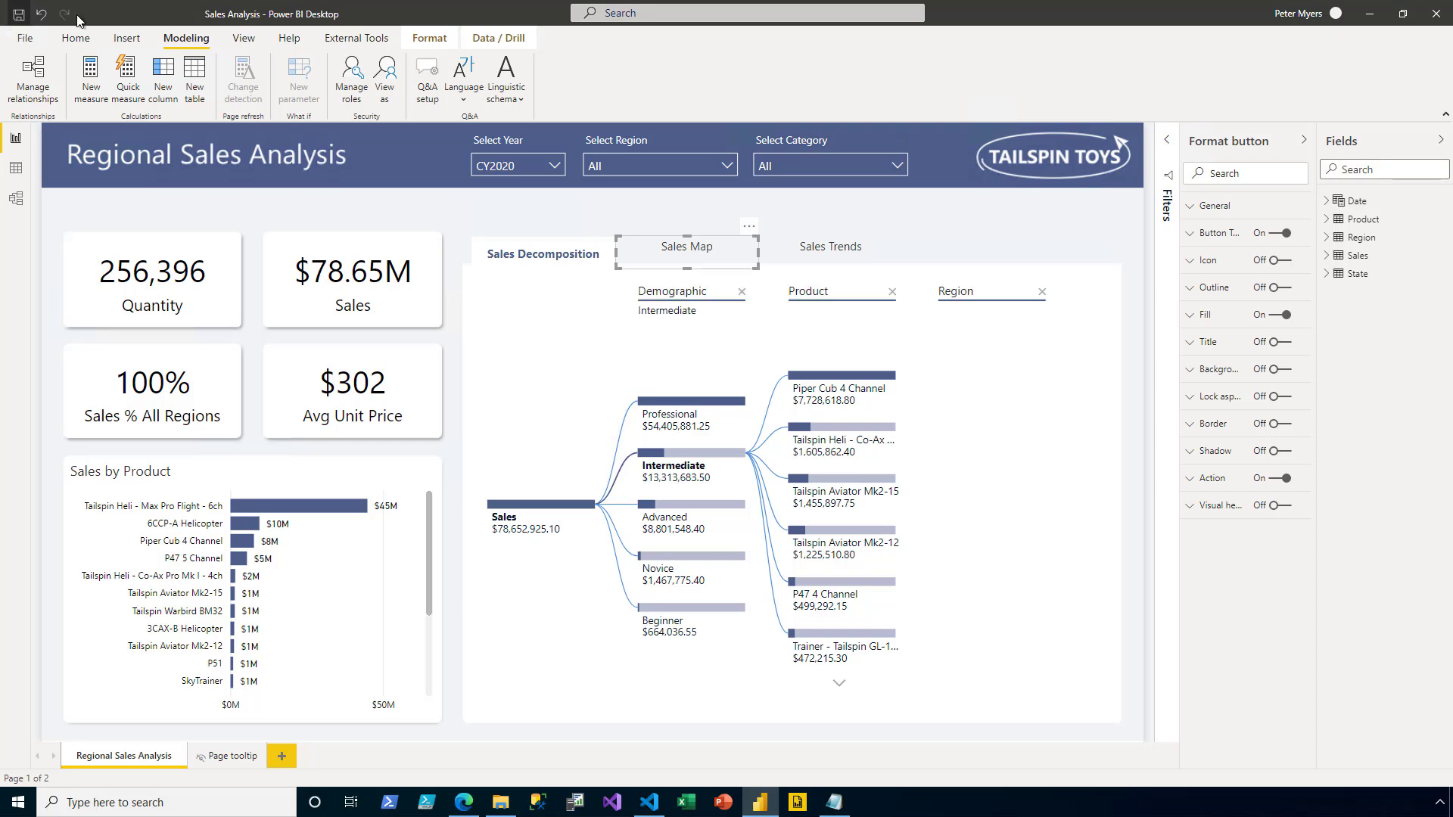
click(75, 38)
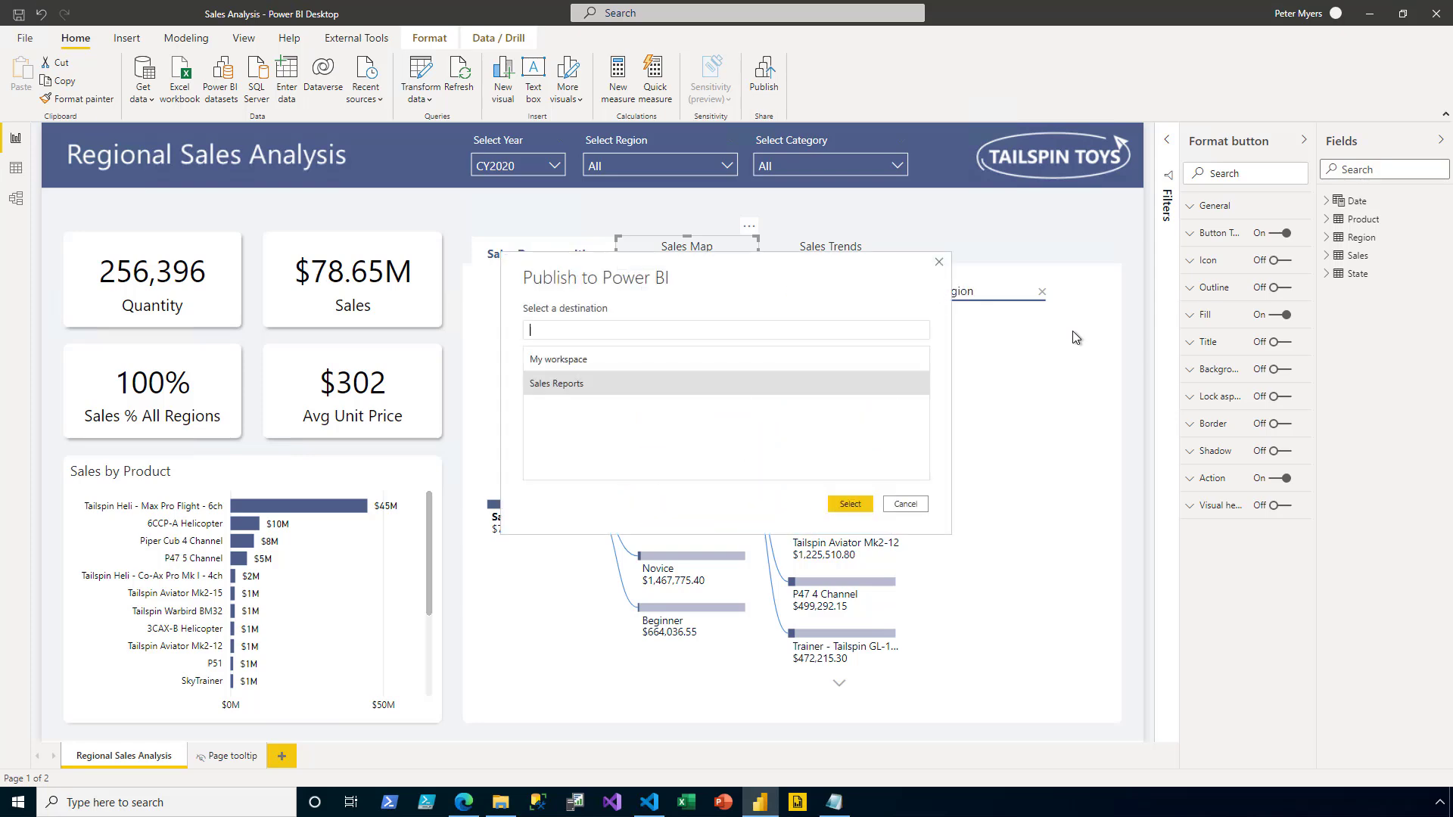
click(867, 507)
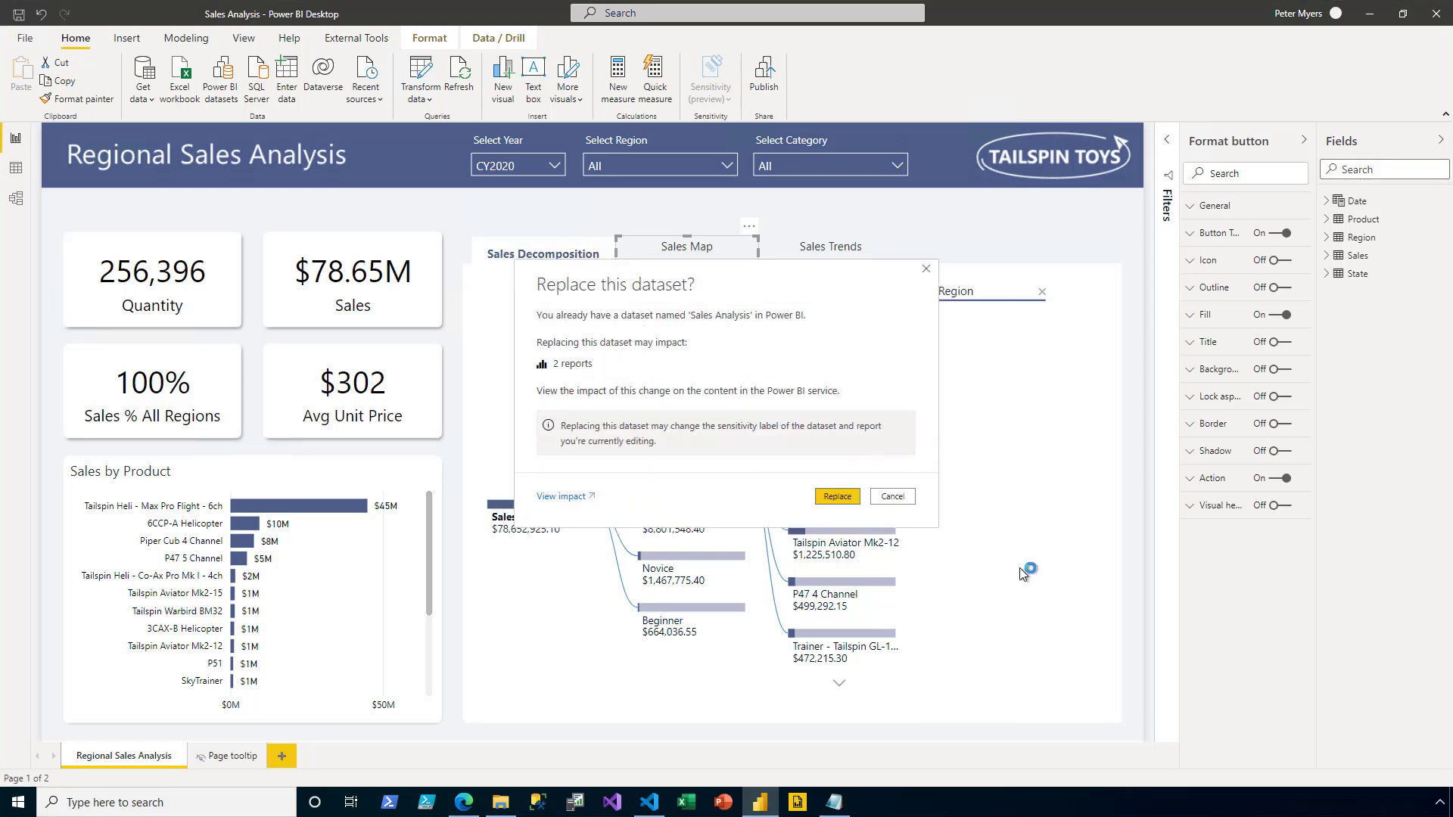
click(854, 496)
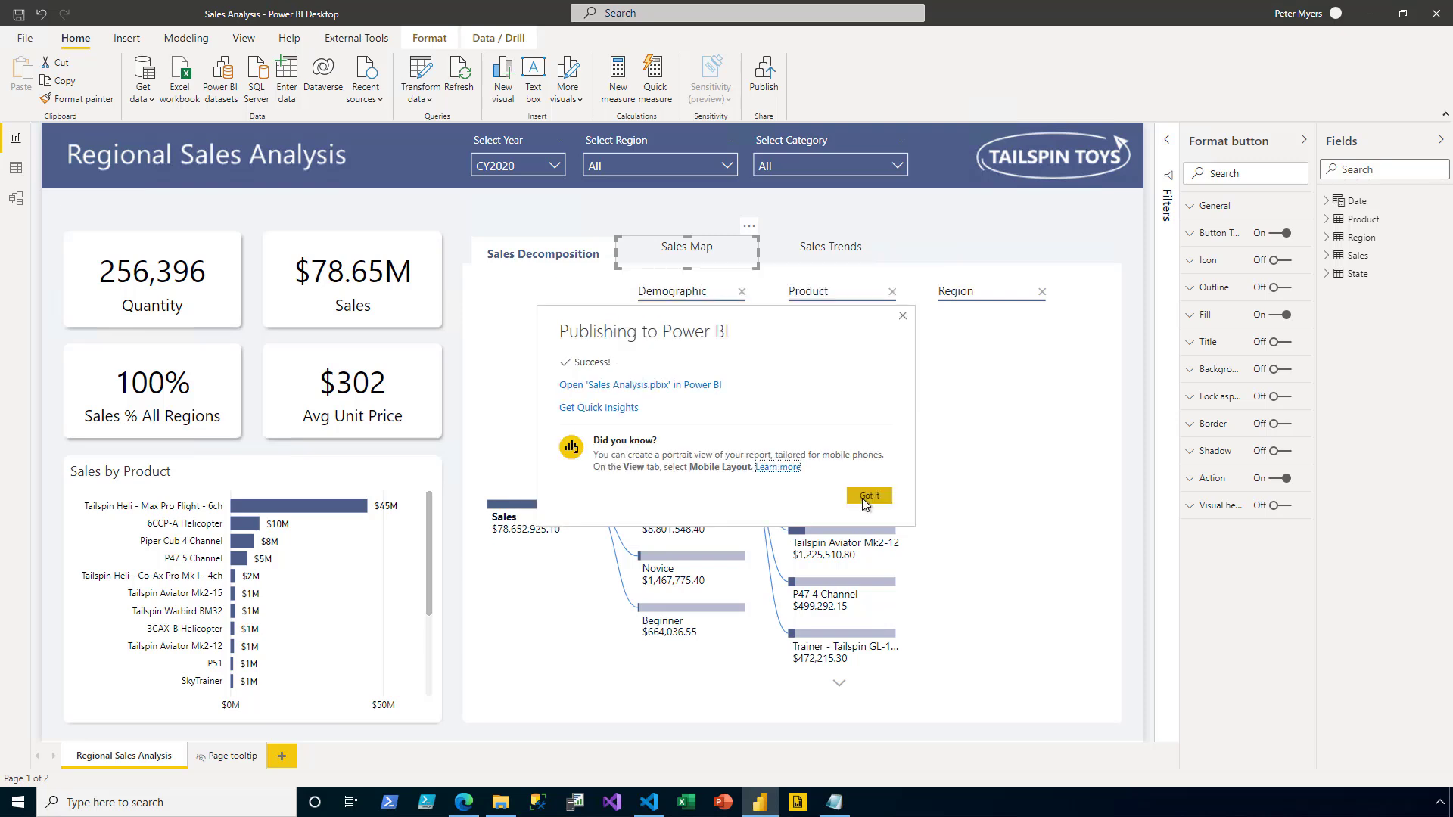
click(862, 500)
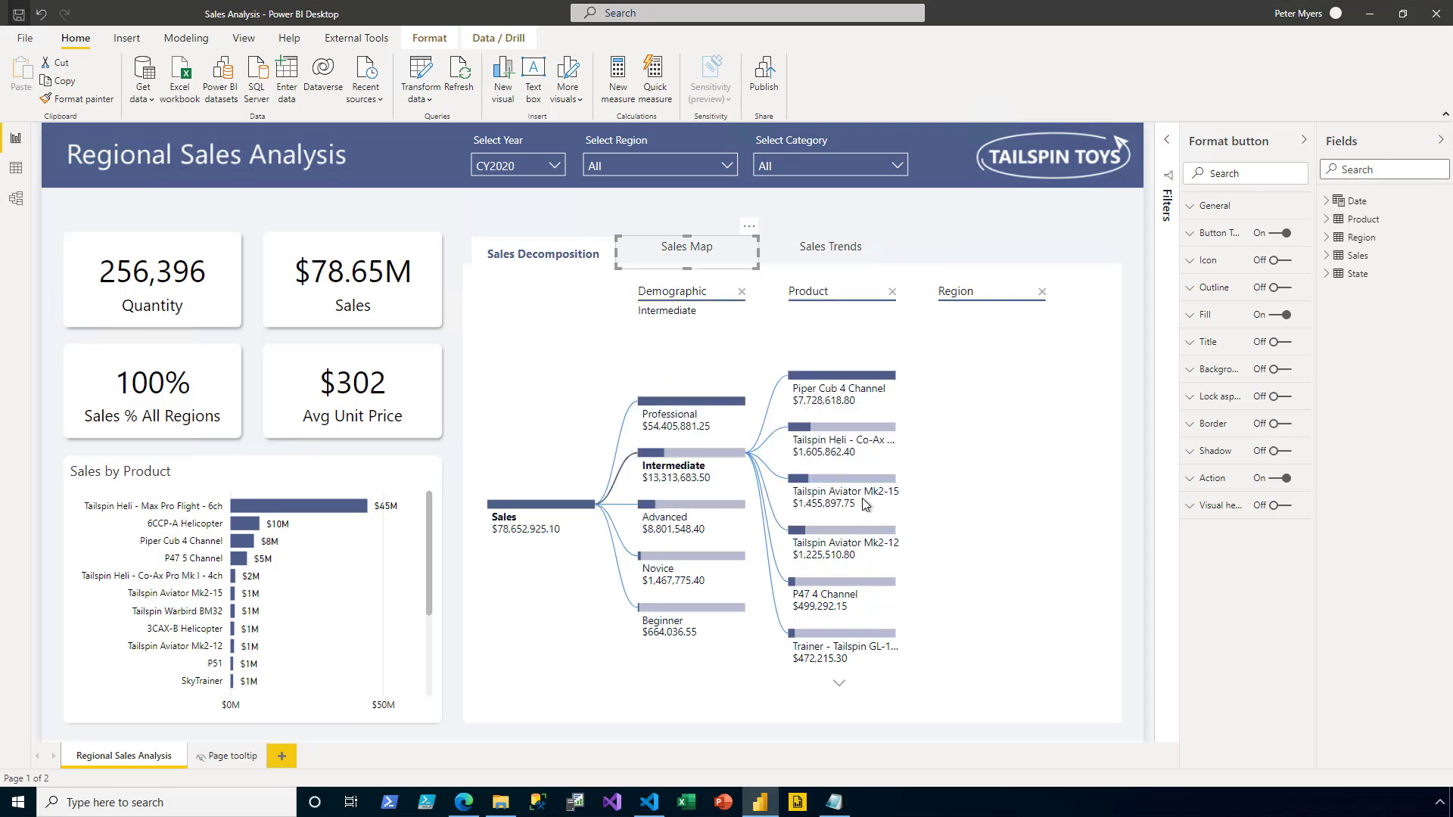
- In appsettings.json, rename the Region key to AppUser and replace Midwest with the test user's e-mail, then save
click(651, 804)
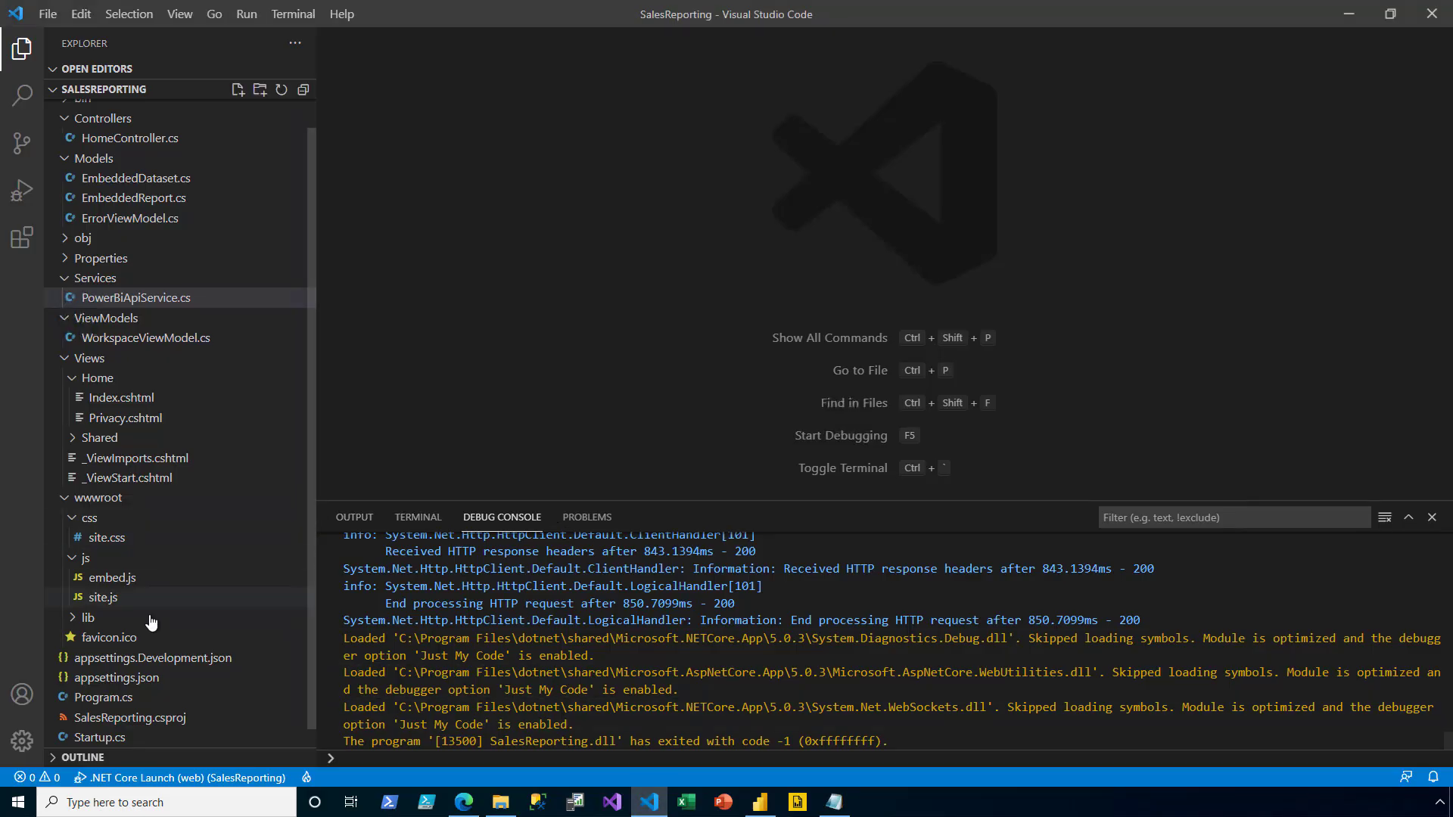
double_click(144, 685)
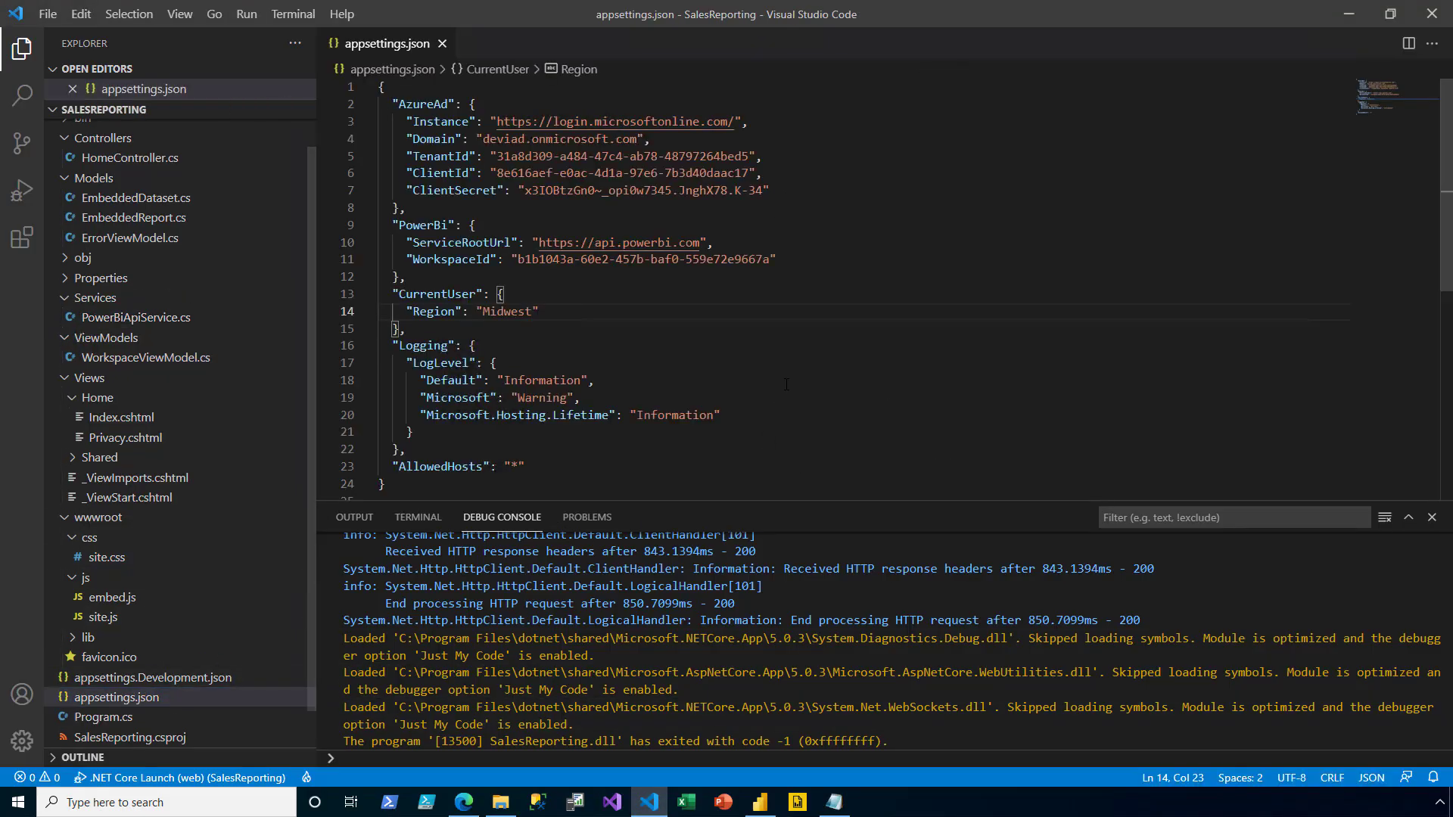
double_click(437, 313)
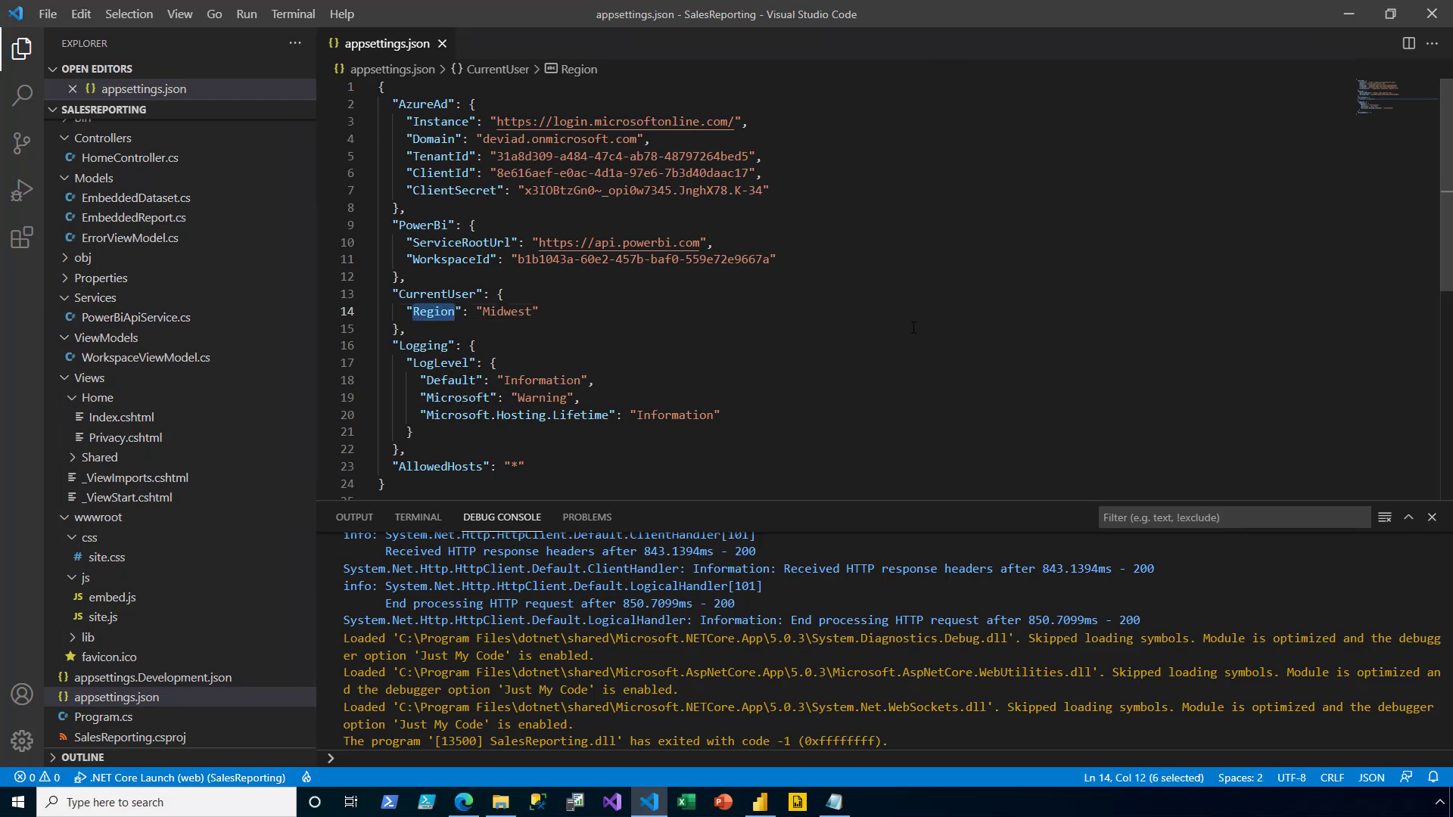
text(AppUser)
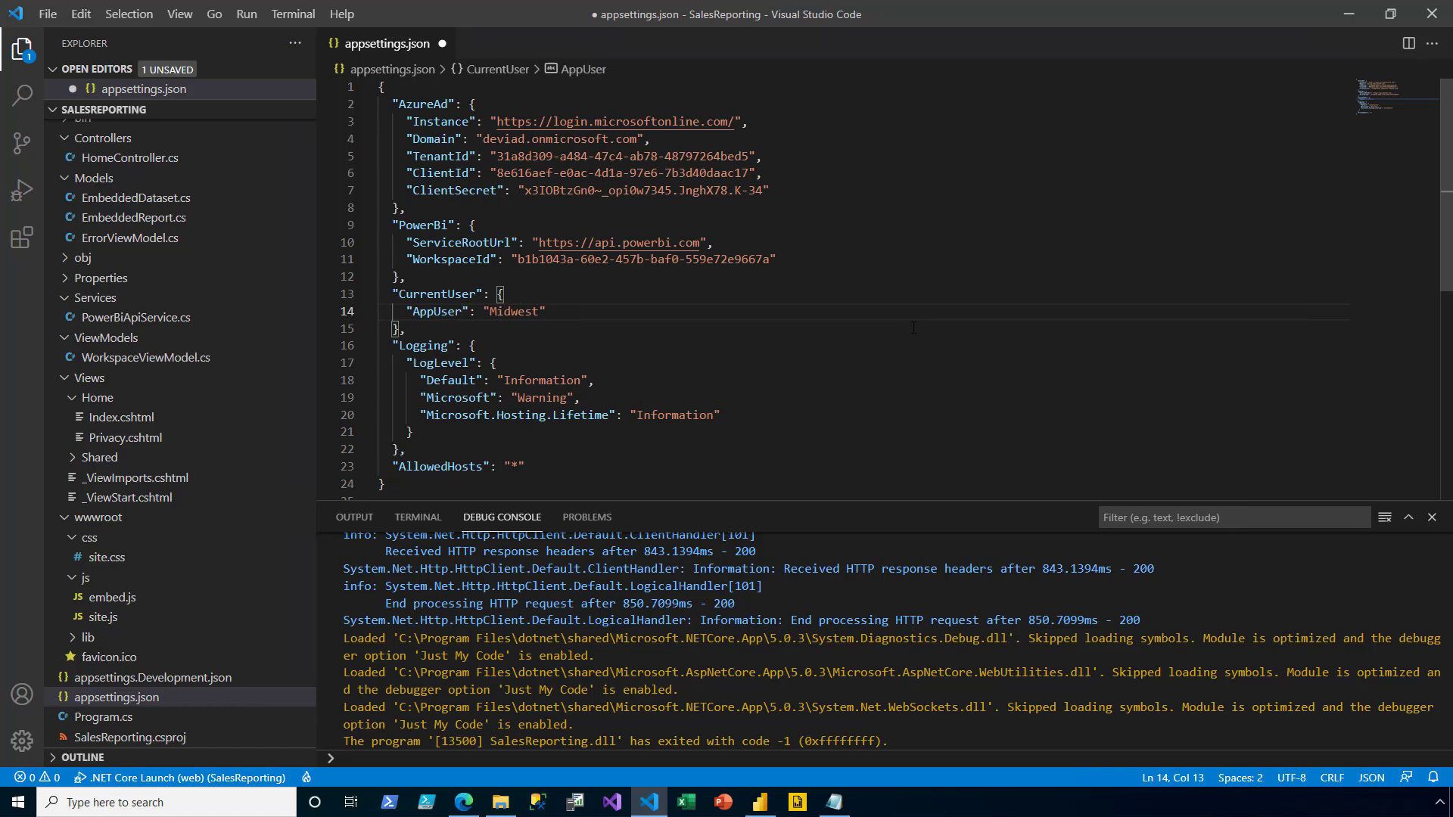
double_click(509, 311)
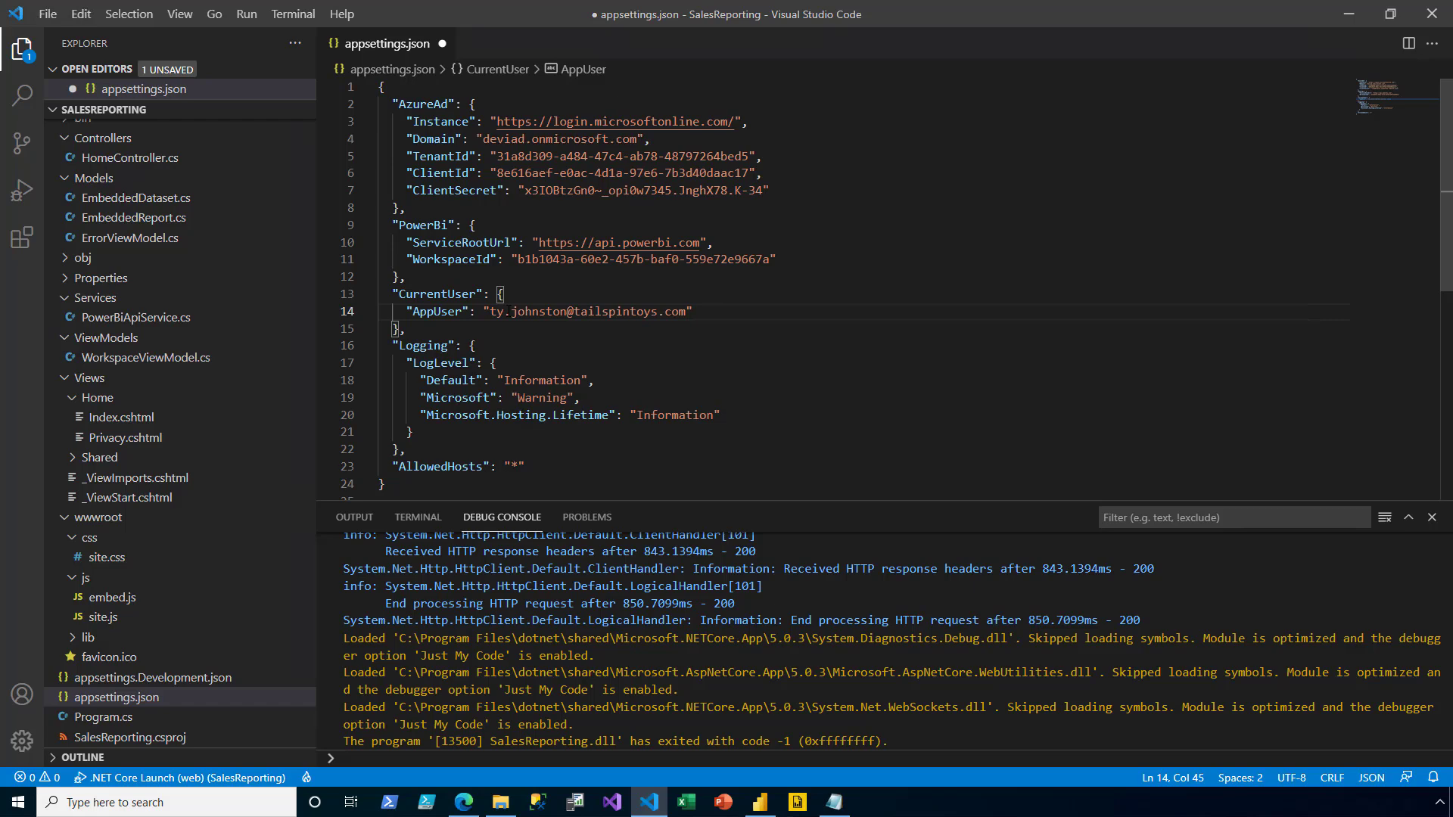
key(ctrl+s)
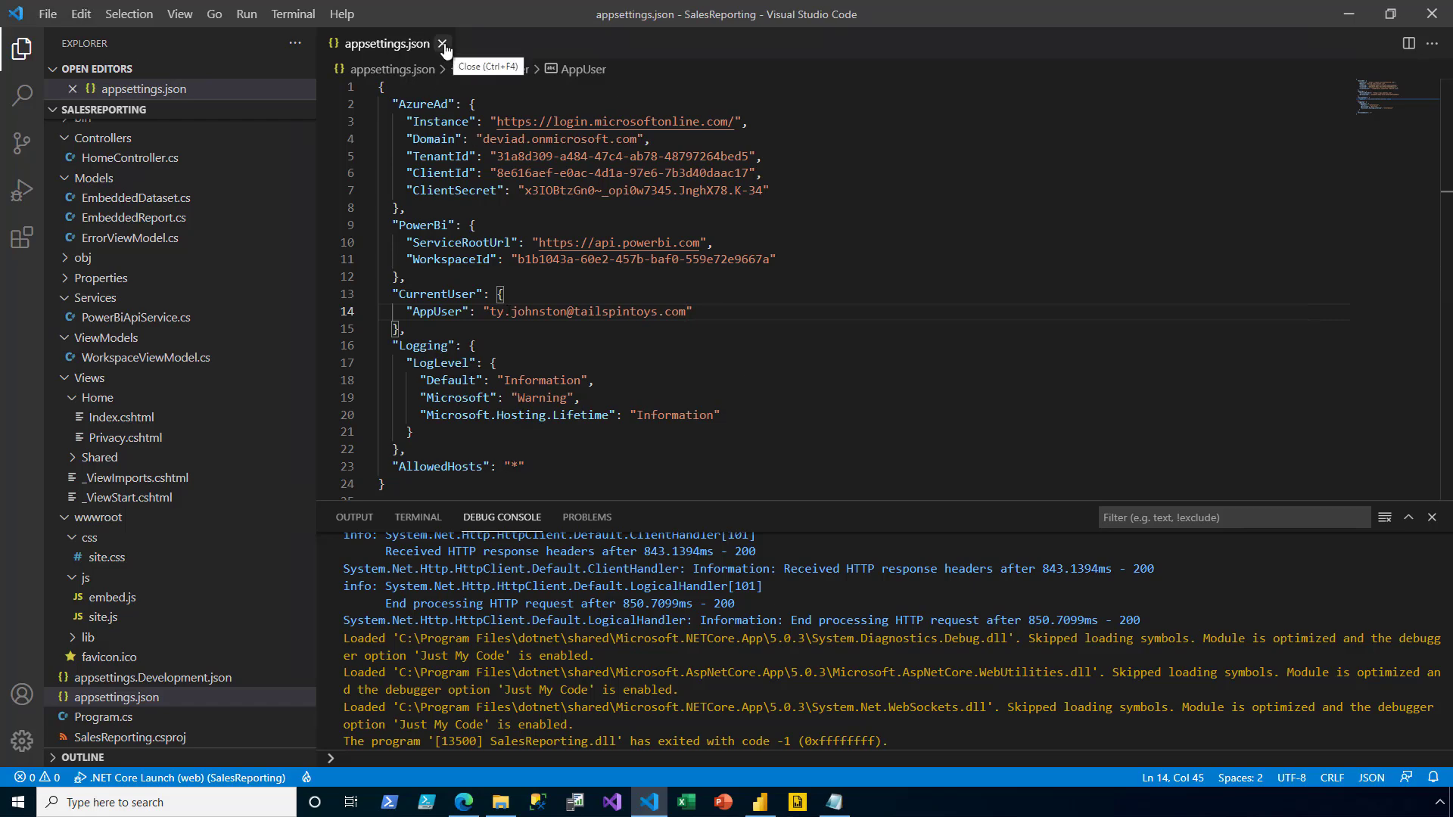
click(442, 44)
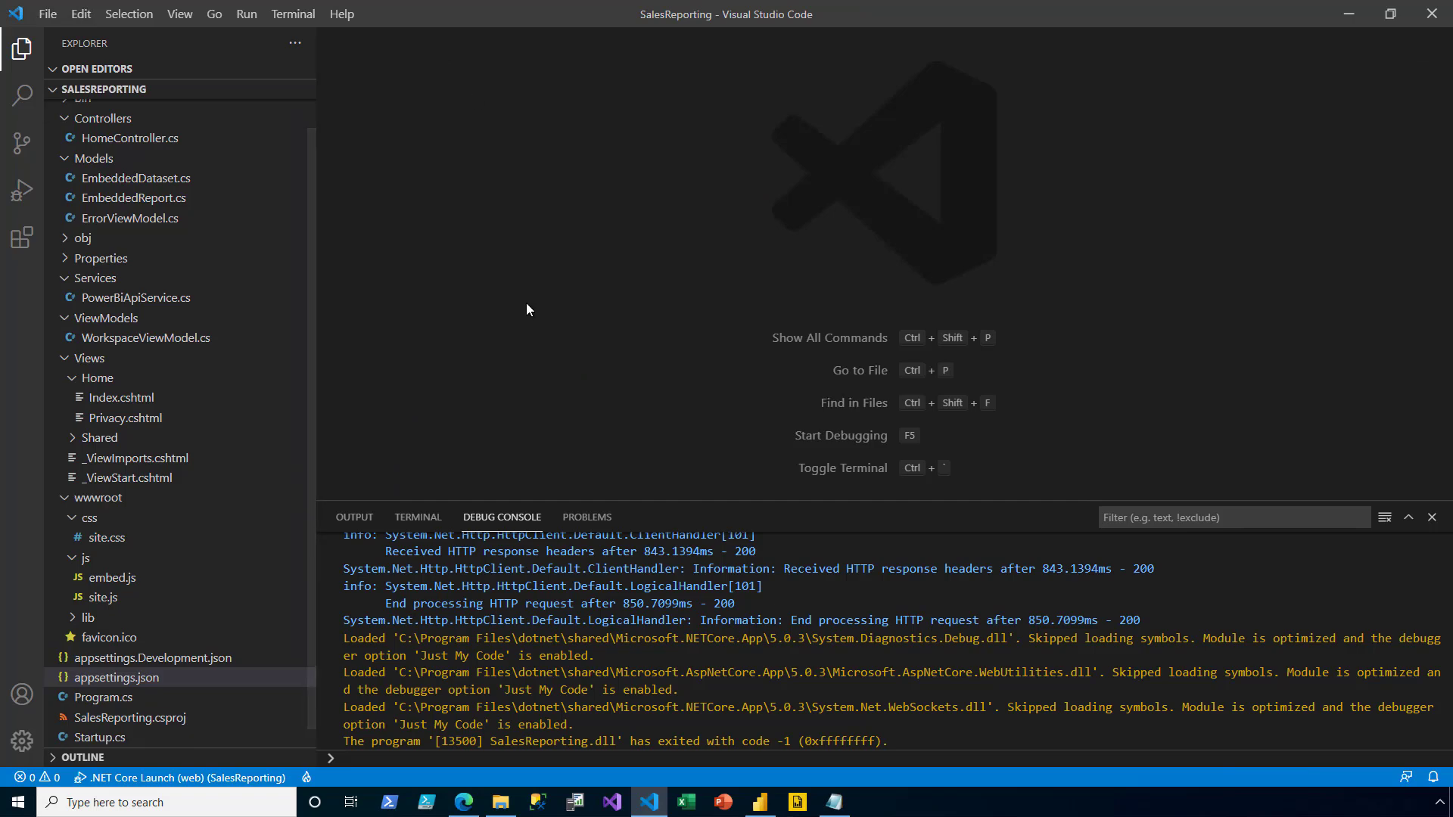
- Change PowerBiApiService.cs to use CurrentUser:AppUser and the AppUser role, then run the app with F5
double_click(162, 298)
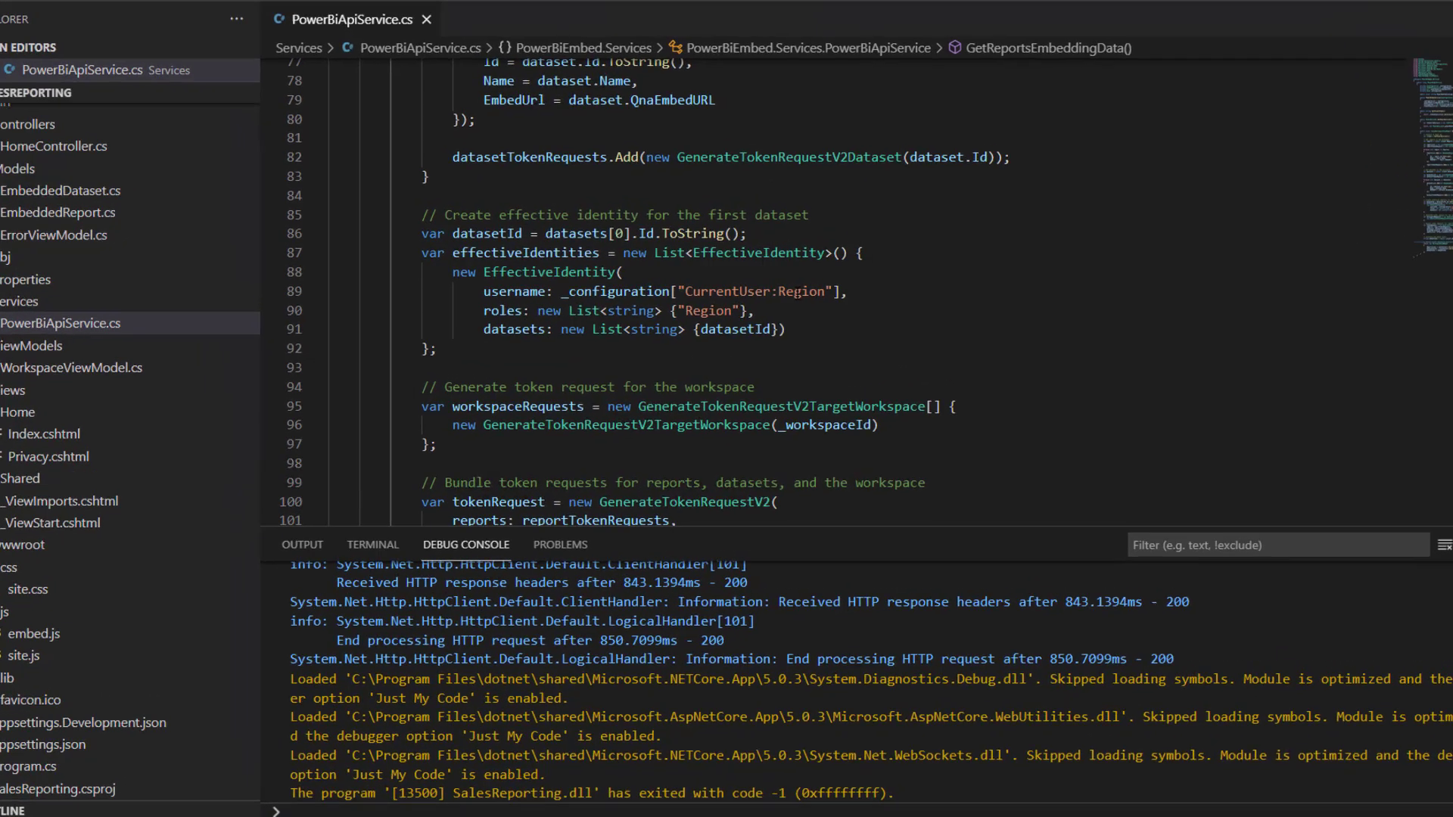
double_click(804, 289)
text(App)
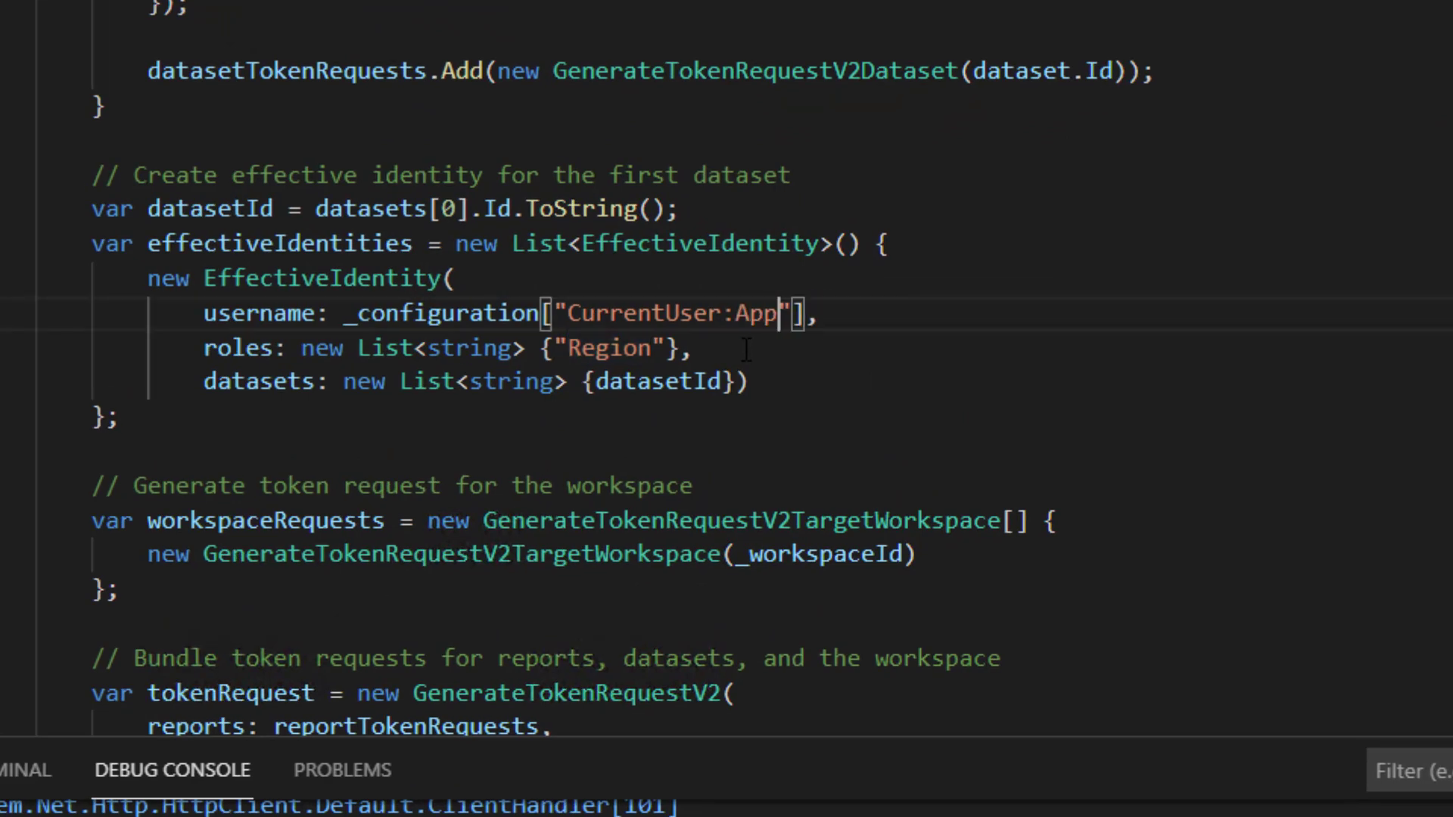
text(User)
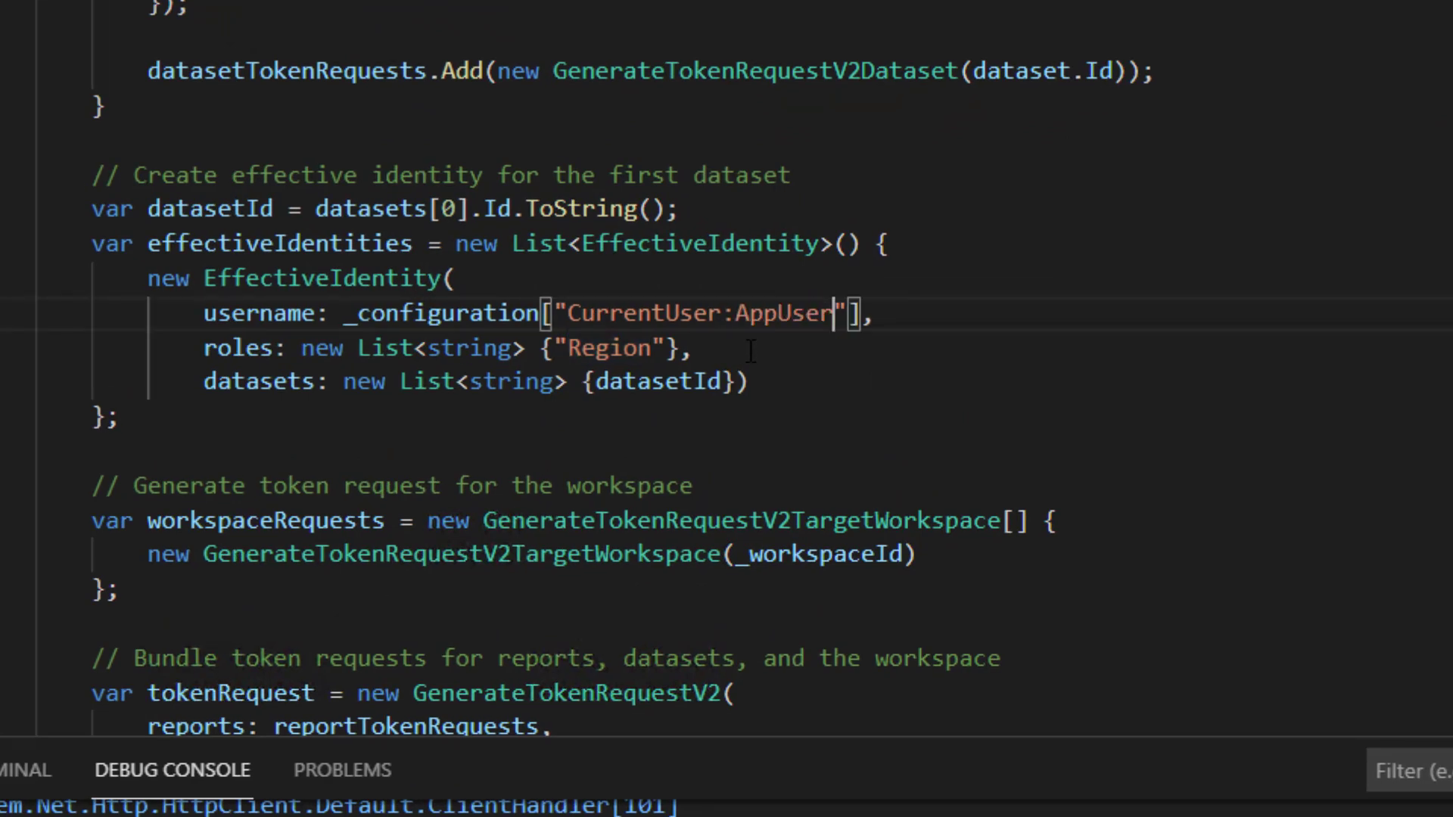
double_click(621, 337)
text(AppUser)
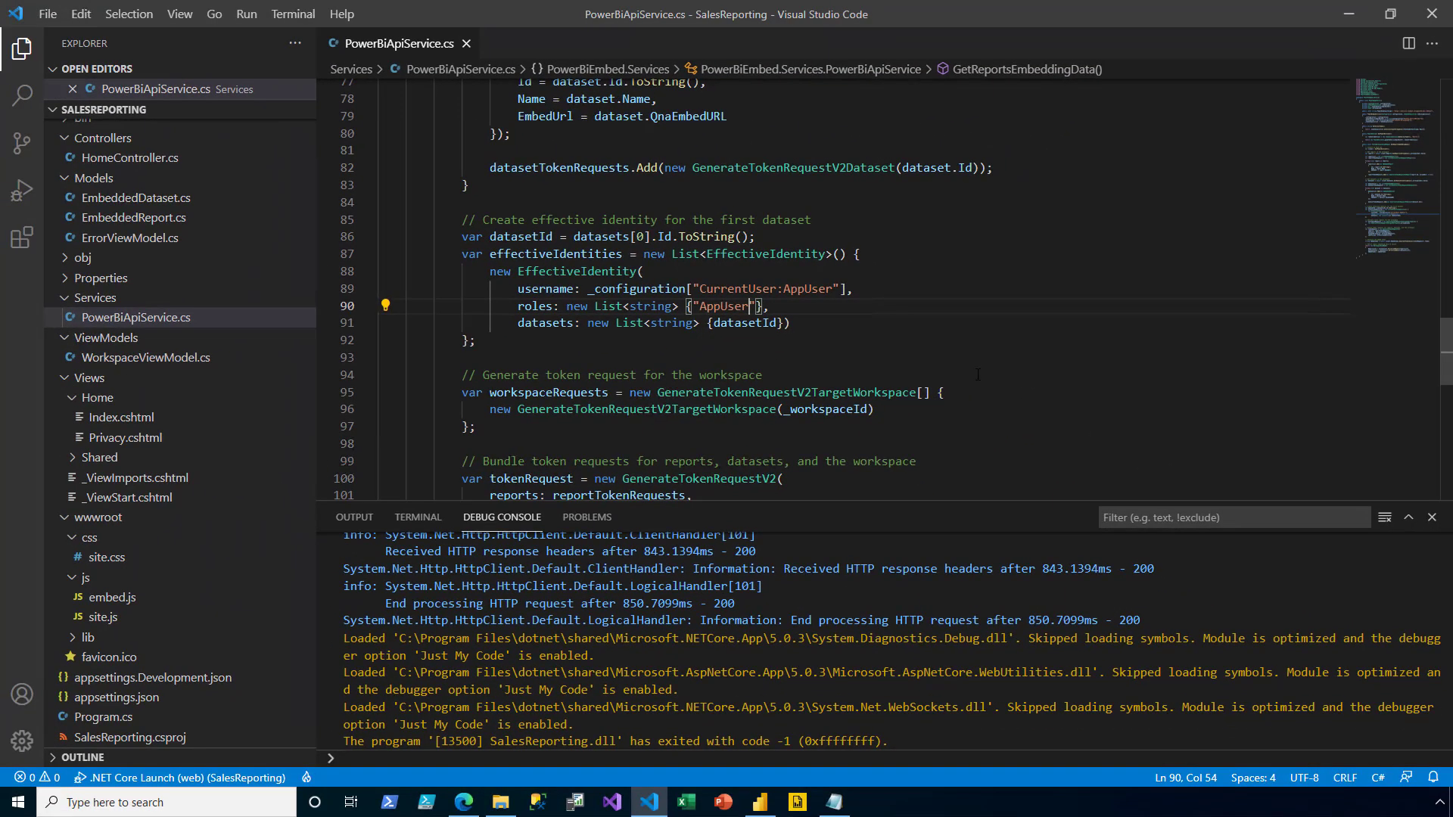
click(466, 43)
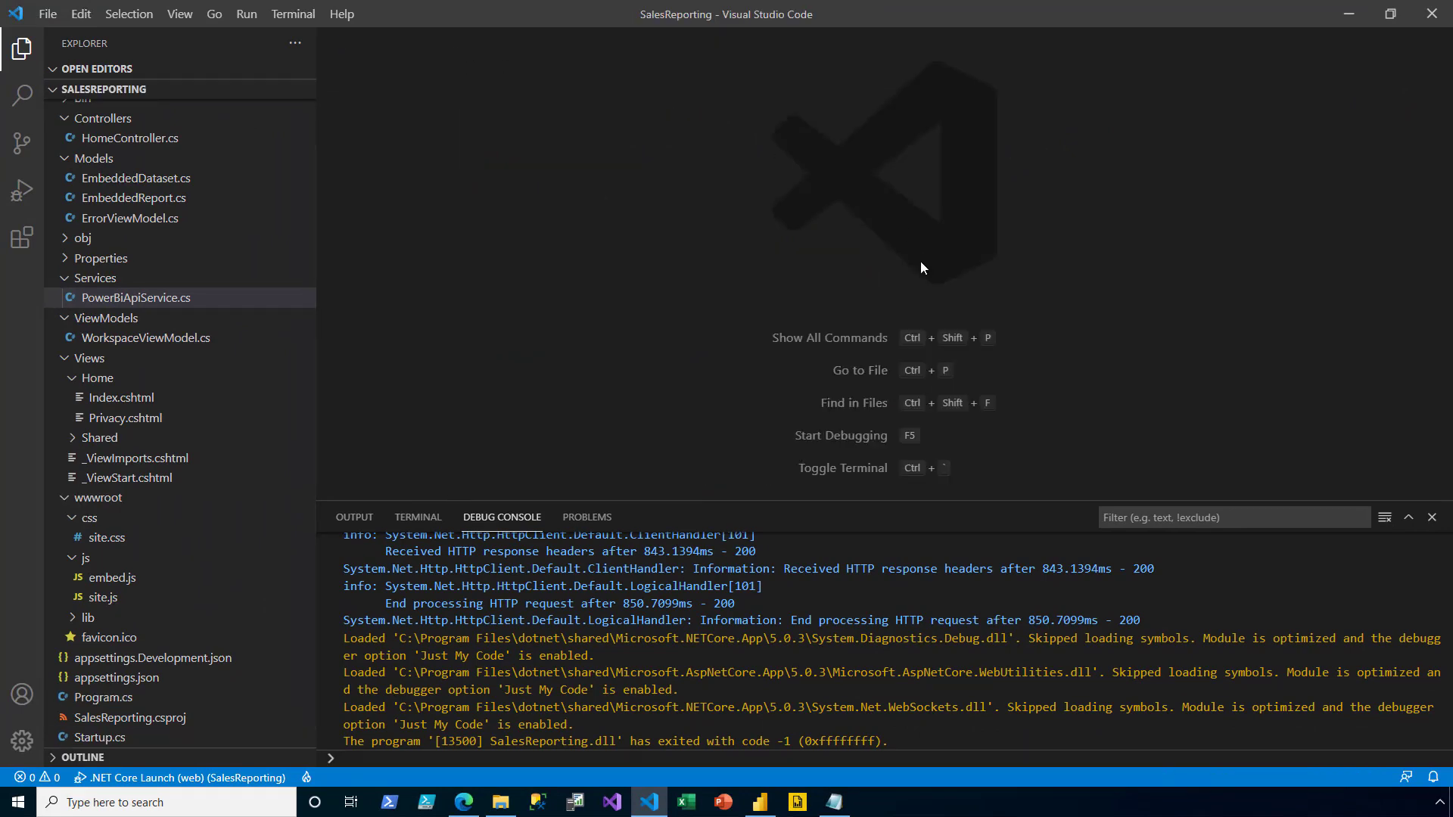
key(F5)
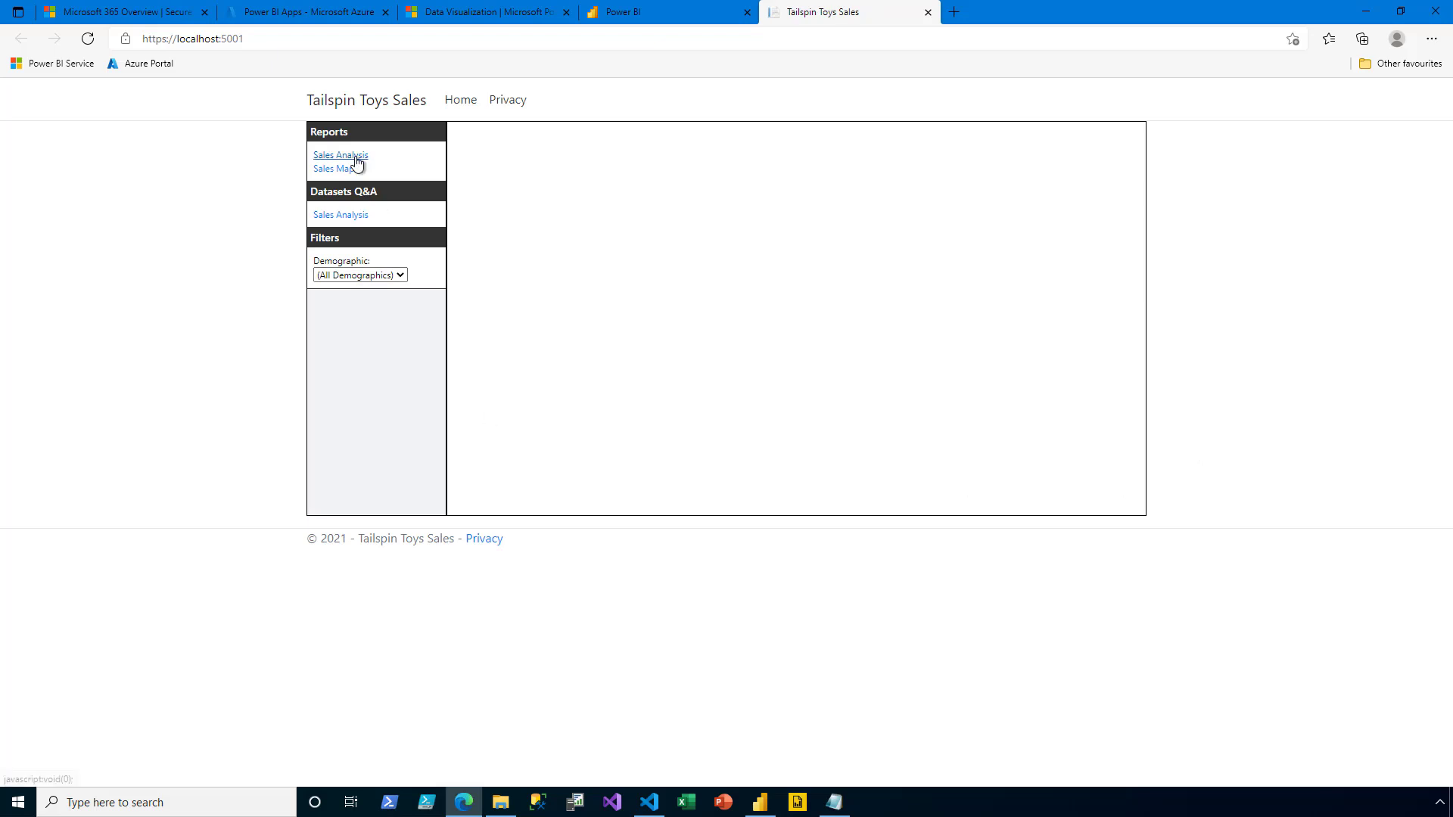
- Open the embedded Sales Analysis report and show its Sales Map, filtered to Sales $15.91M, Quantity 54,192
click(356, 158)
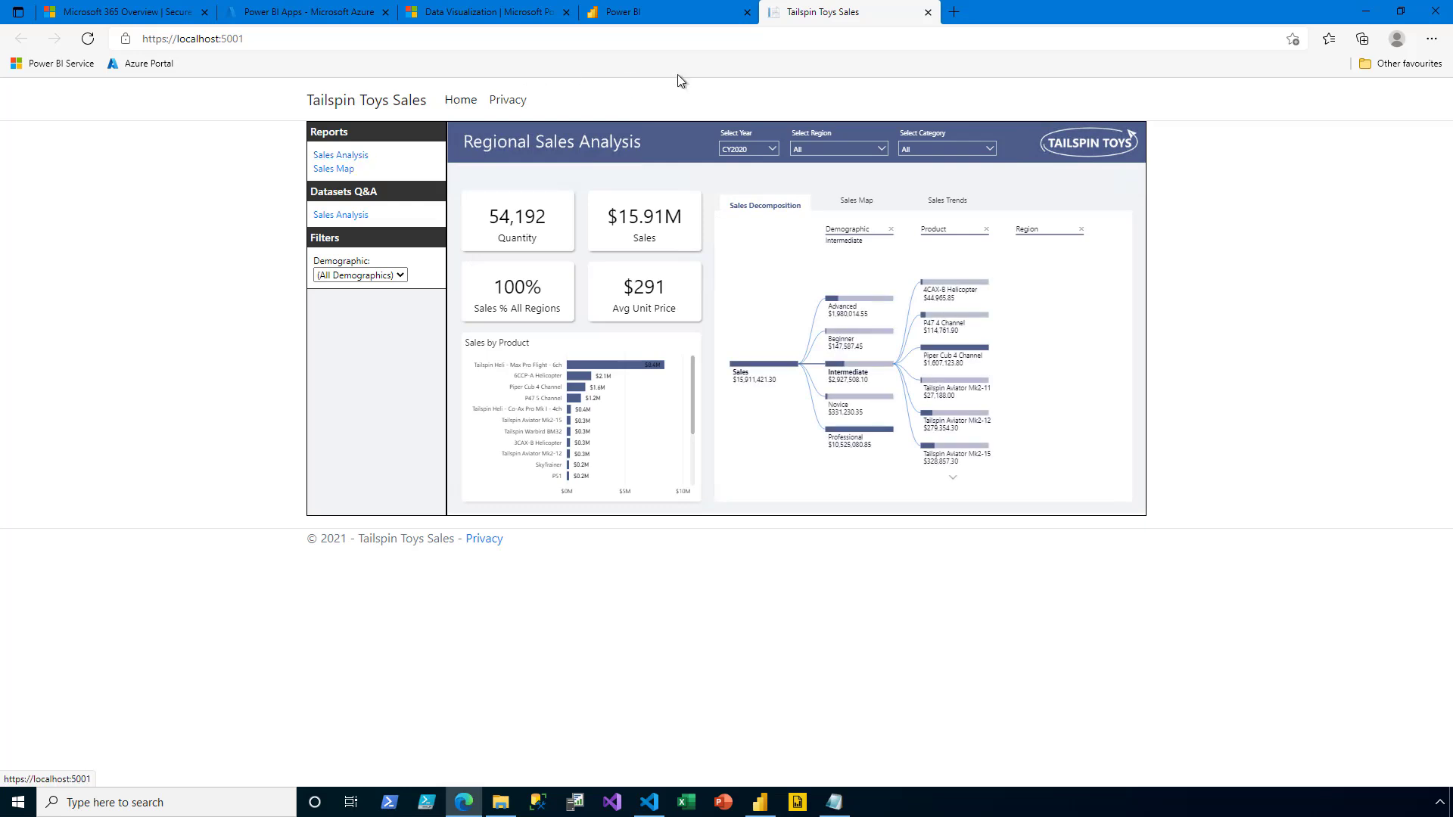
click(842, 201)
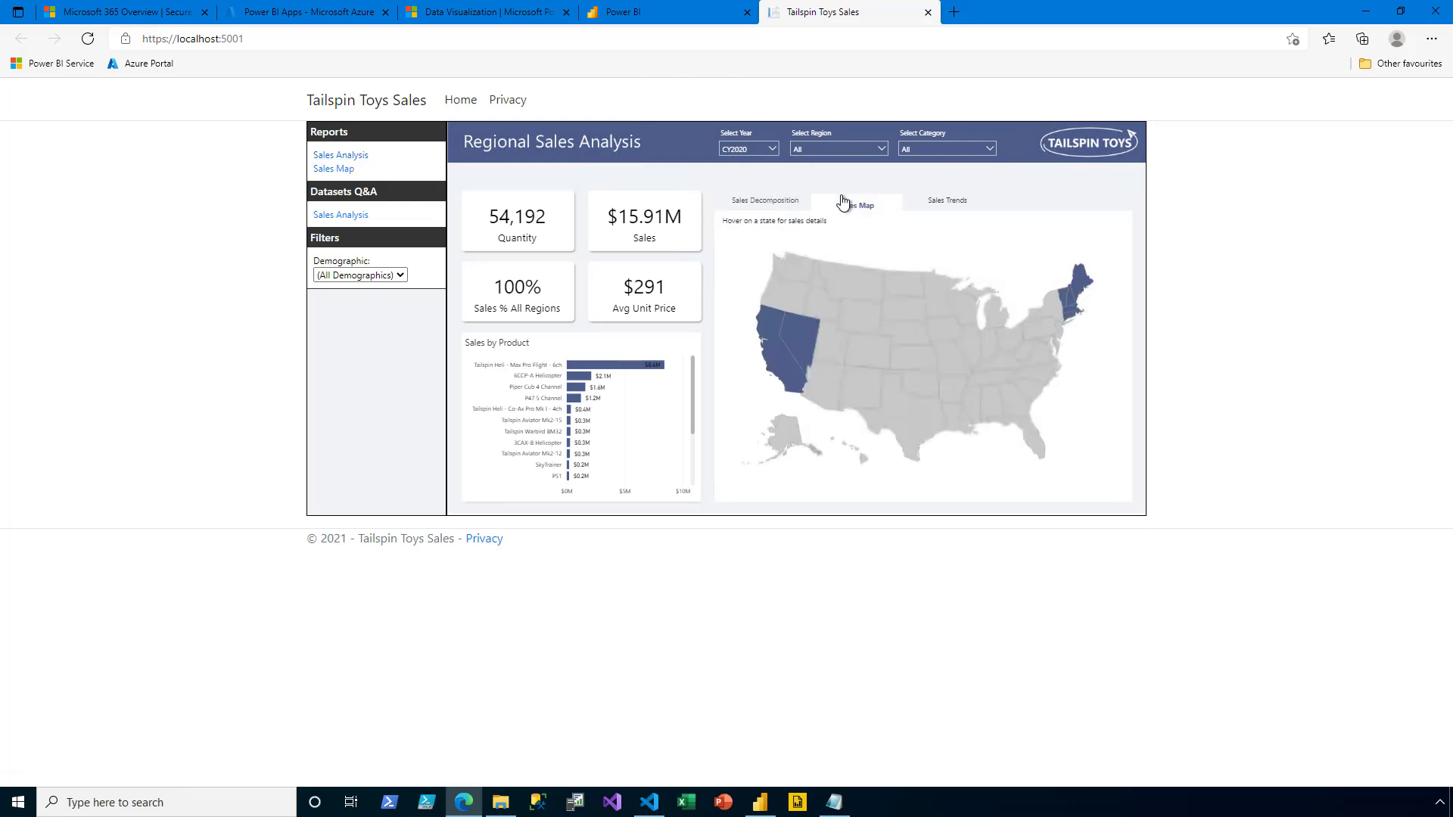